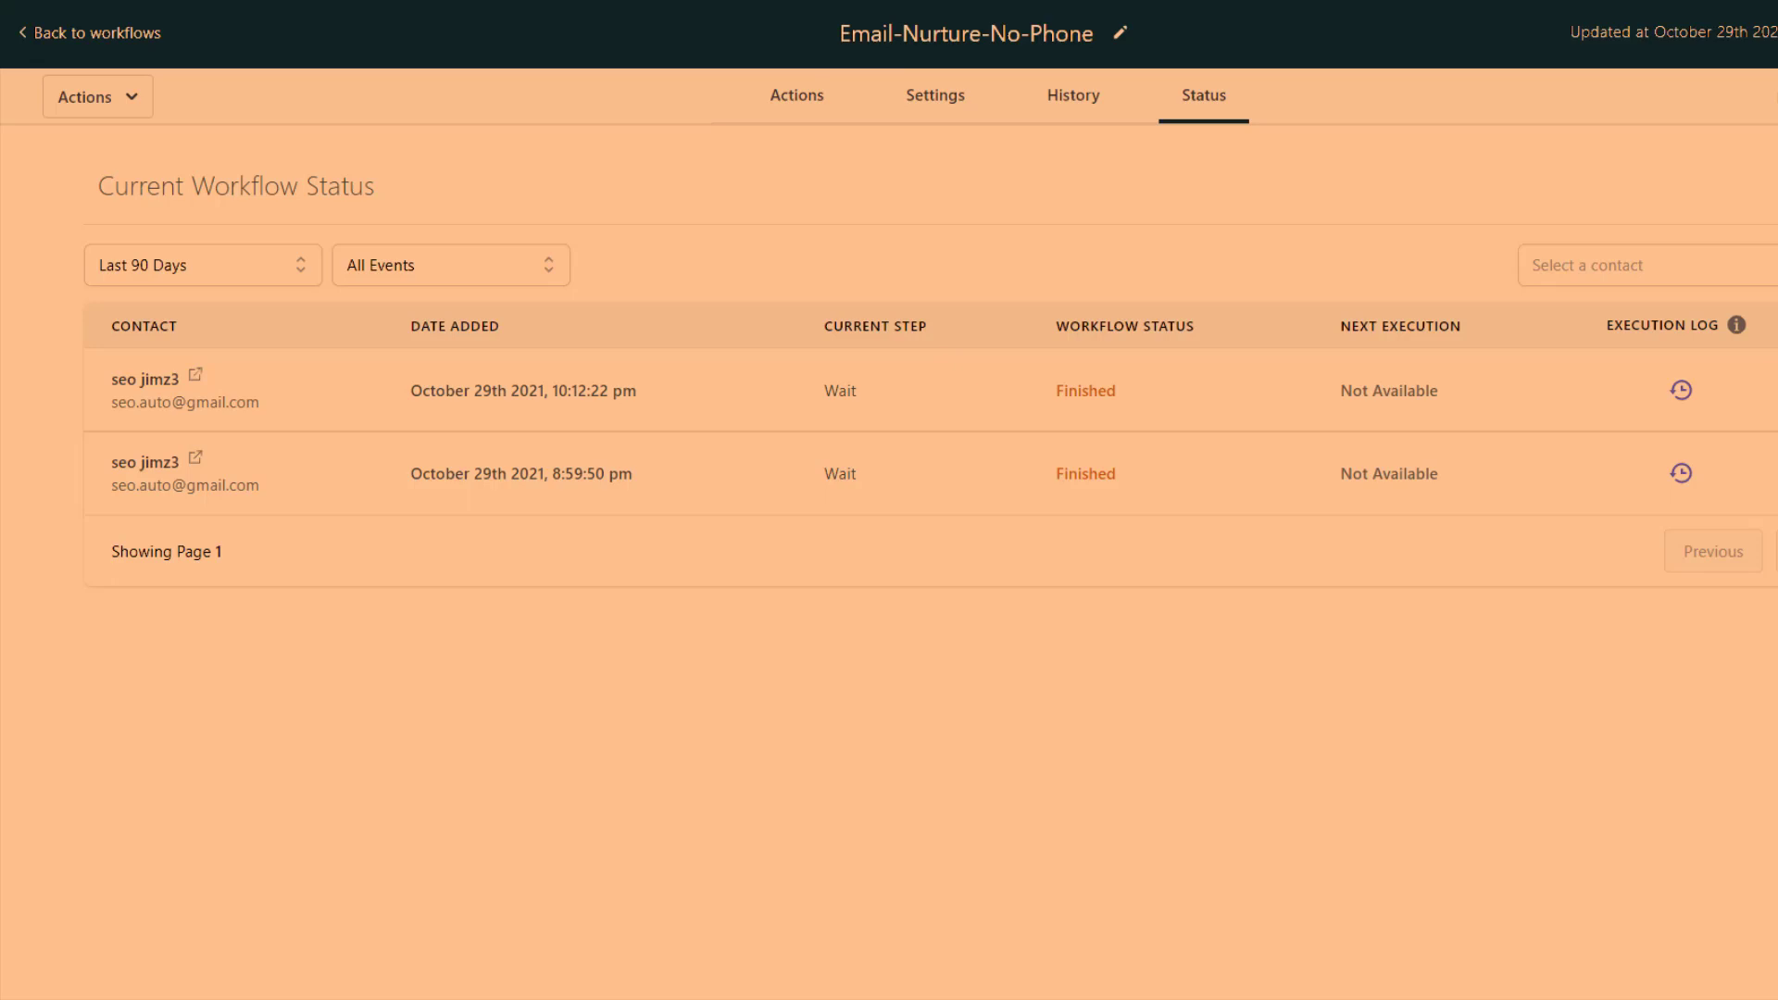
Step: Review the workflow's default settings for time window, sender address, contact management and conversation management, and return to its actions
left_click(910, 93)
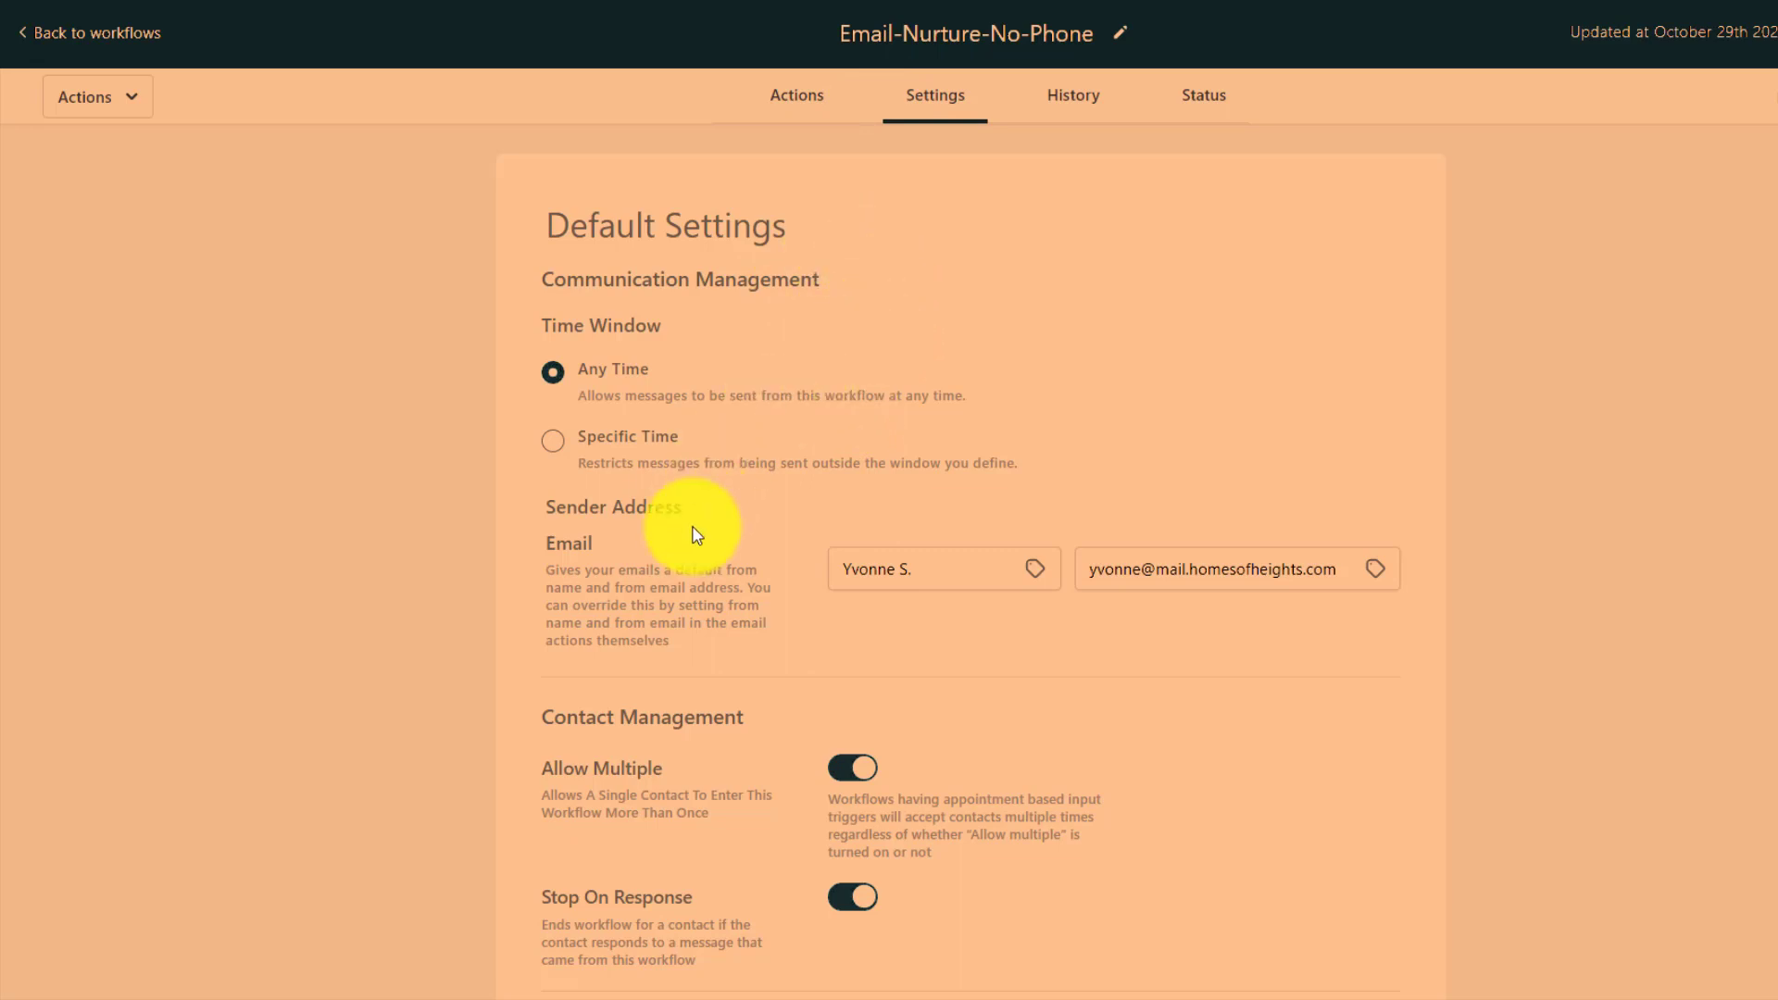
scroll(696, 535, "down", 2)
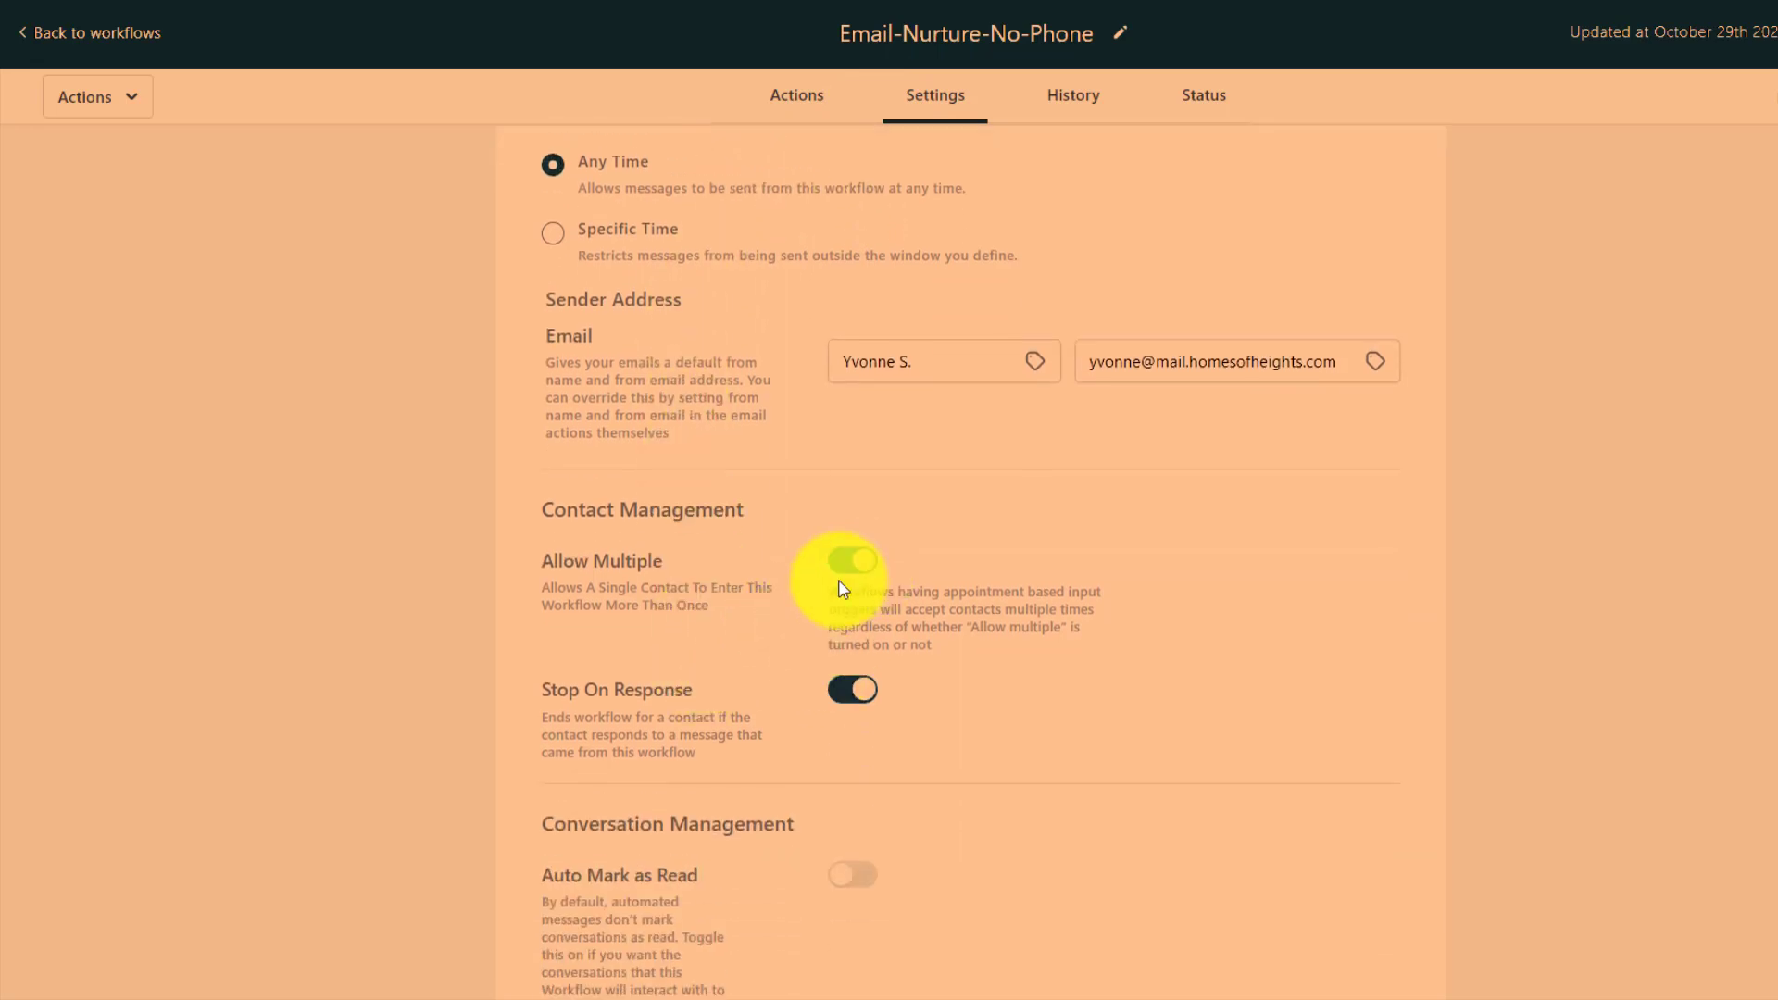
scroll(746, 638, "down", 2)
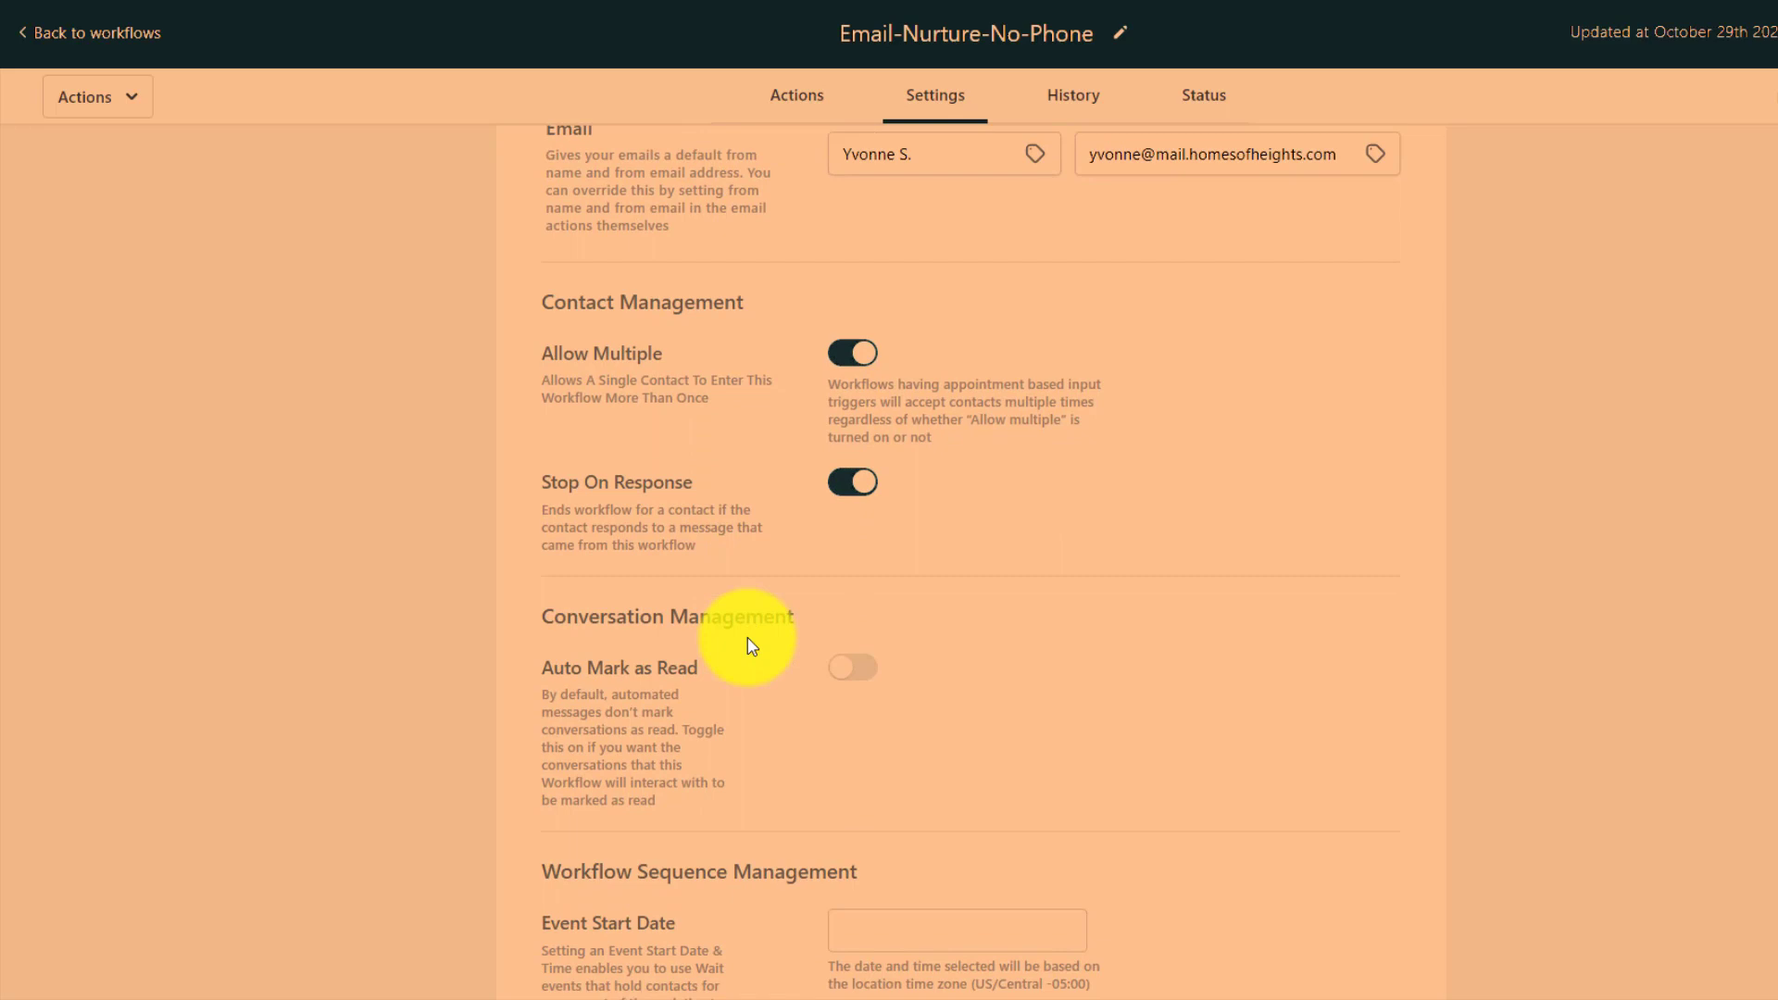
scroll(703, 472, "up", 3)
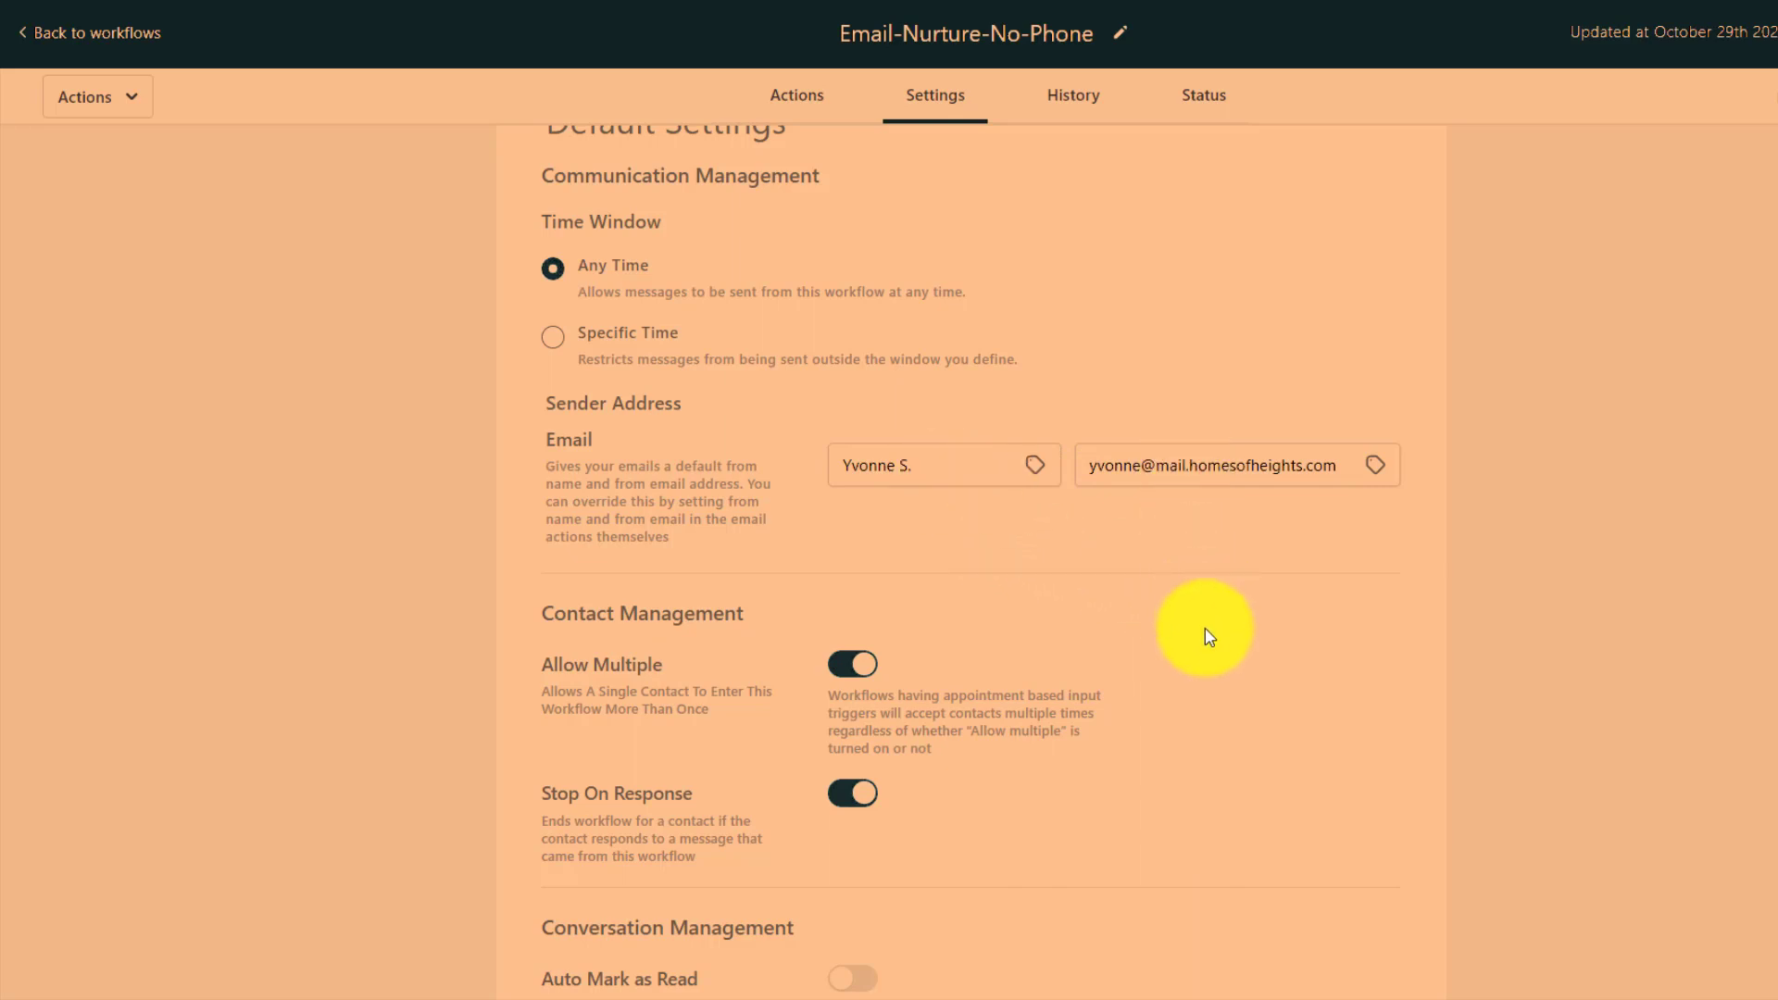
scroll(1208, 636, "down", 1)
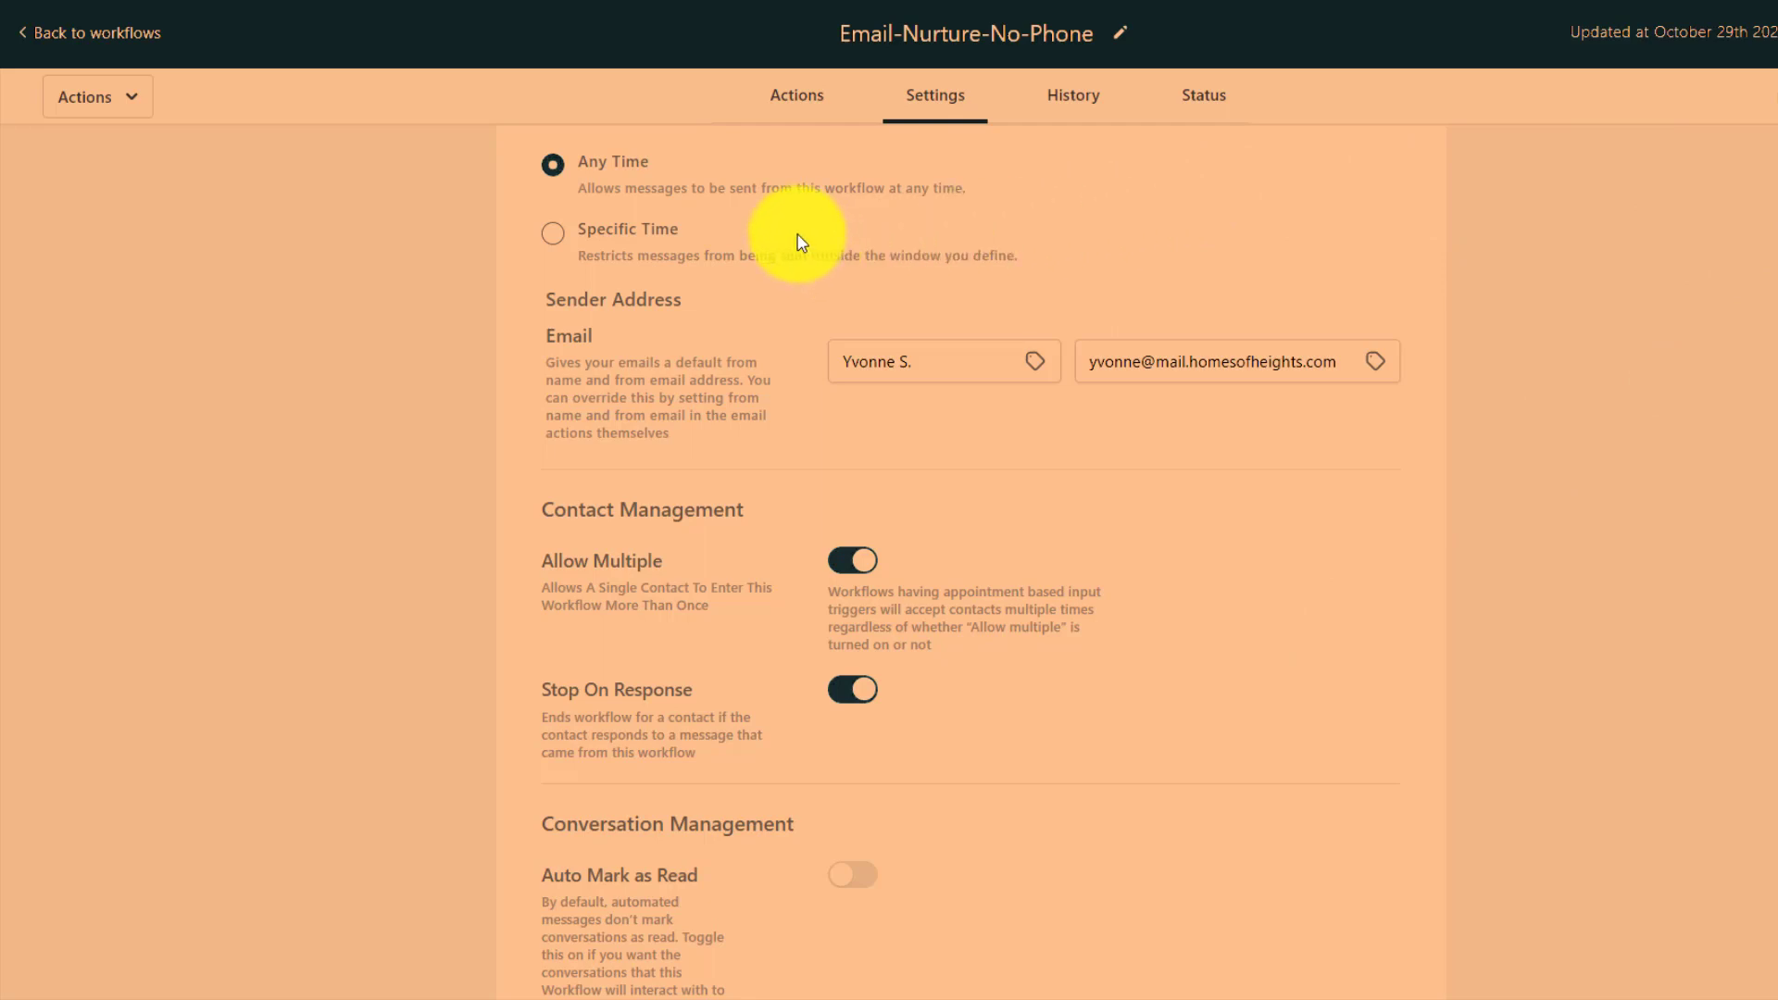
left_click(792, 94)
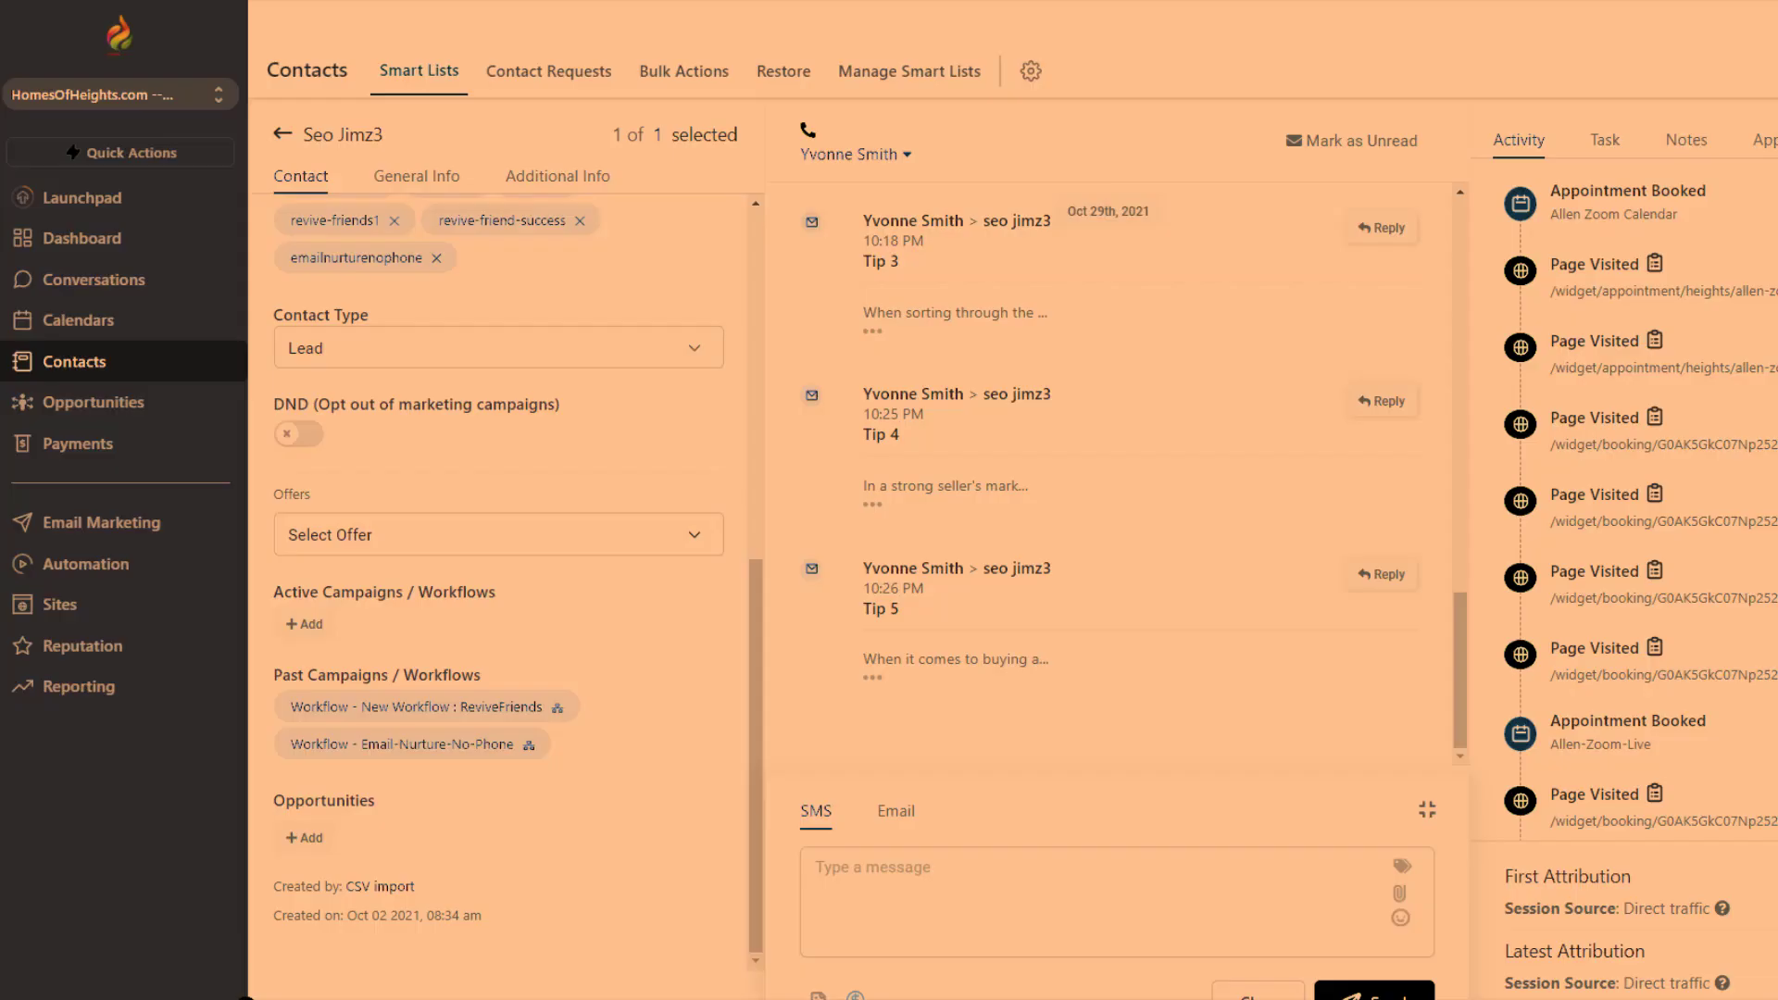
Step: Remove the emailnurturenophone tag from the open contact's record and save the contact
scroll(559, 574, "up", 3)
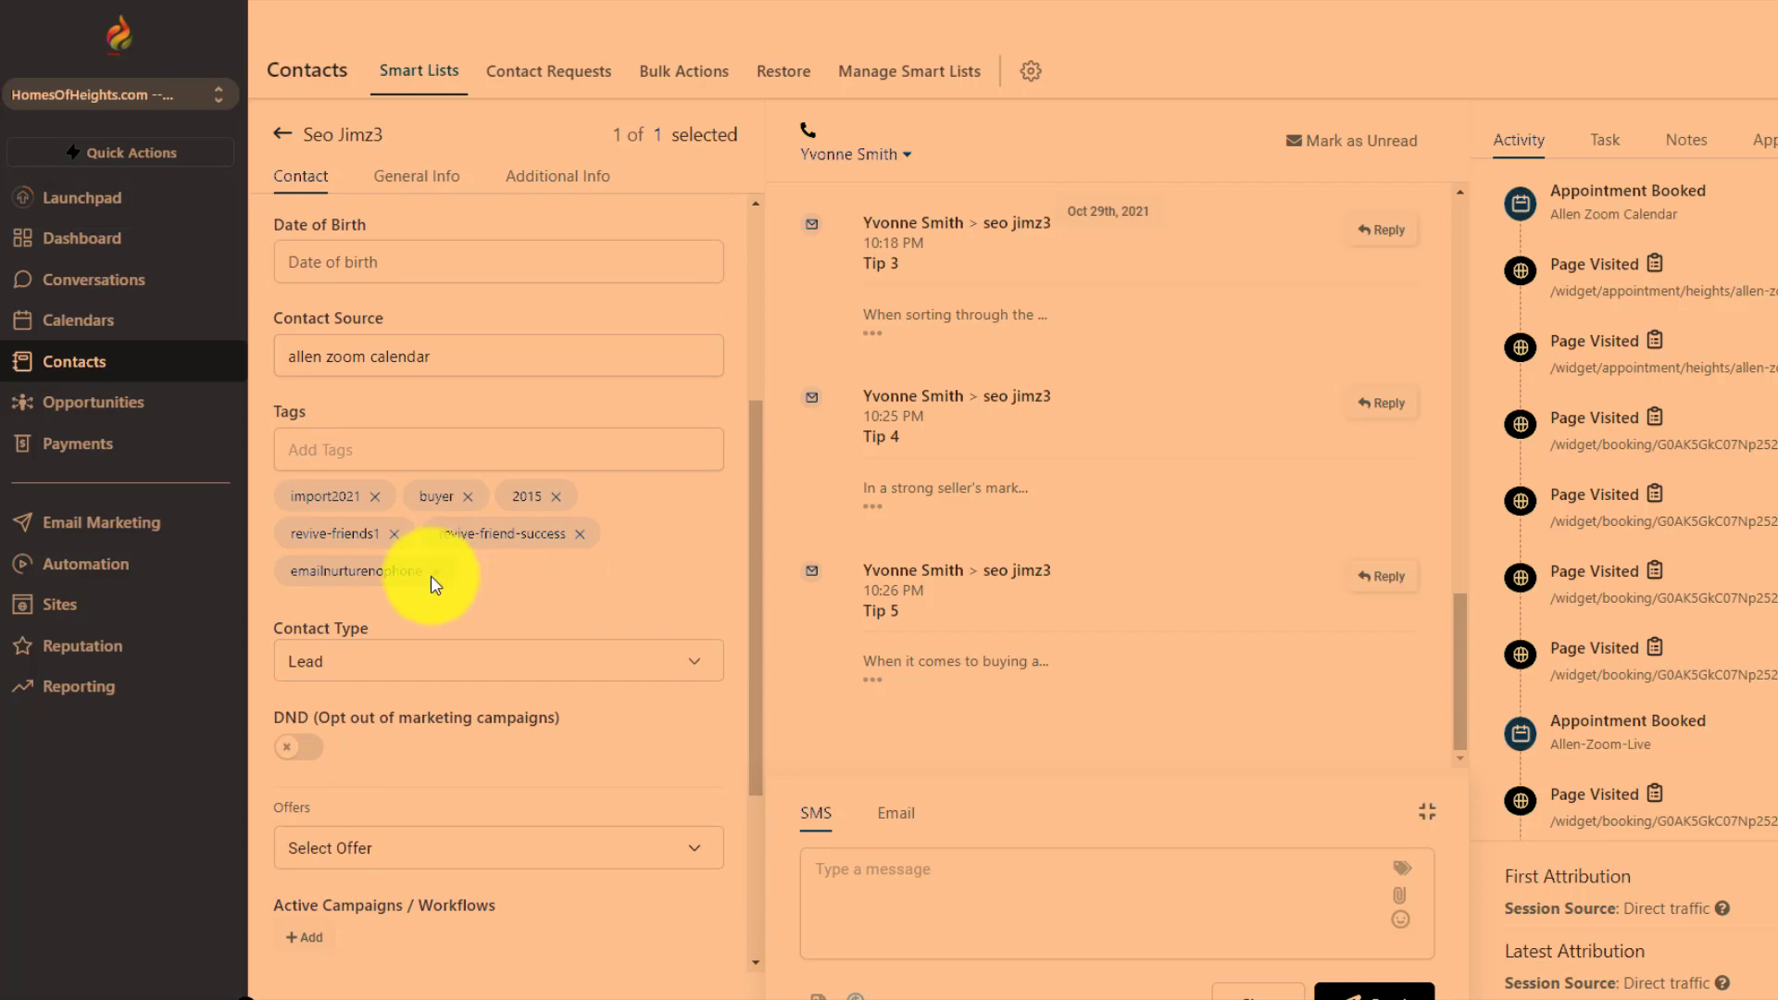
scroll(436, 585, "down", 3)
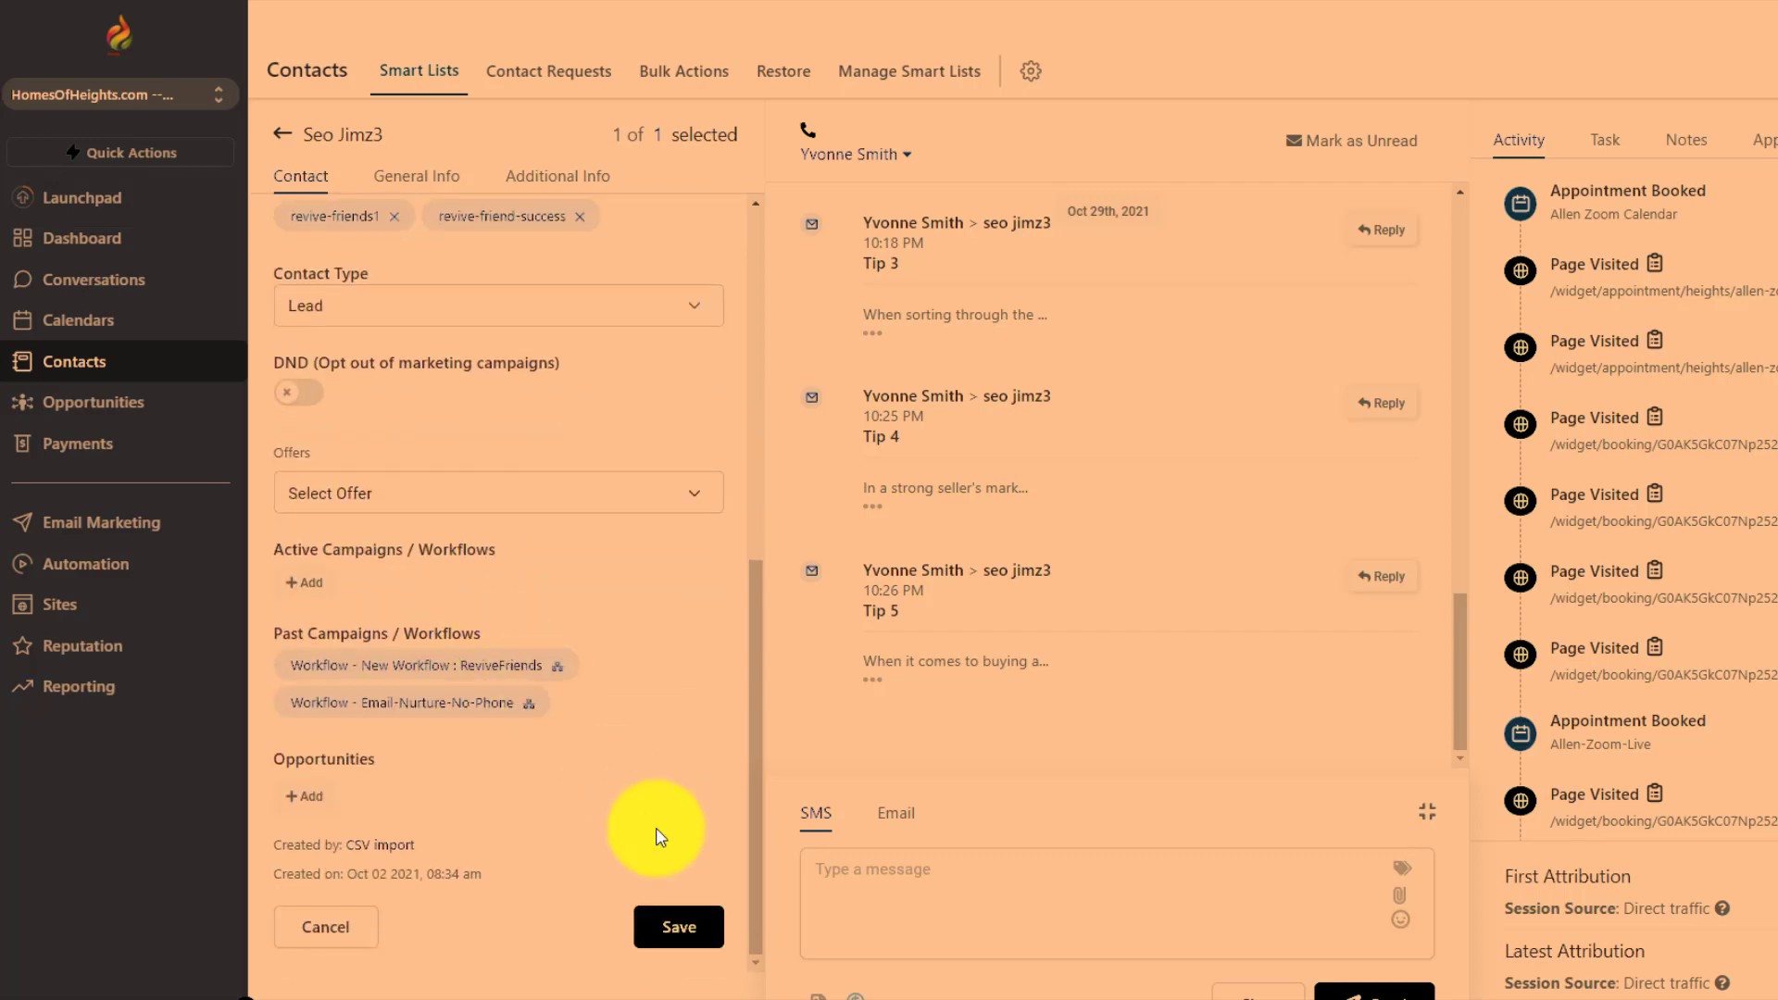
left_click(667, 938)
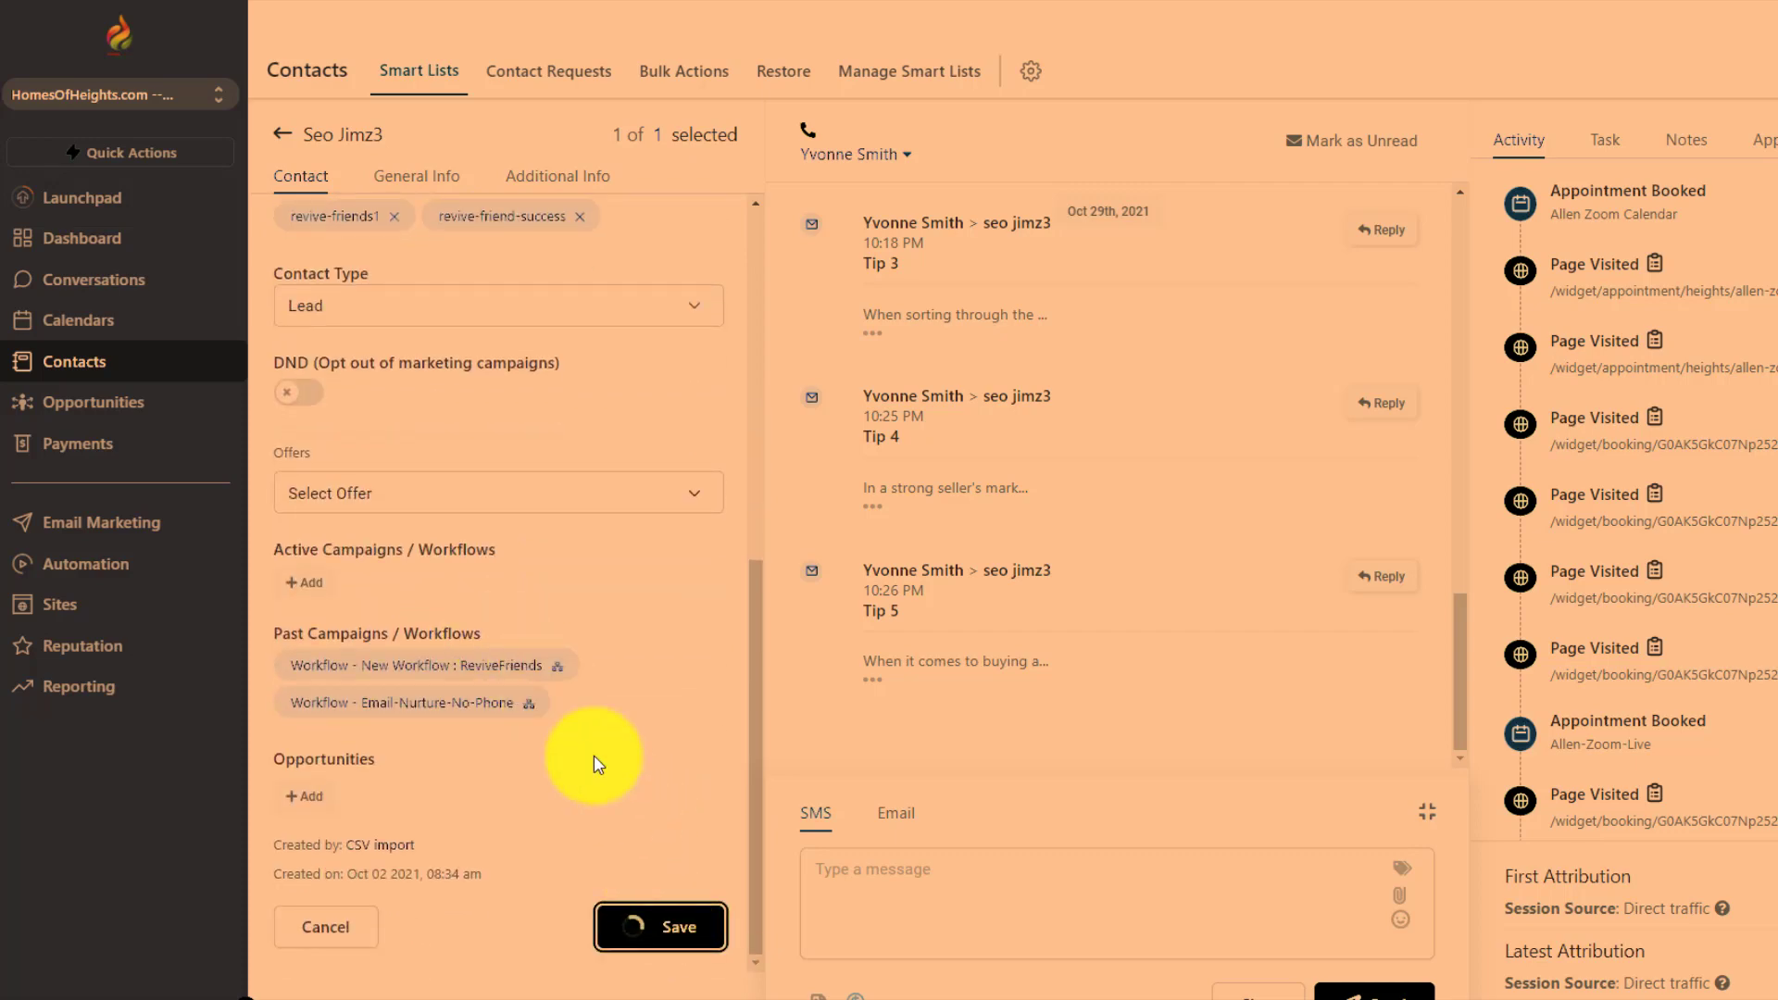
Step: Add the existing emailnurturenophone tag back to the contact and save the record to trigger the workflow
scroll(585, 383, "up", 2)
left_click(593, 387)
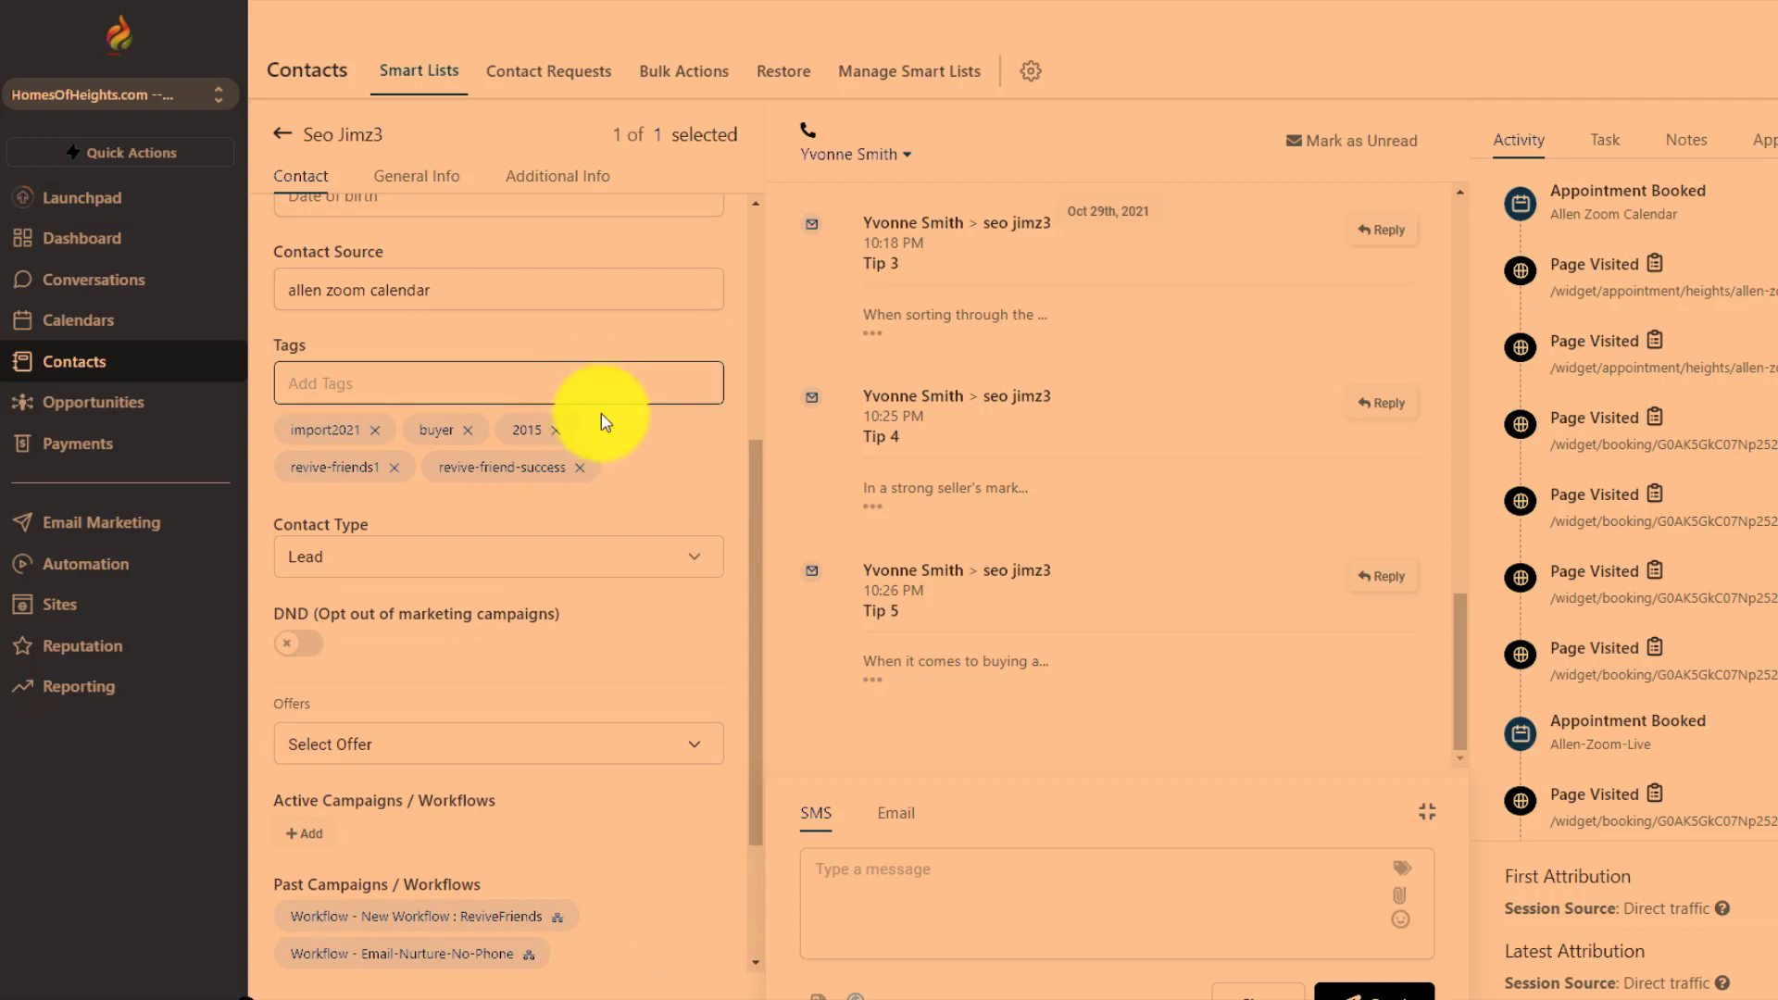
type("email")
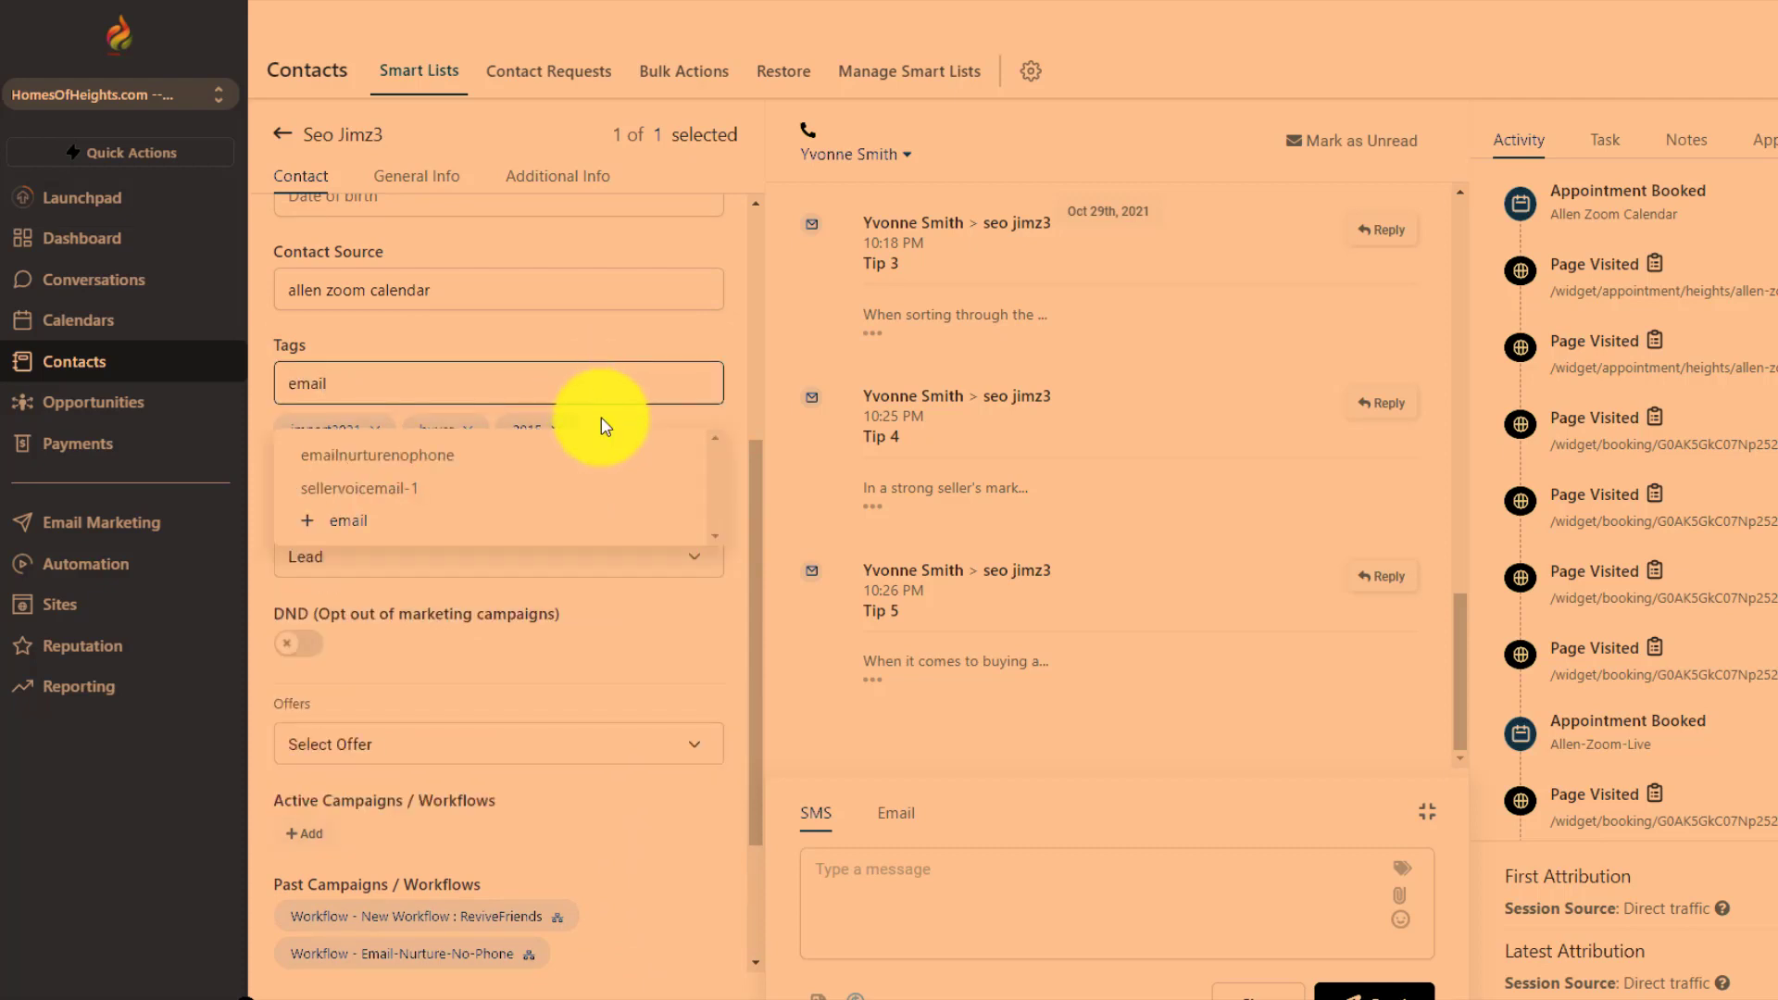
left_click(600, 455)
scroll(417, 682, "down", 3)
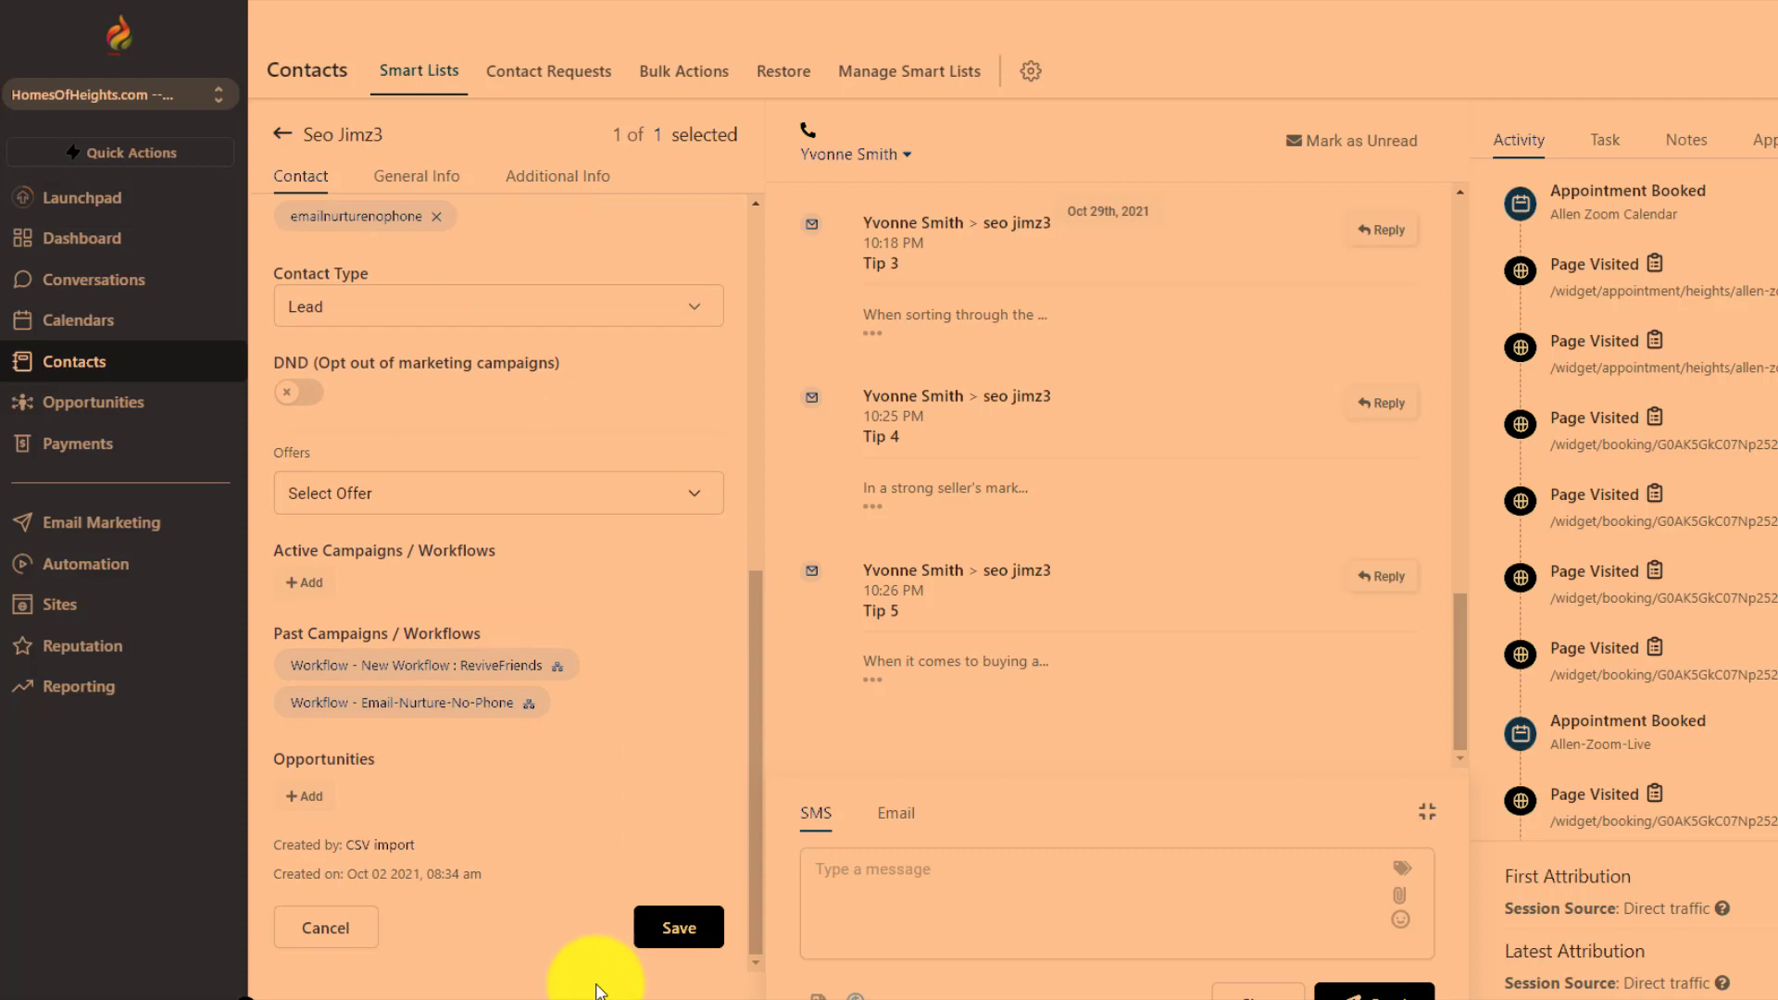
left_click(681, 935)
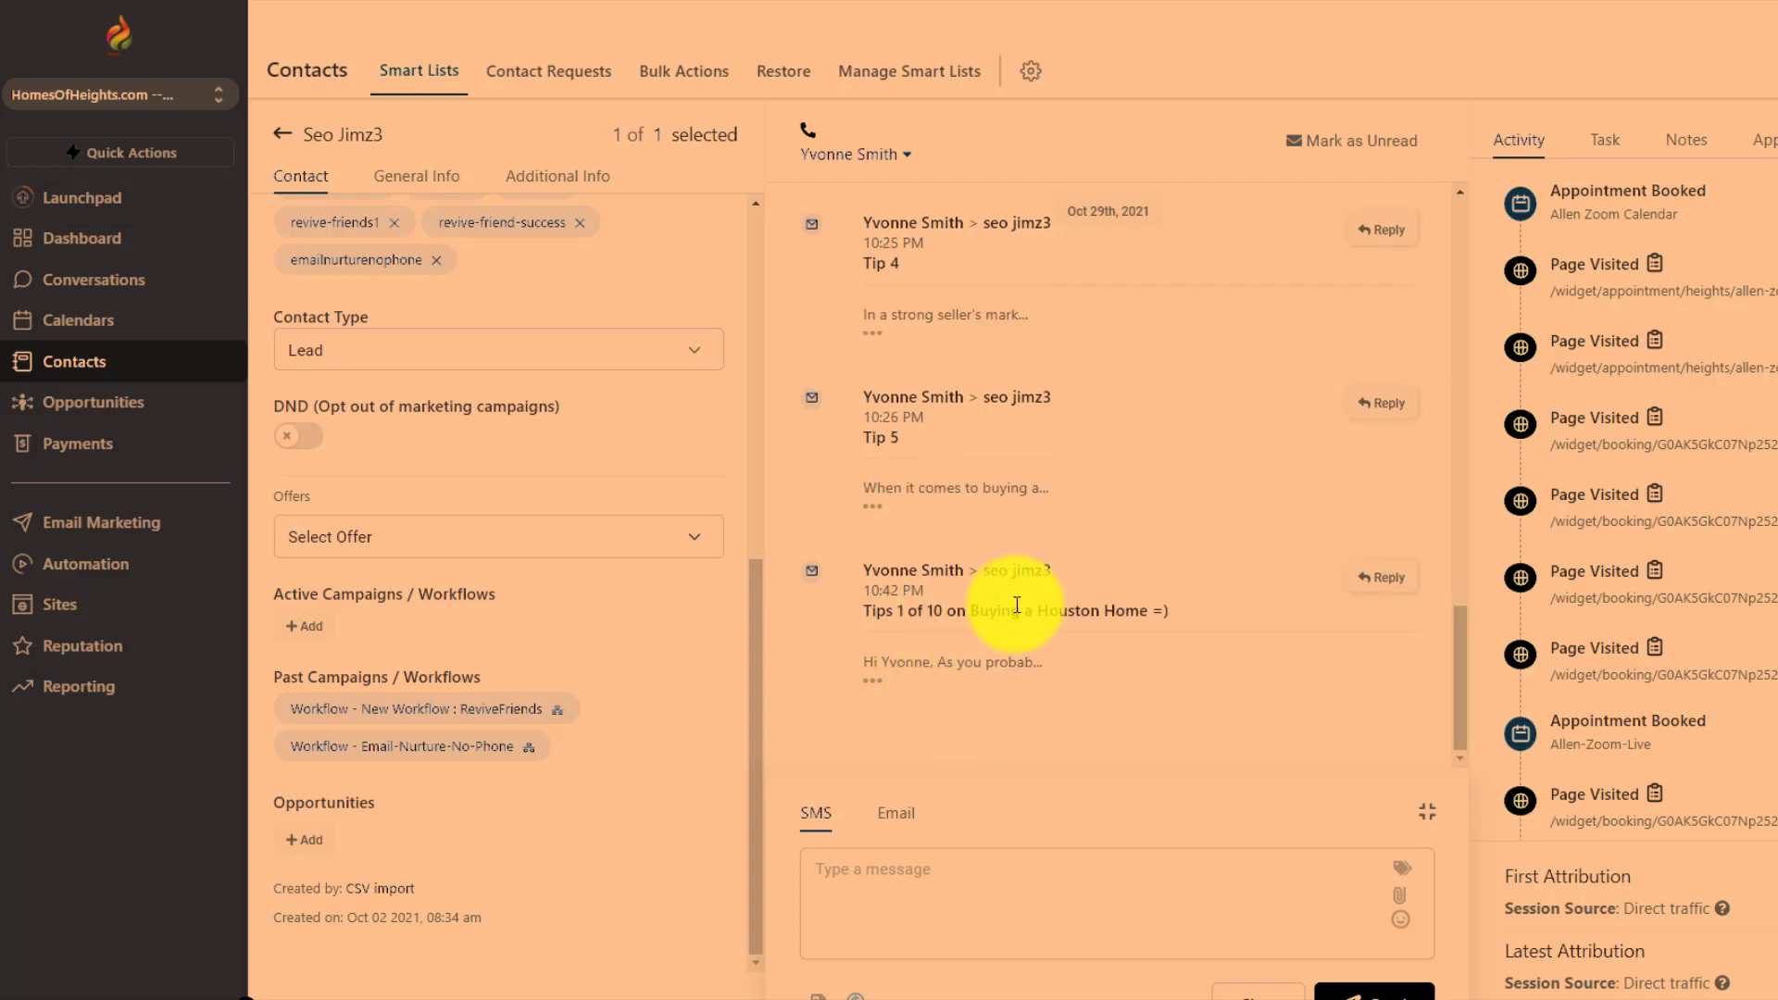
Step: Switch to the Email-Nurture-No-Phone workflow, check its action history, and return to the action sequence
left_click(741, 2)
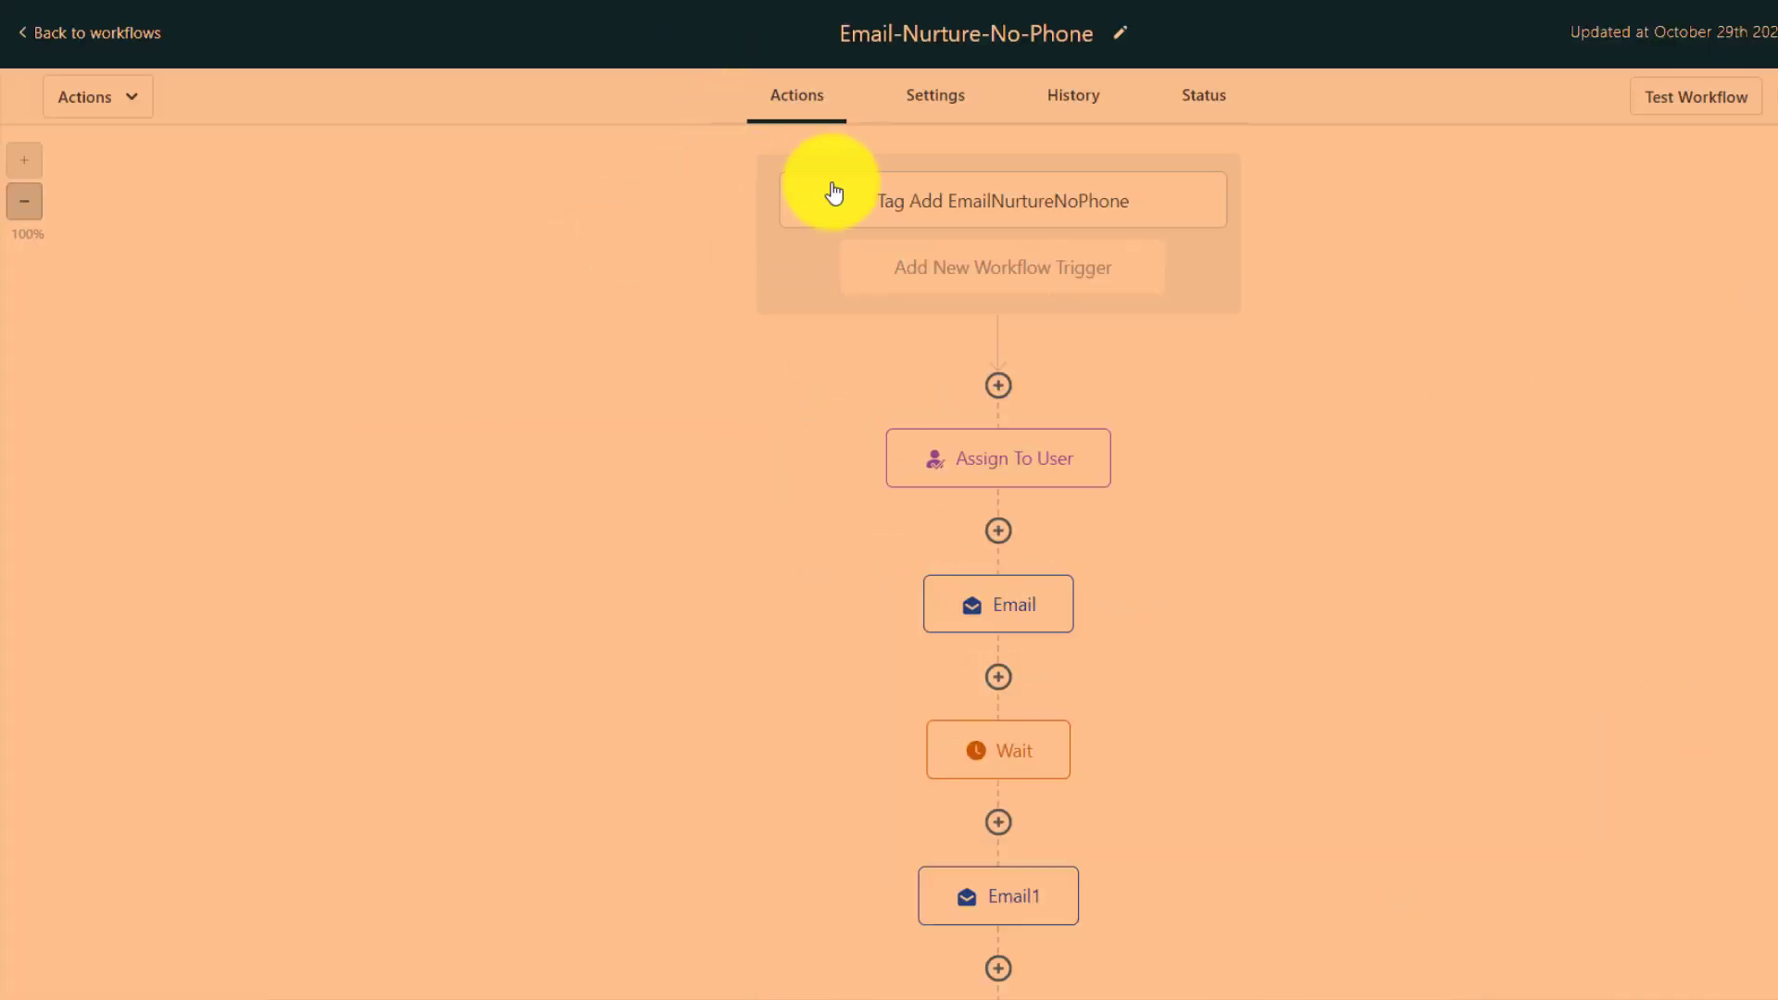
left_click(1064, 95)
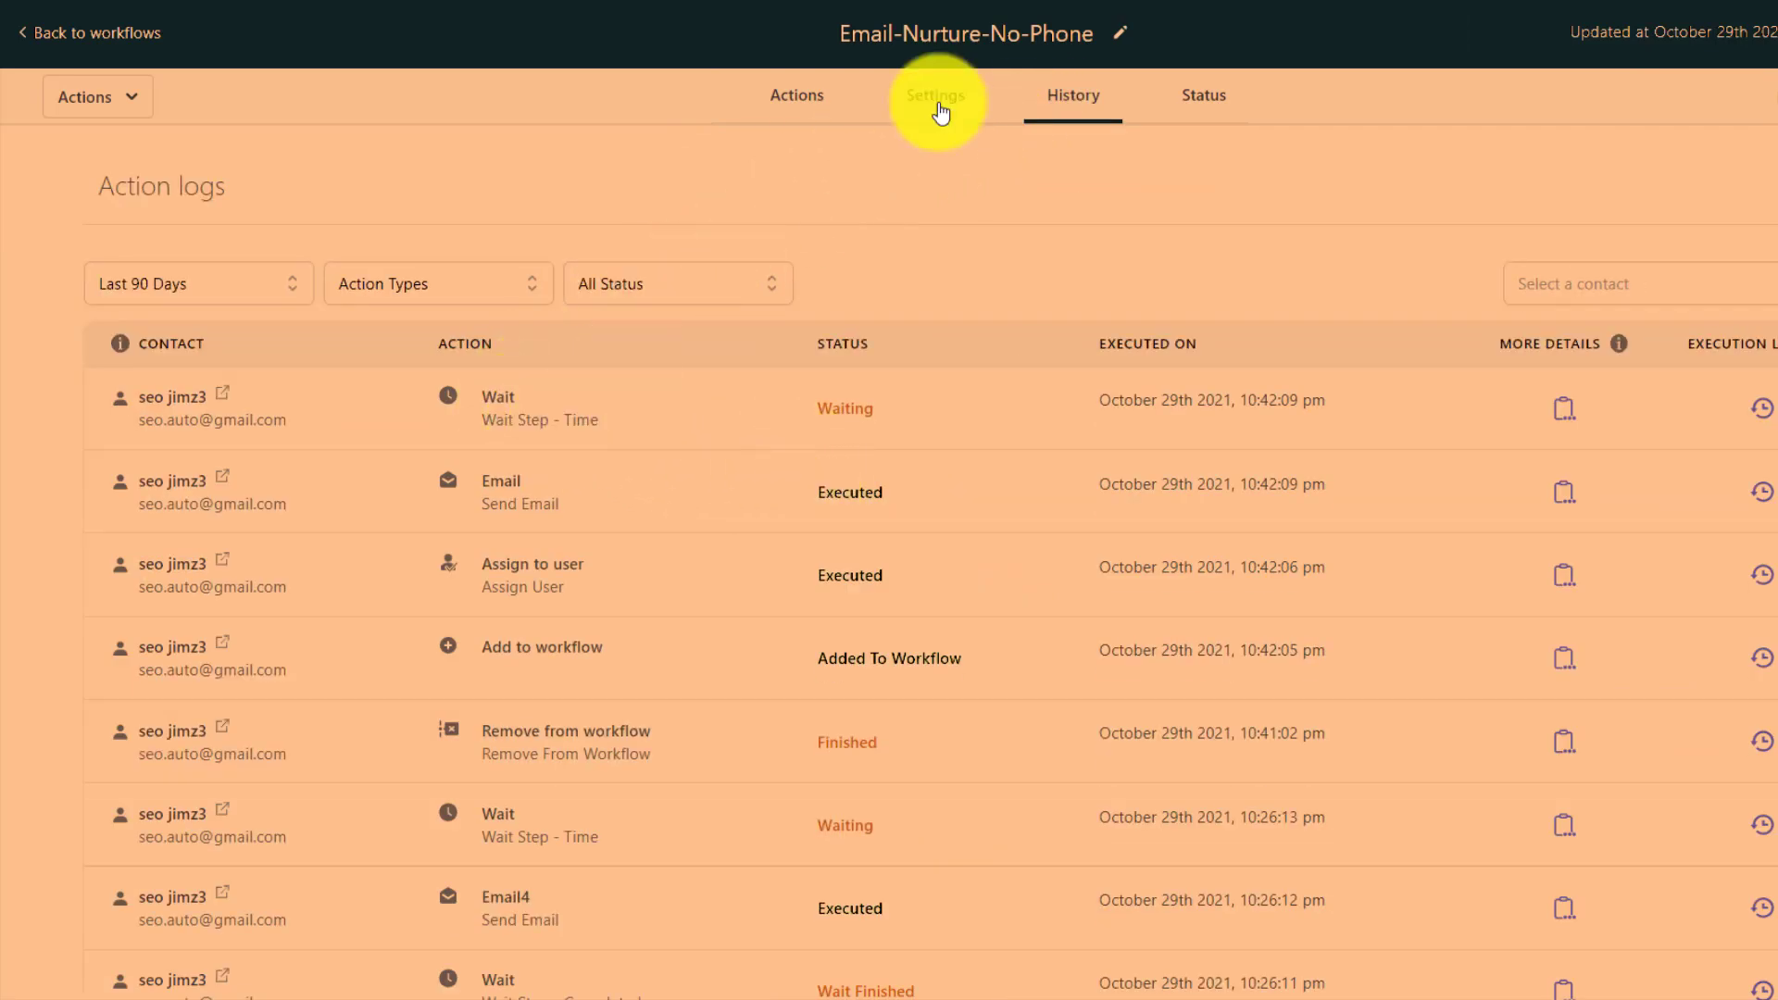
left_click(815, 95)
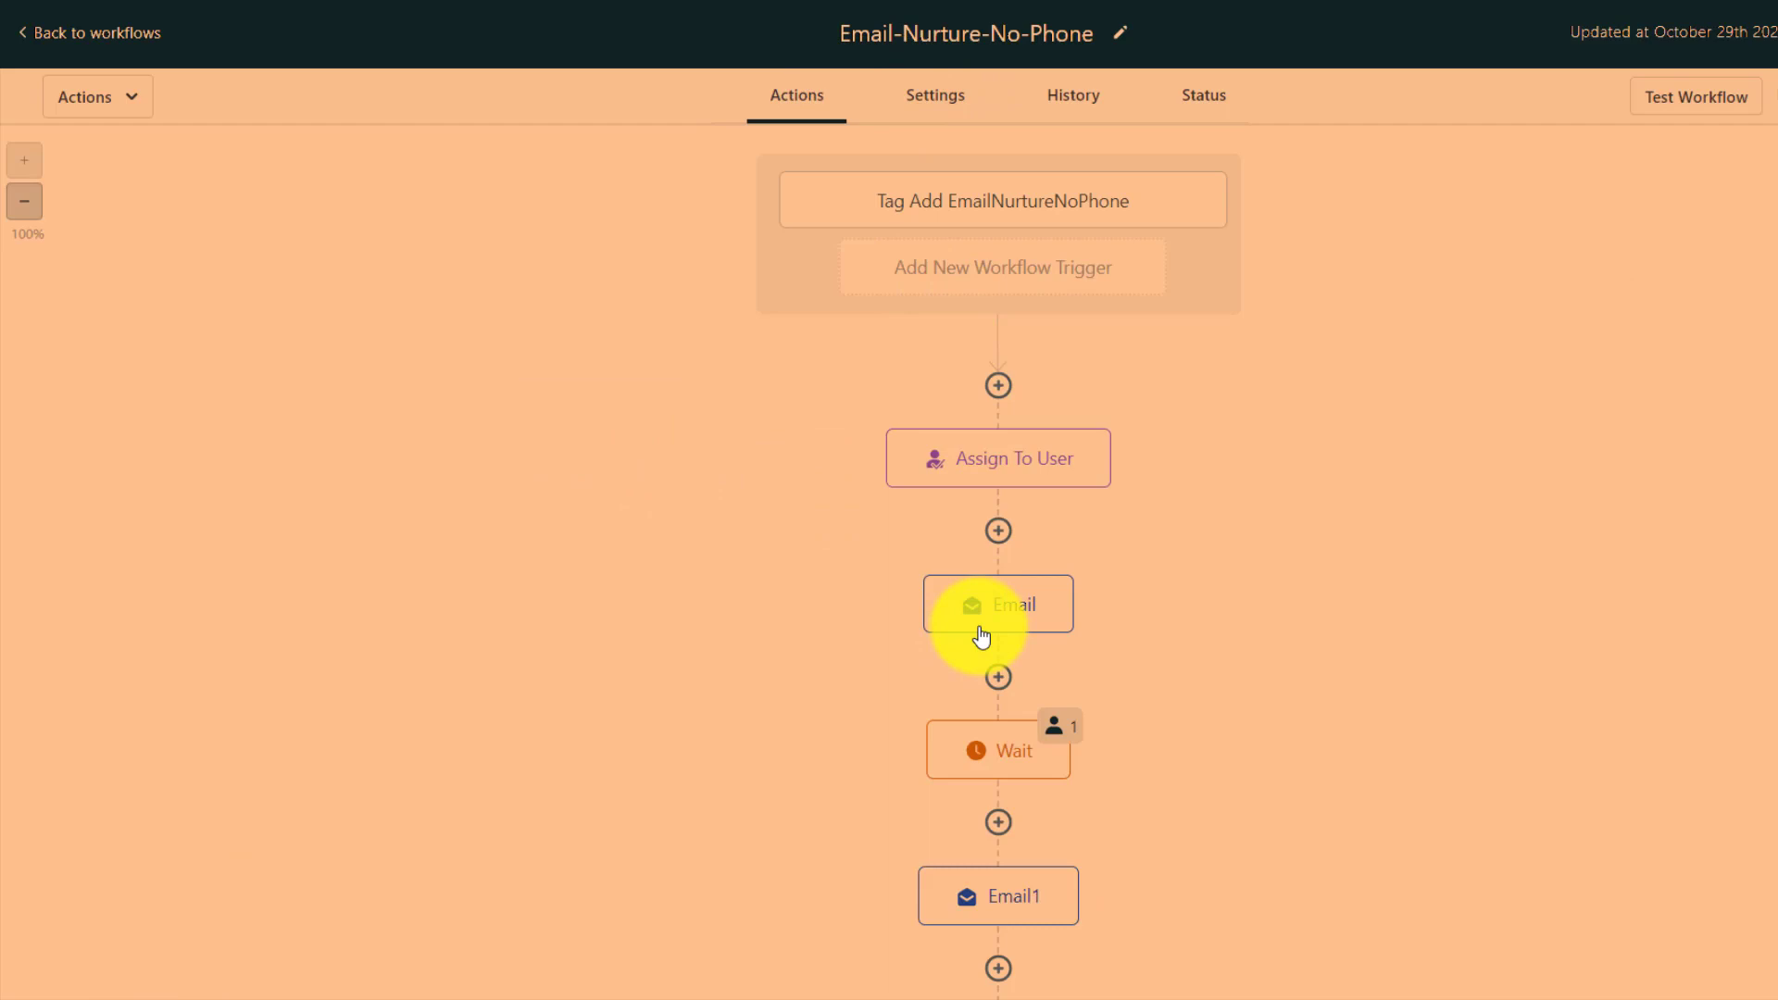
Step: Inspect the configuration of the Assign To User, first Email and first Wait actions, leaving them unsaved
left_click(1063, 466)
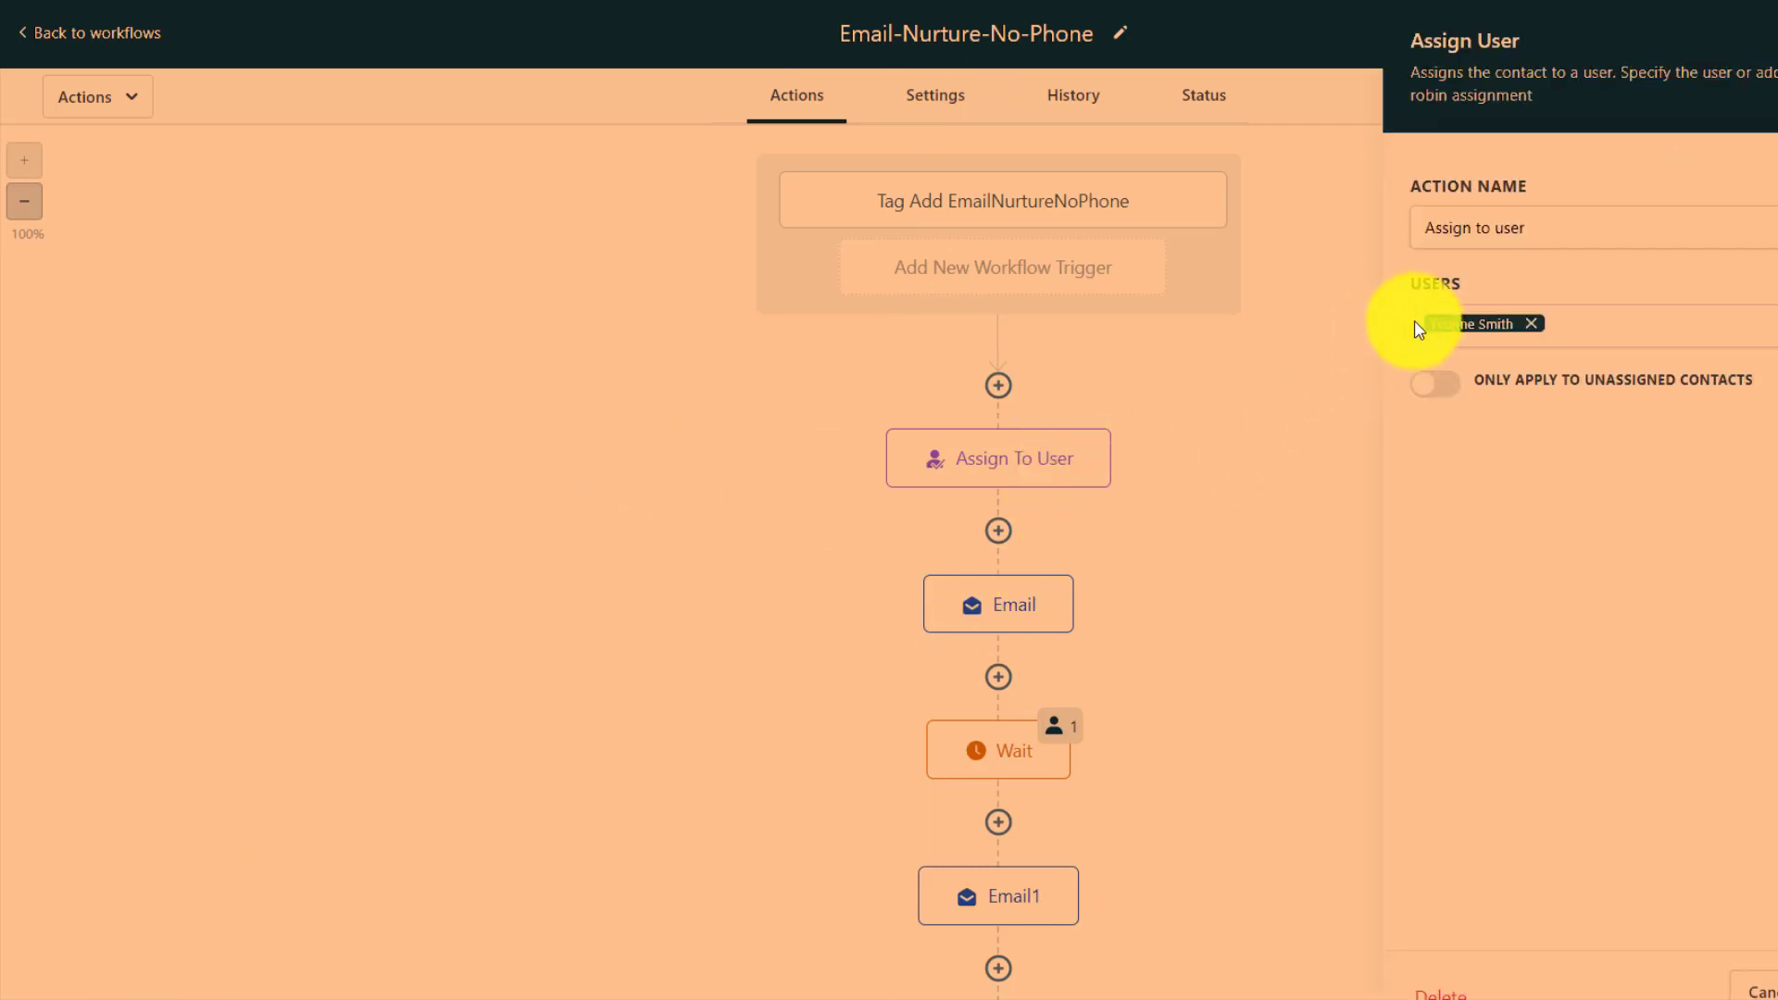
left_click(984, 603)
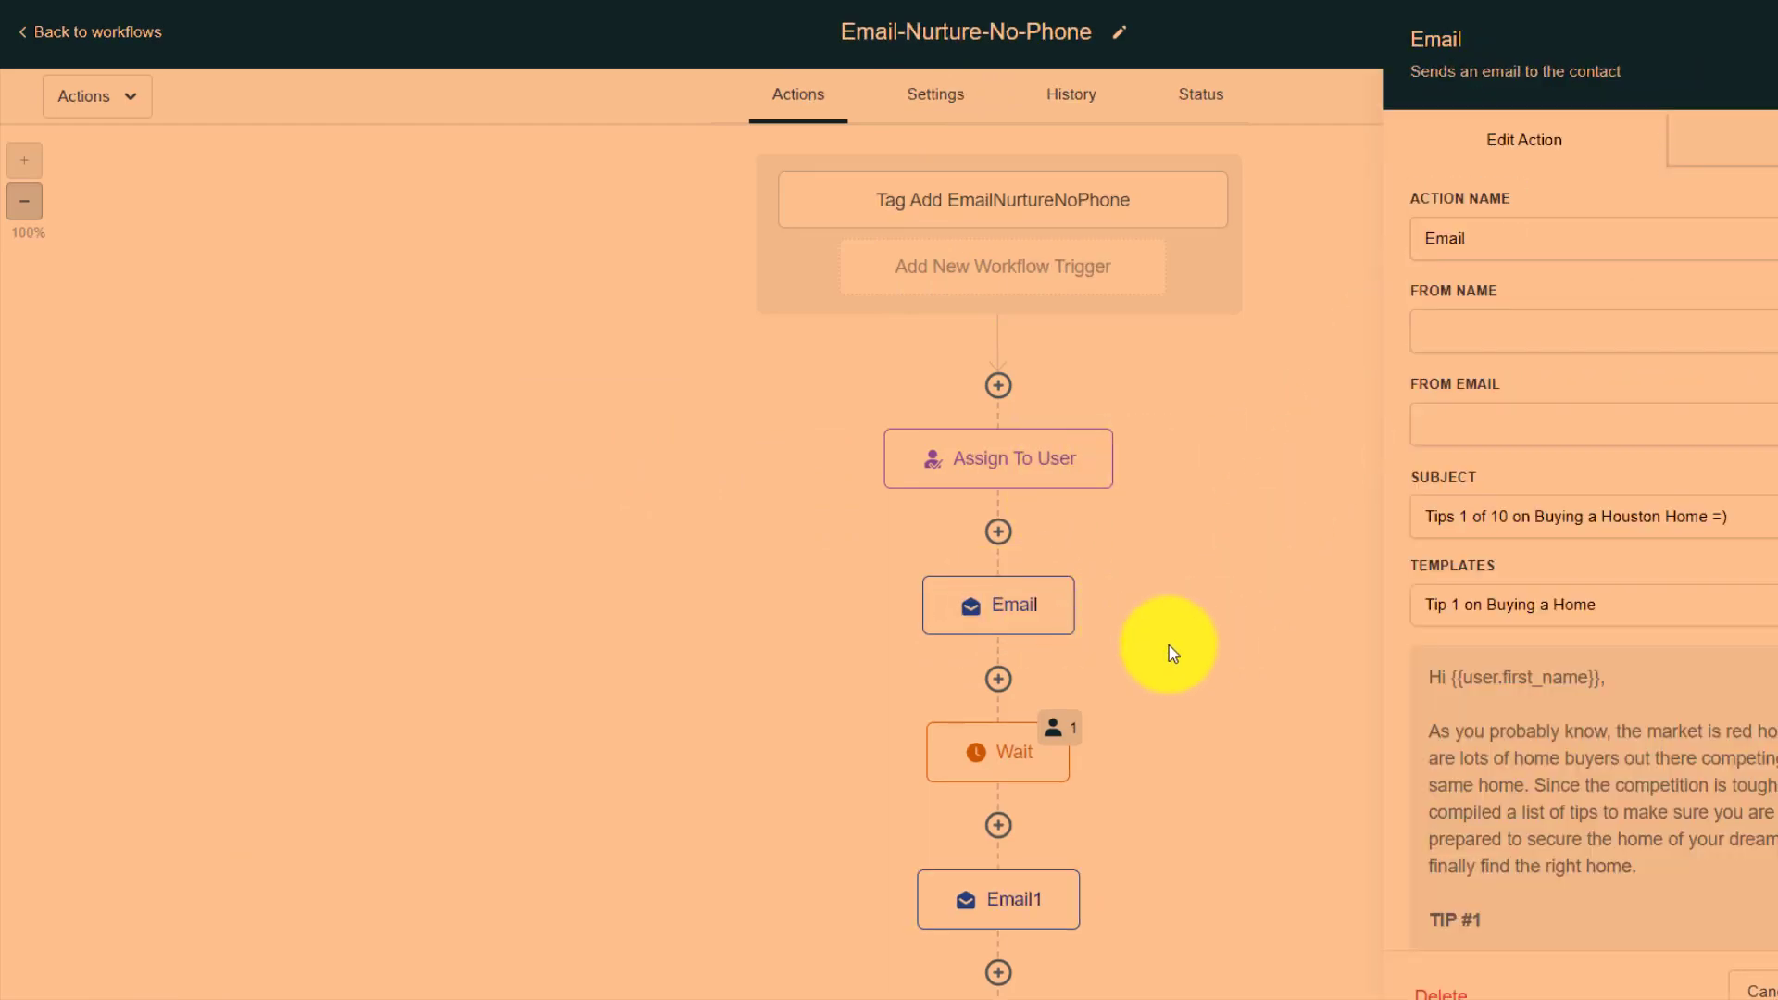
scroll(1171, 653, "down", 1)
left_click(1012, 644)
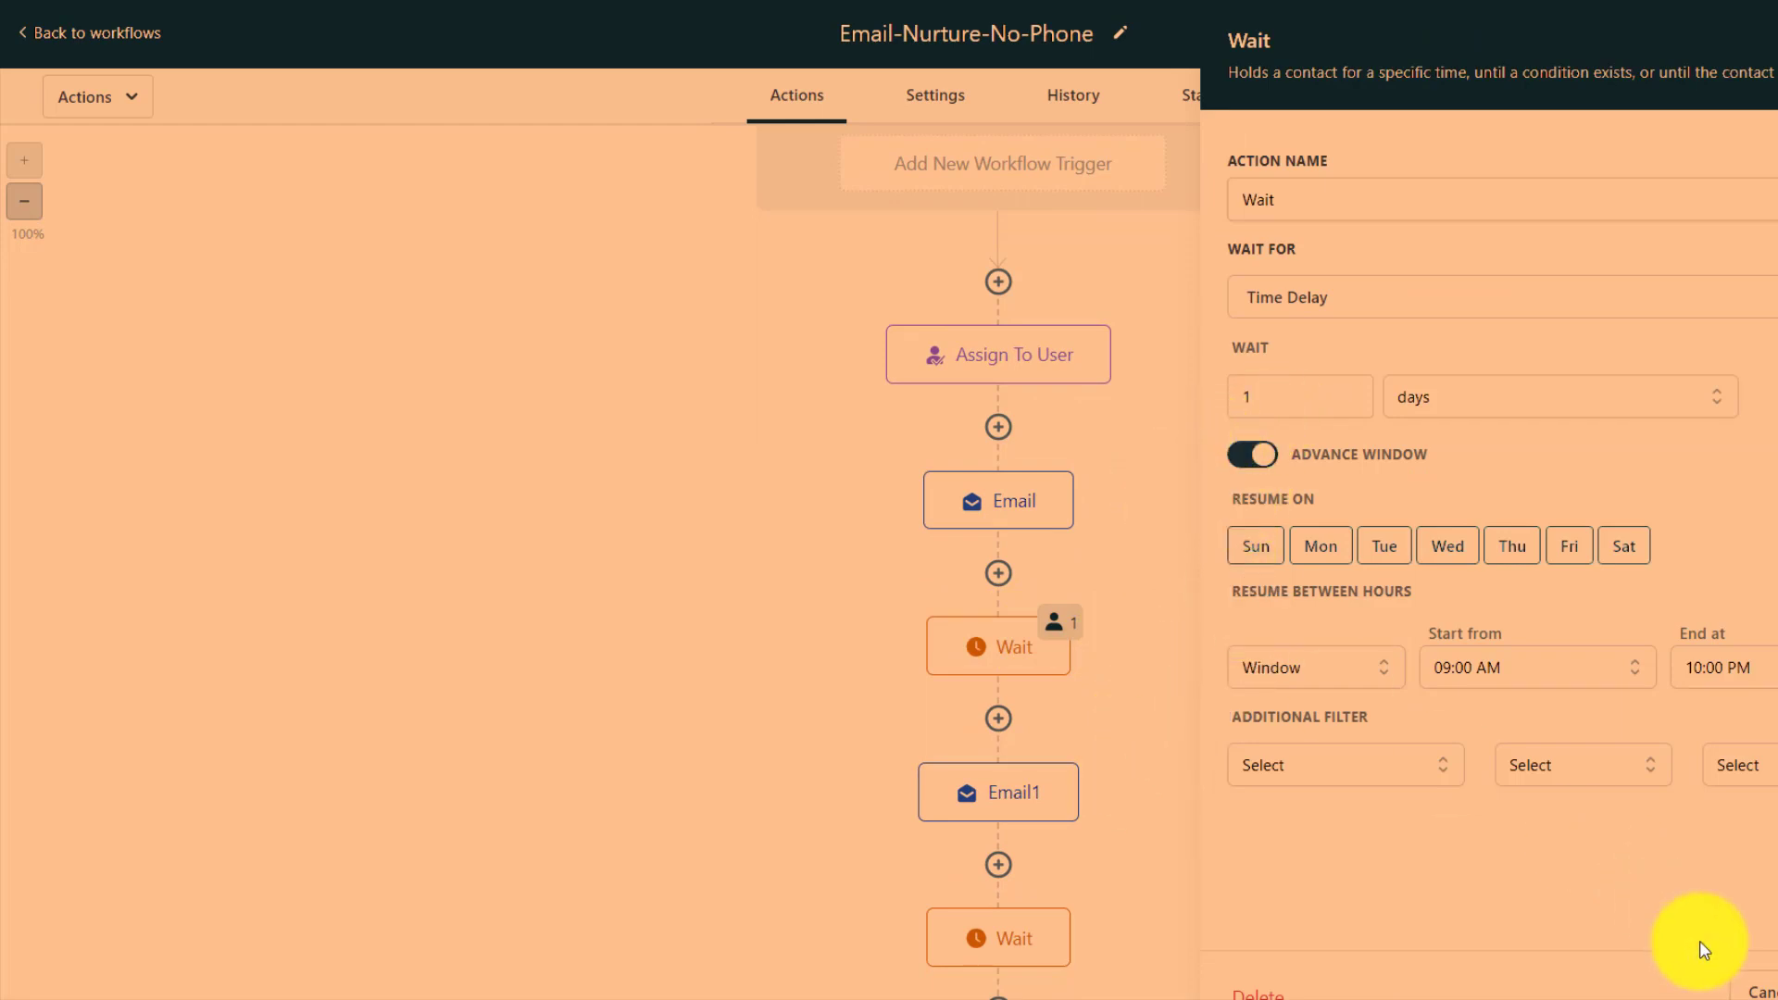
left_click(1753, 991)
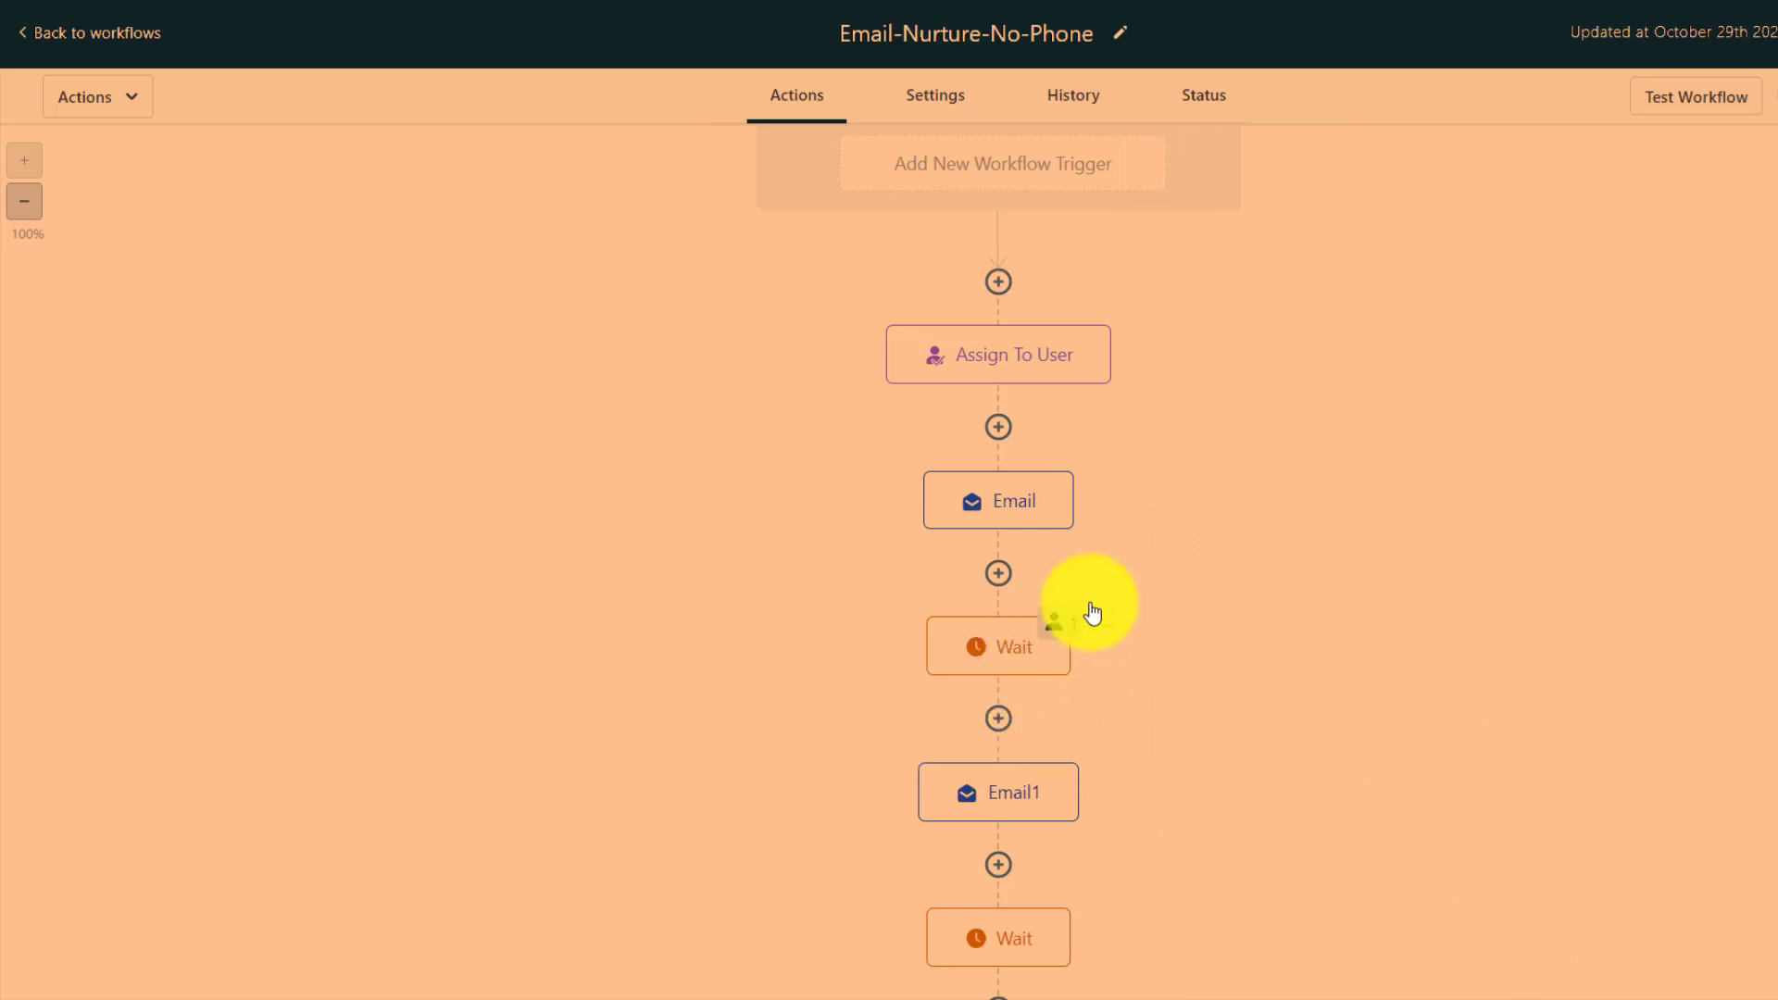
Step: Force all contacts waiting at the first Wait action to move to the next workflow step
left_click(1060, 630)
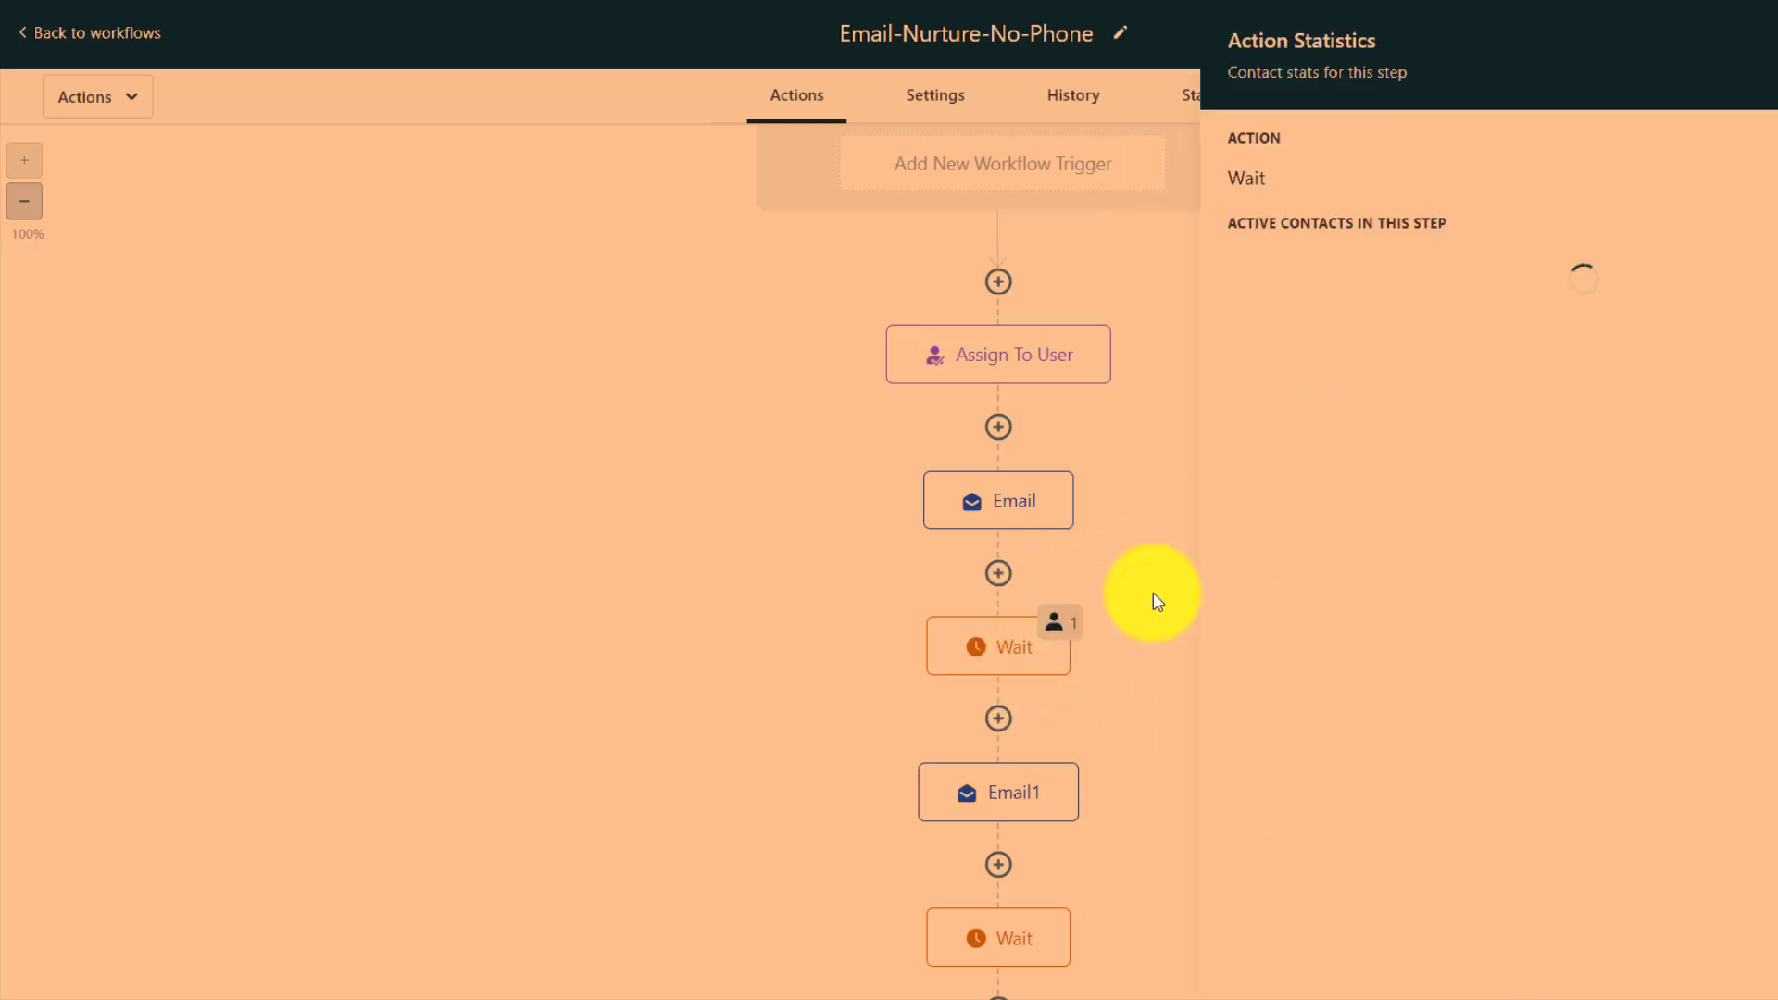
left_click(1758, 278)
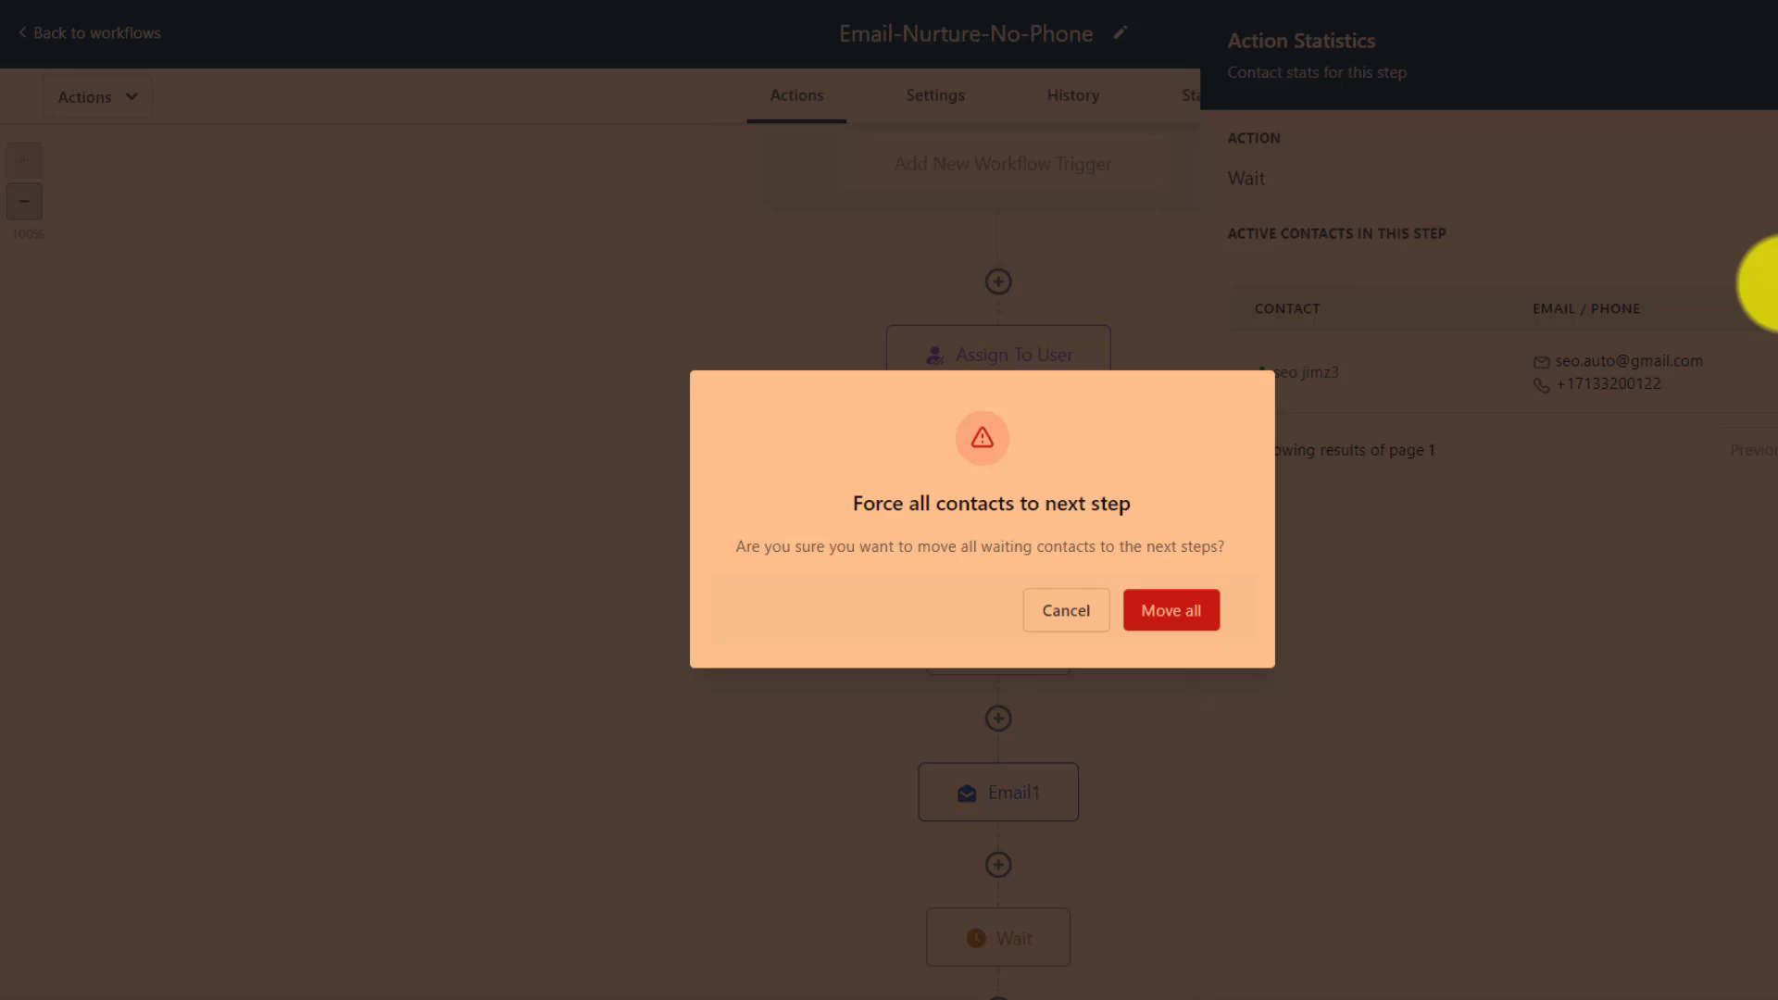
left_click(1188, 615)
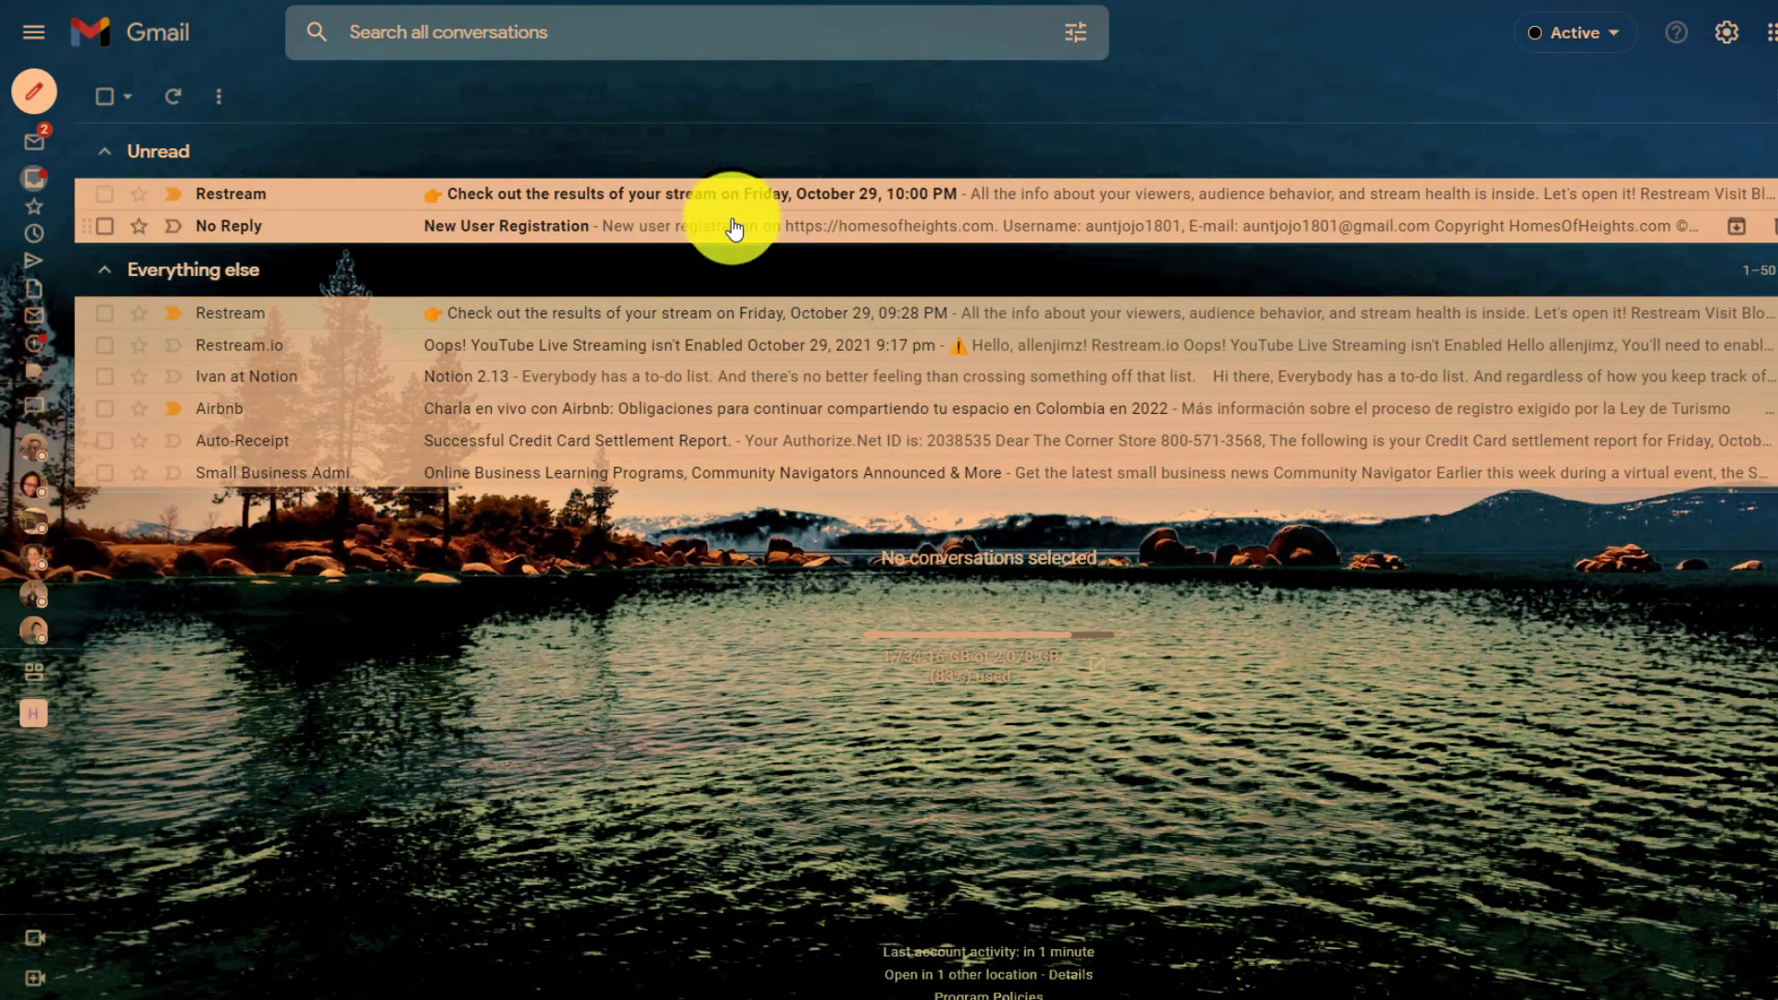
Step: Switch to Gmail and open the received Tip #2 and Tips 1 of 10 nurture emails in the contact's inbox
left_click(1254, 225)
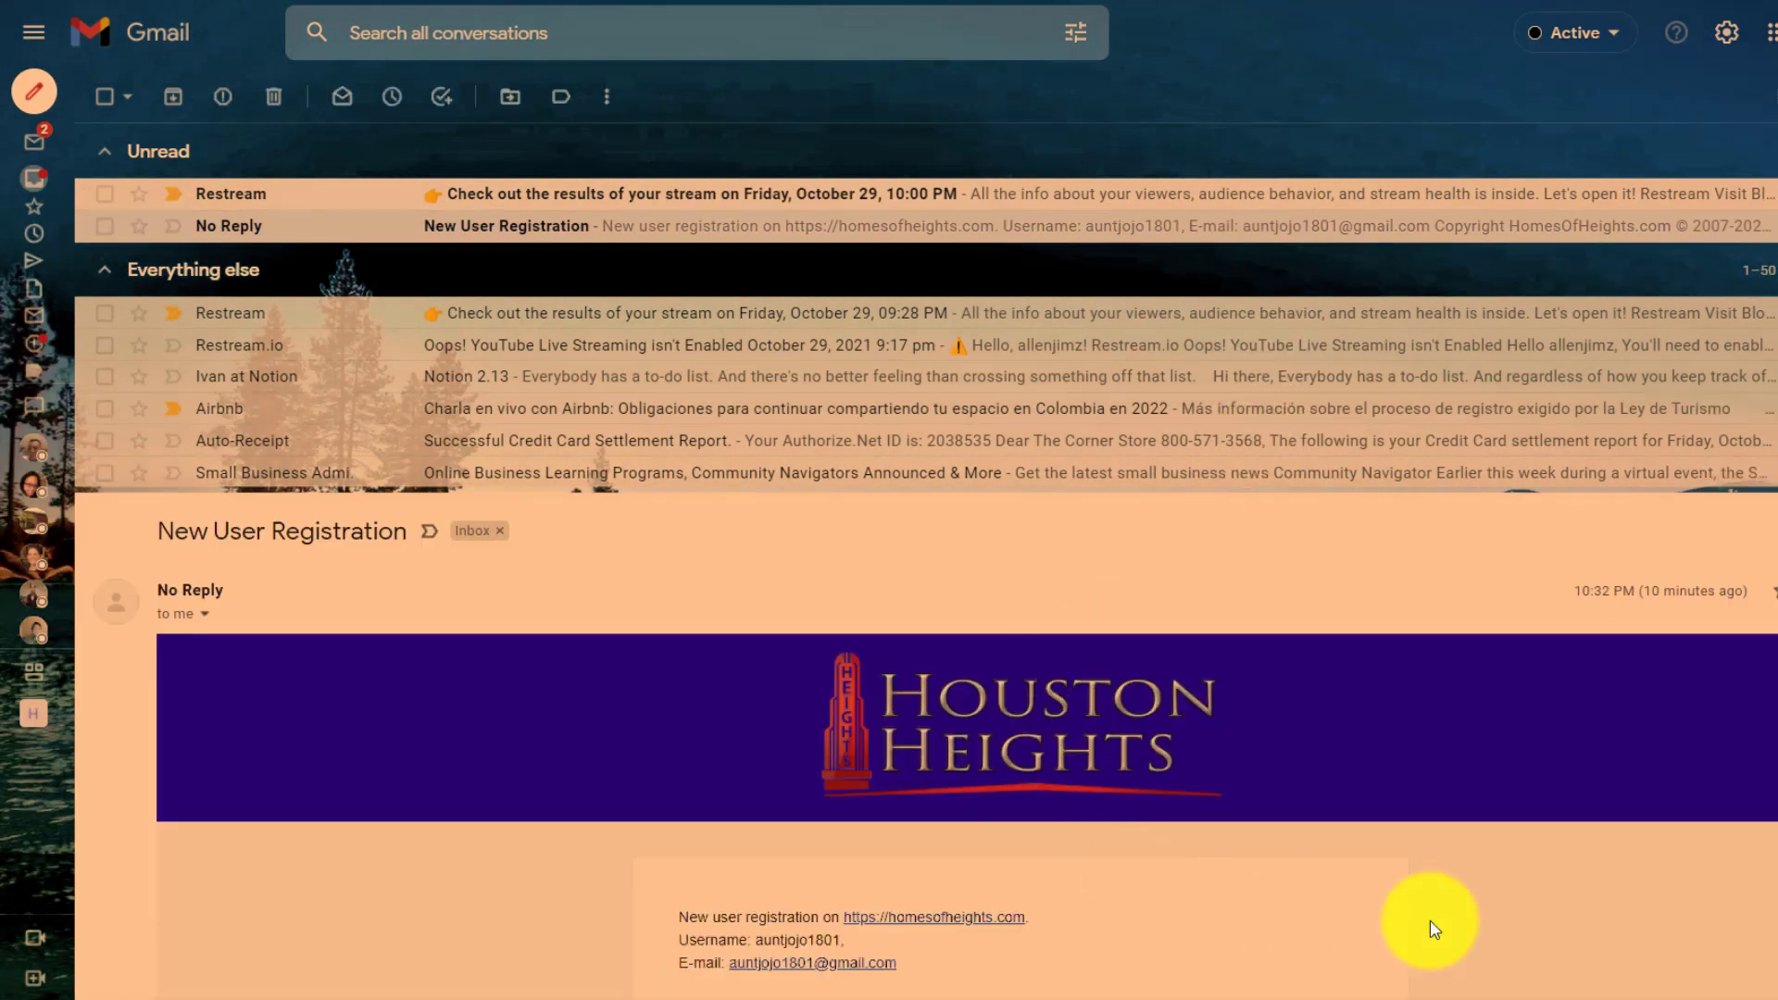
scroll(1429, 920, "down", 3)
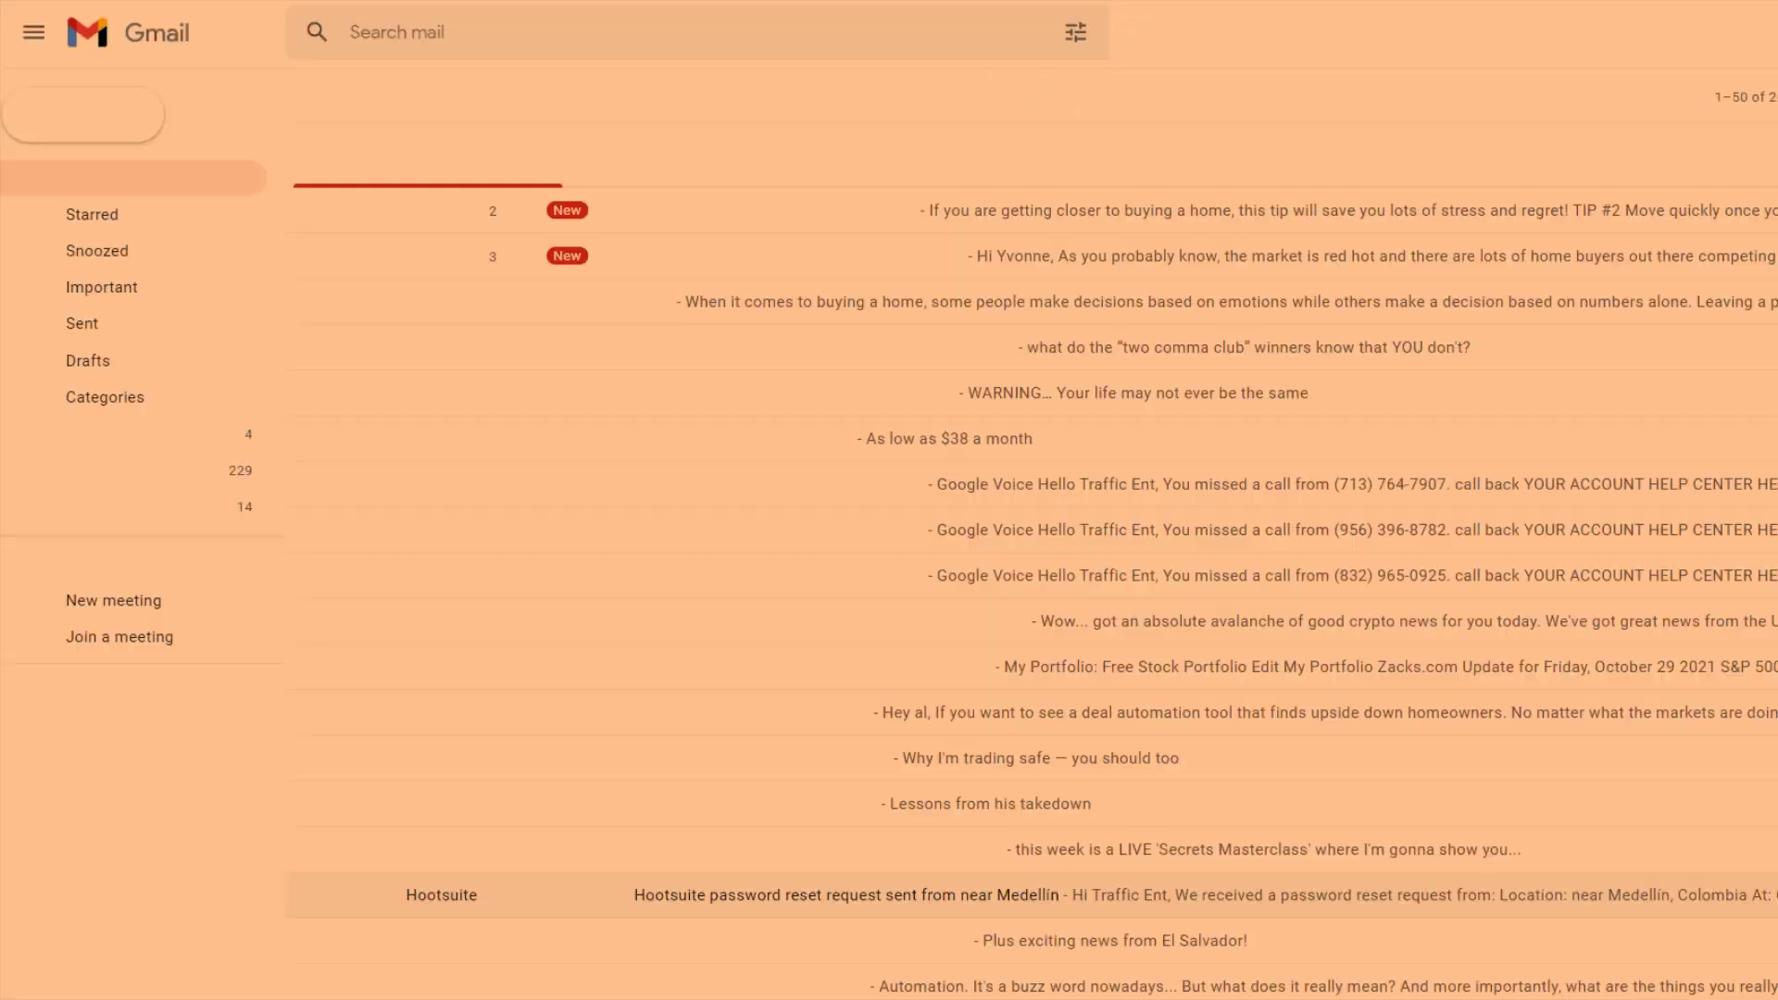
left_click(863, 220)
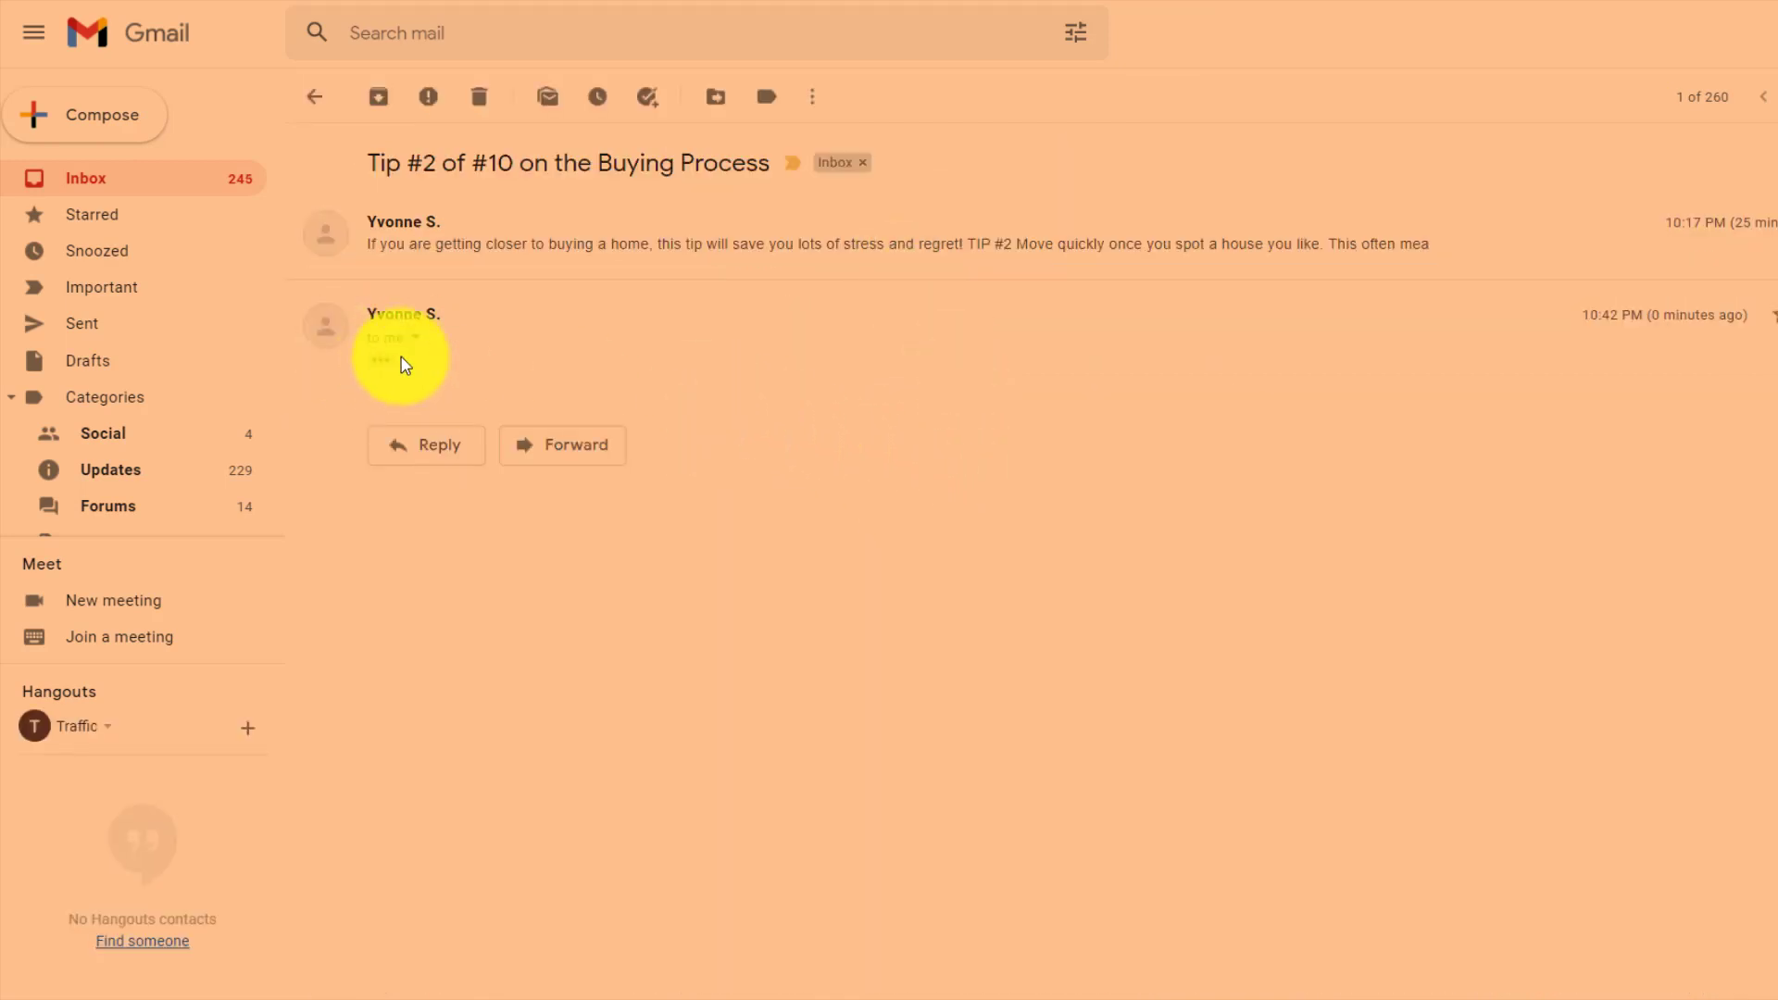
left_click(314, 97)
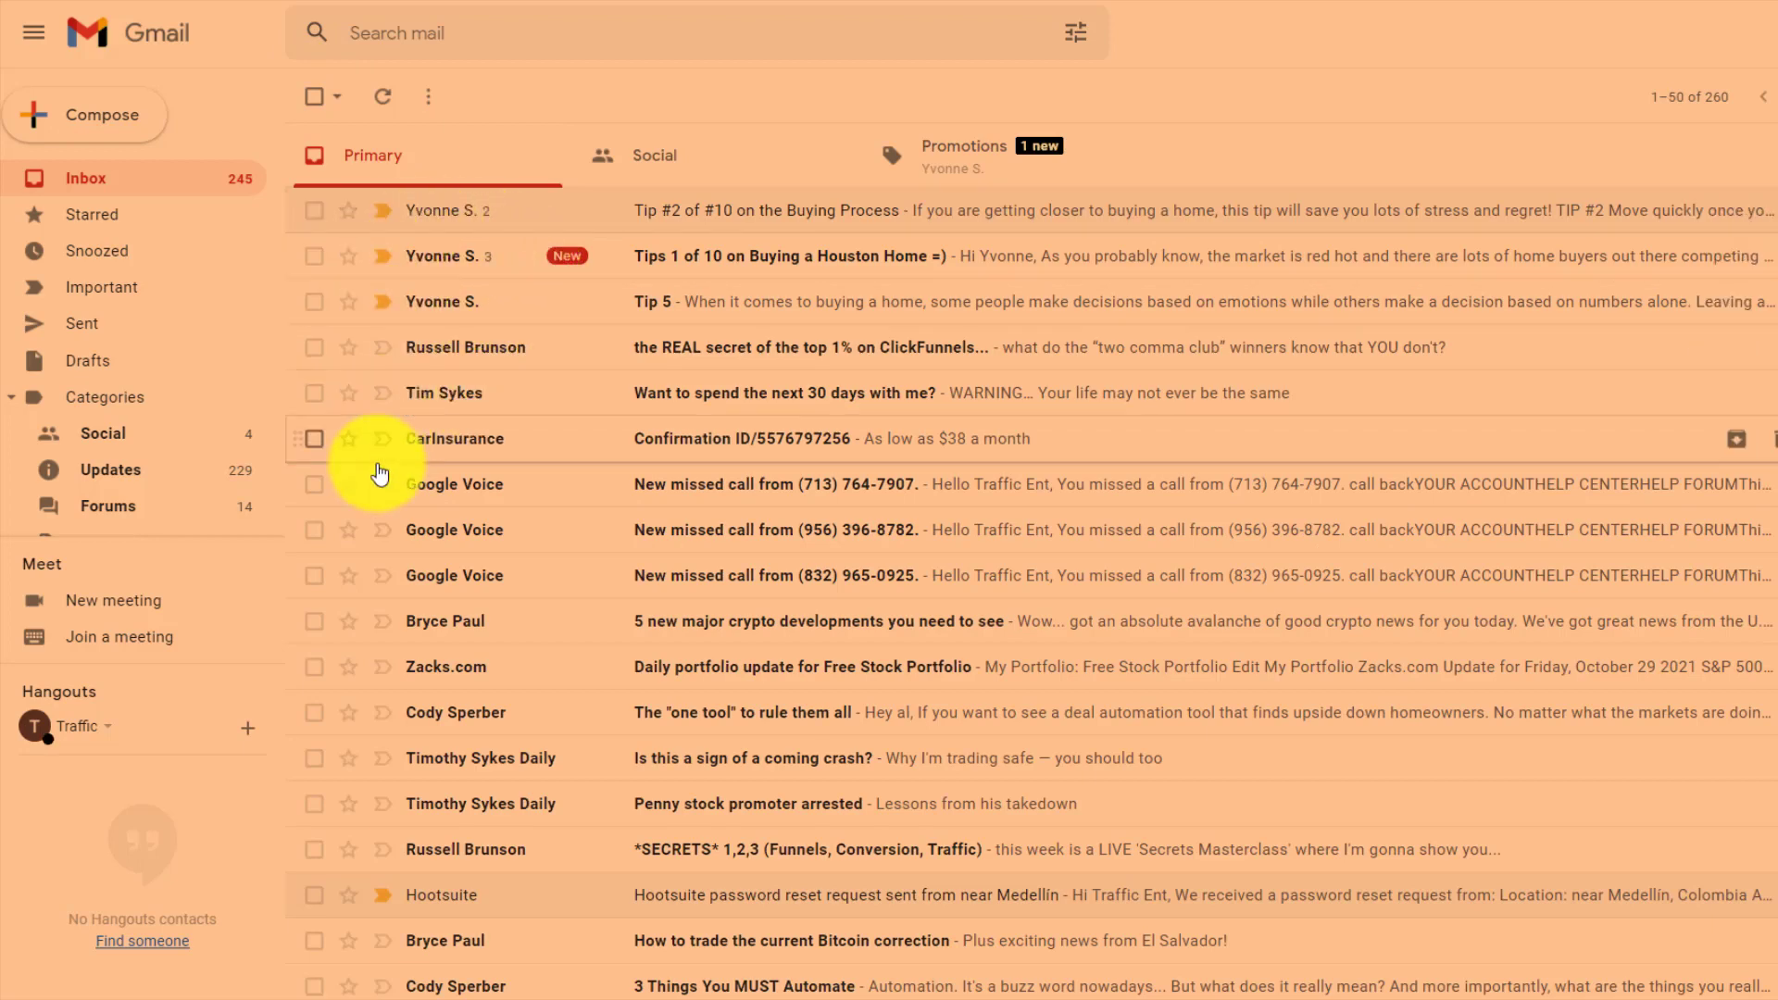
left_click(746, 254)
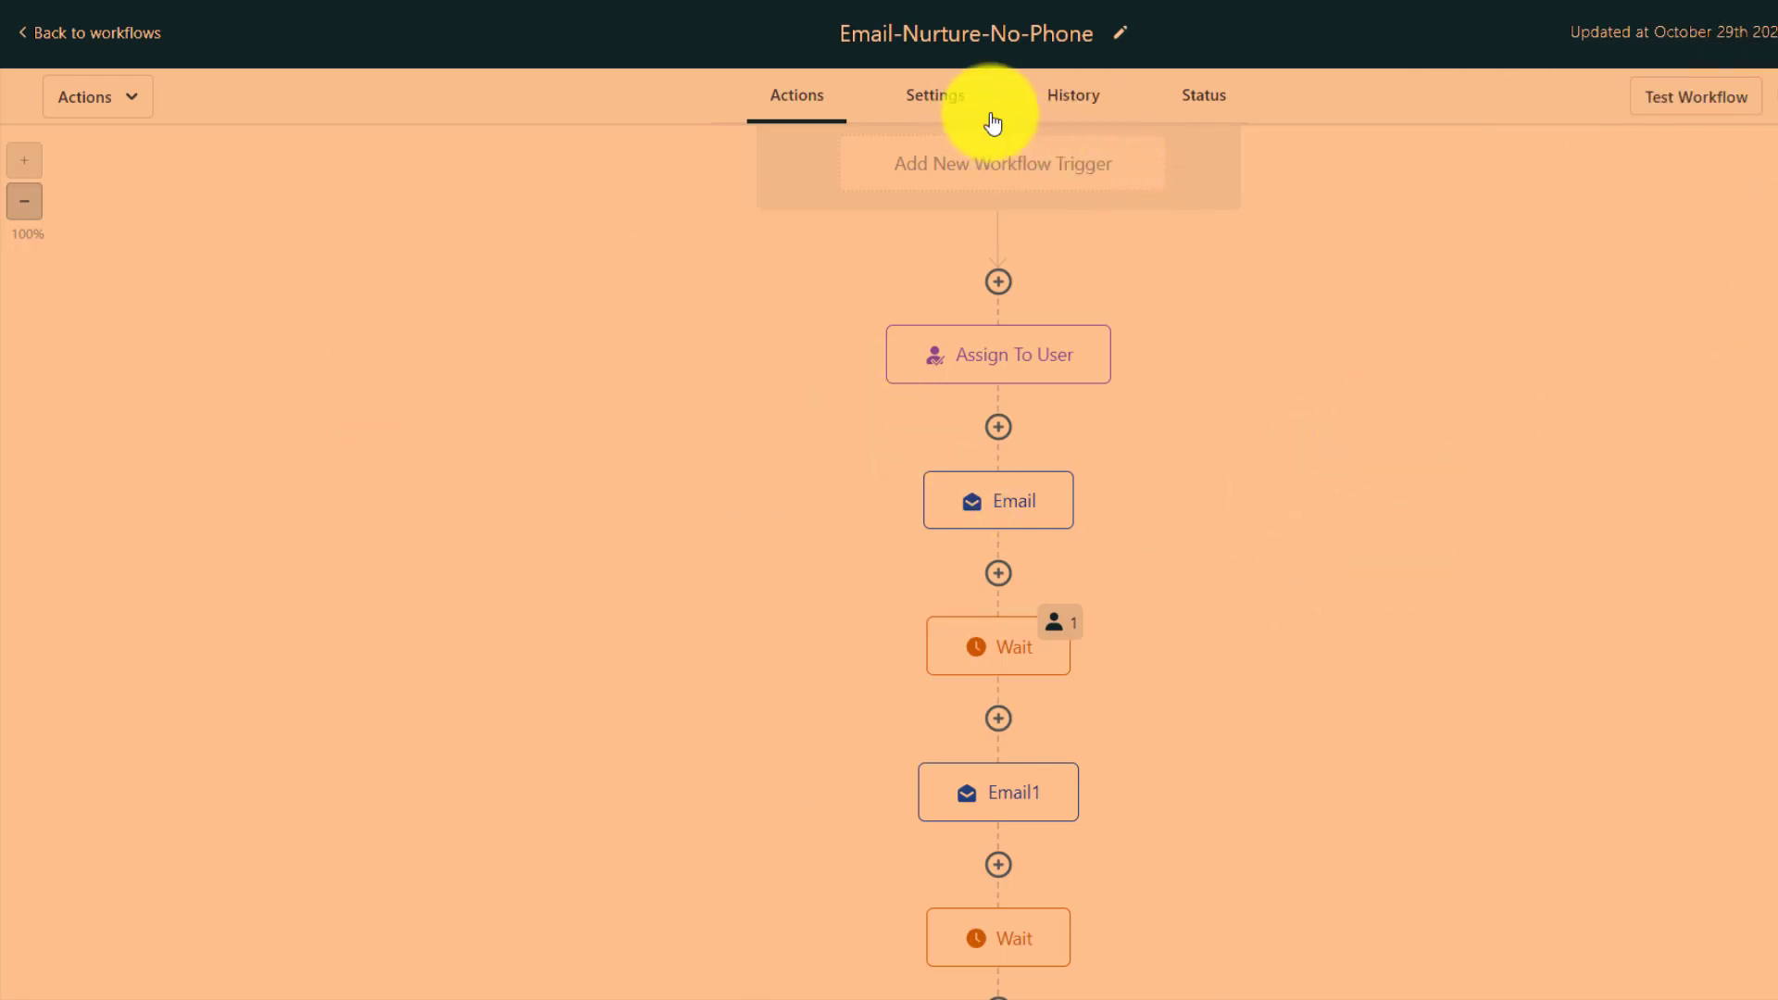
Step: View the workflow's contact status, and open the Tip 3 email in the contact's Gmail inbox
left_click(1202, 107)
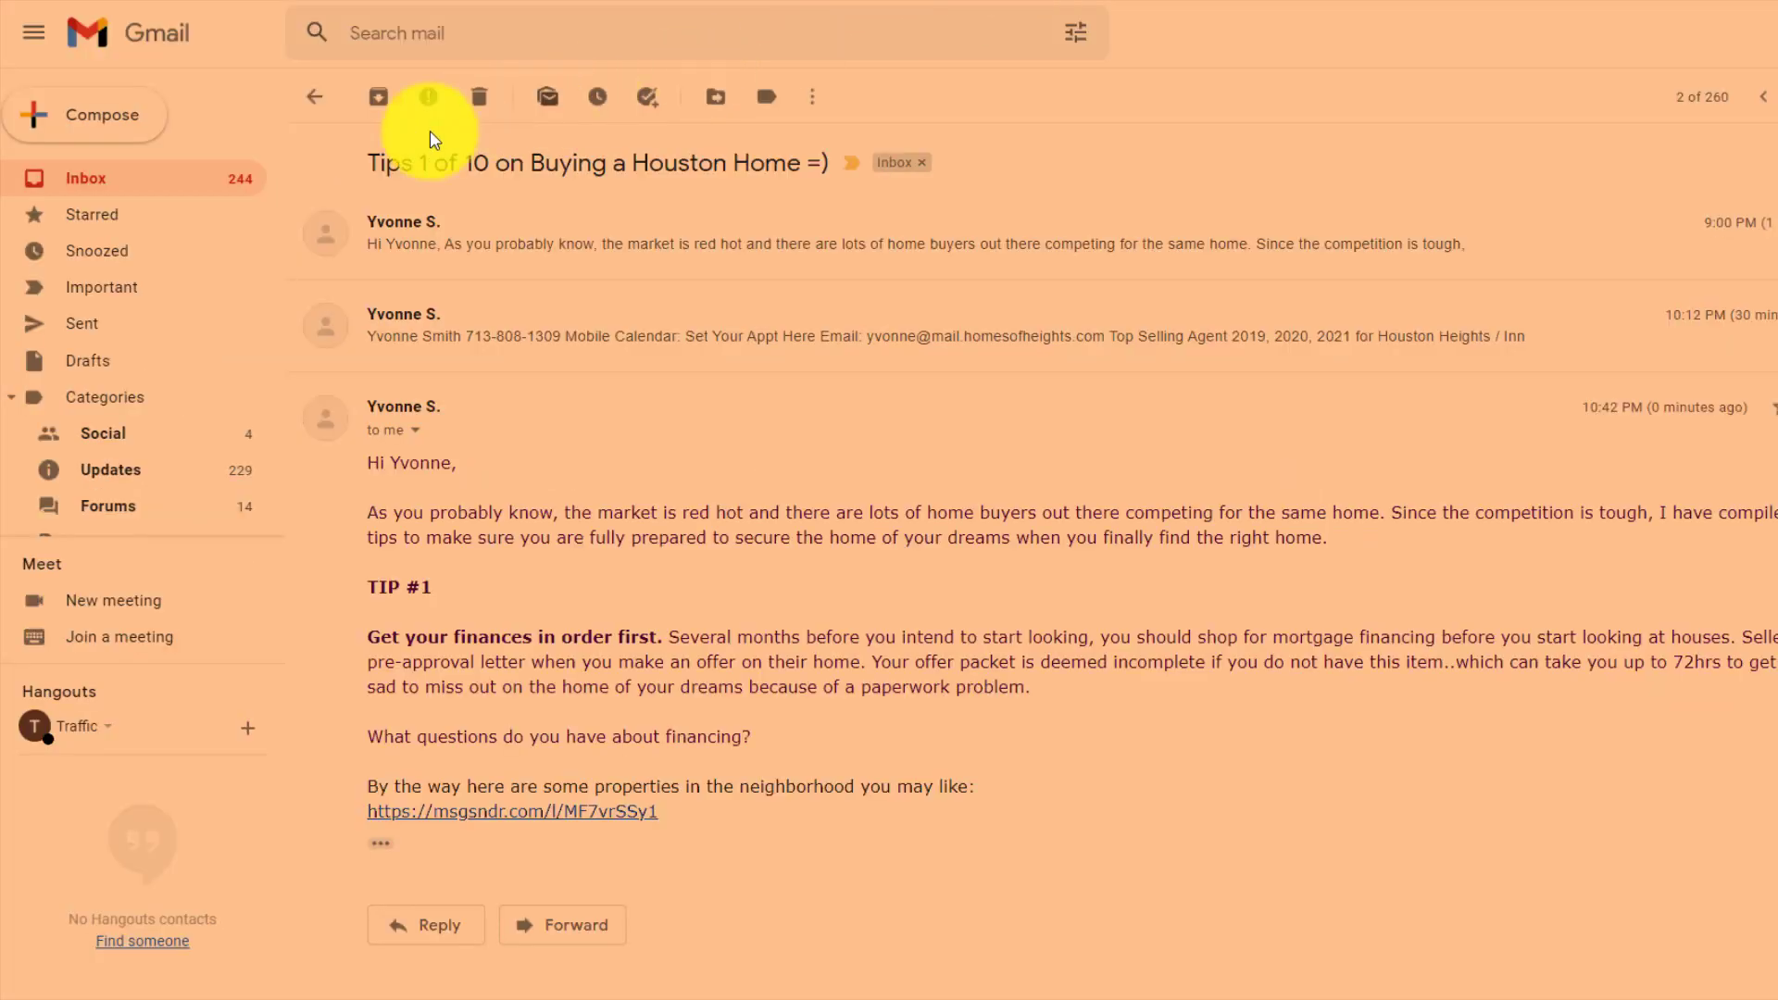
left_click(315, 96)
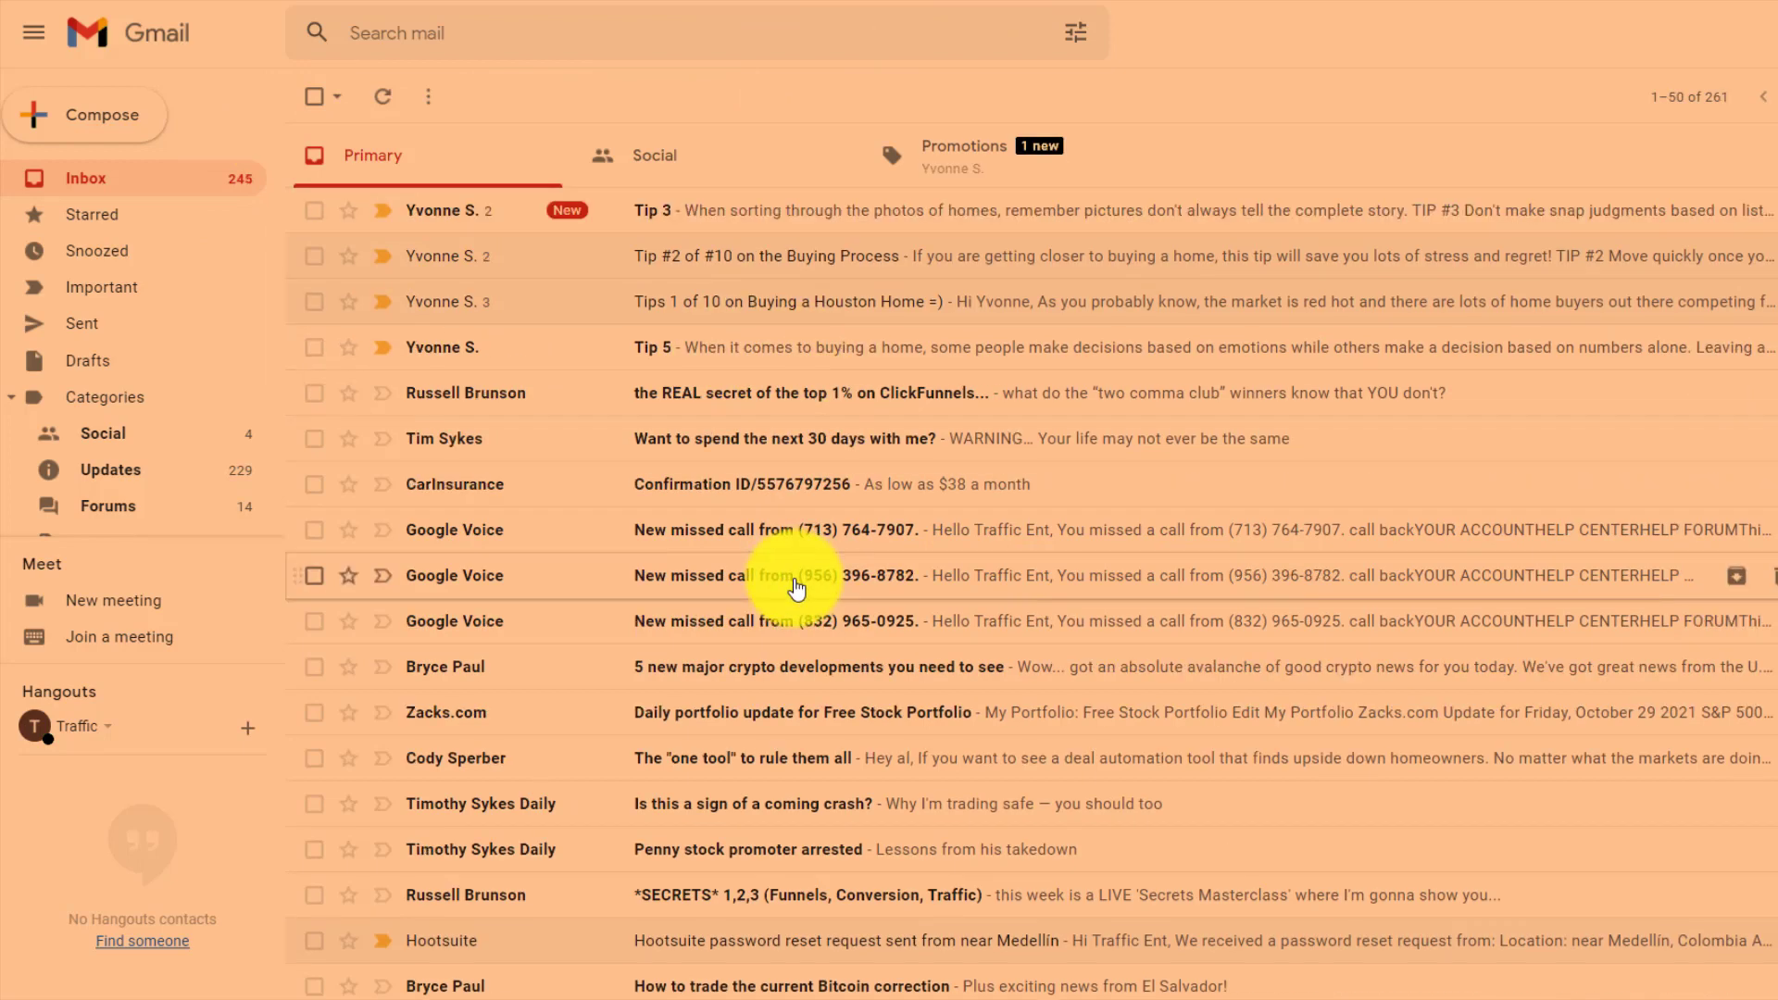
left_click(754, 225)
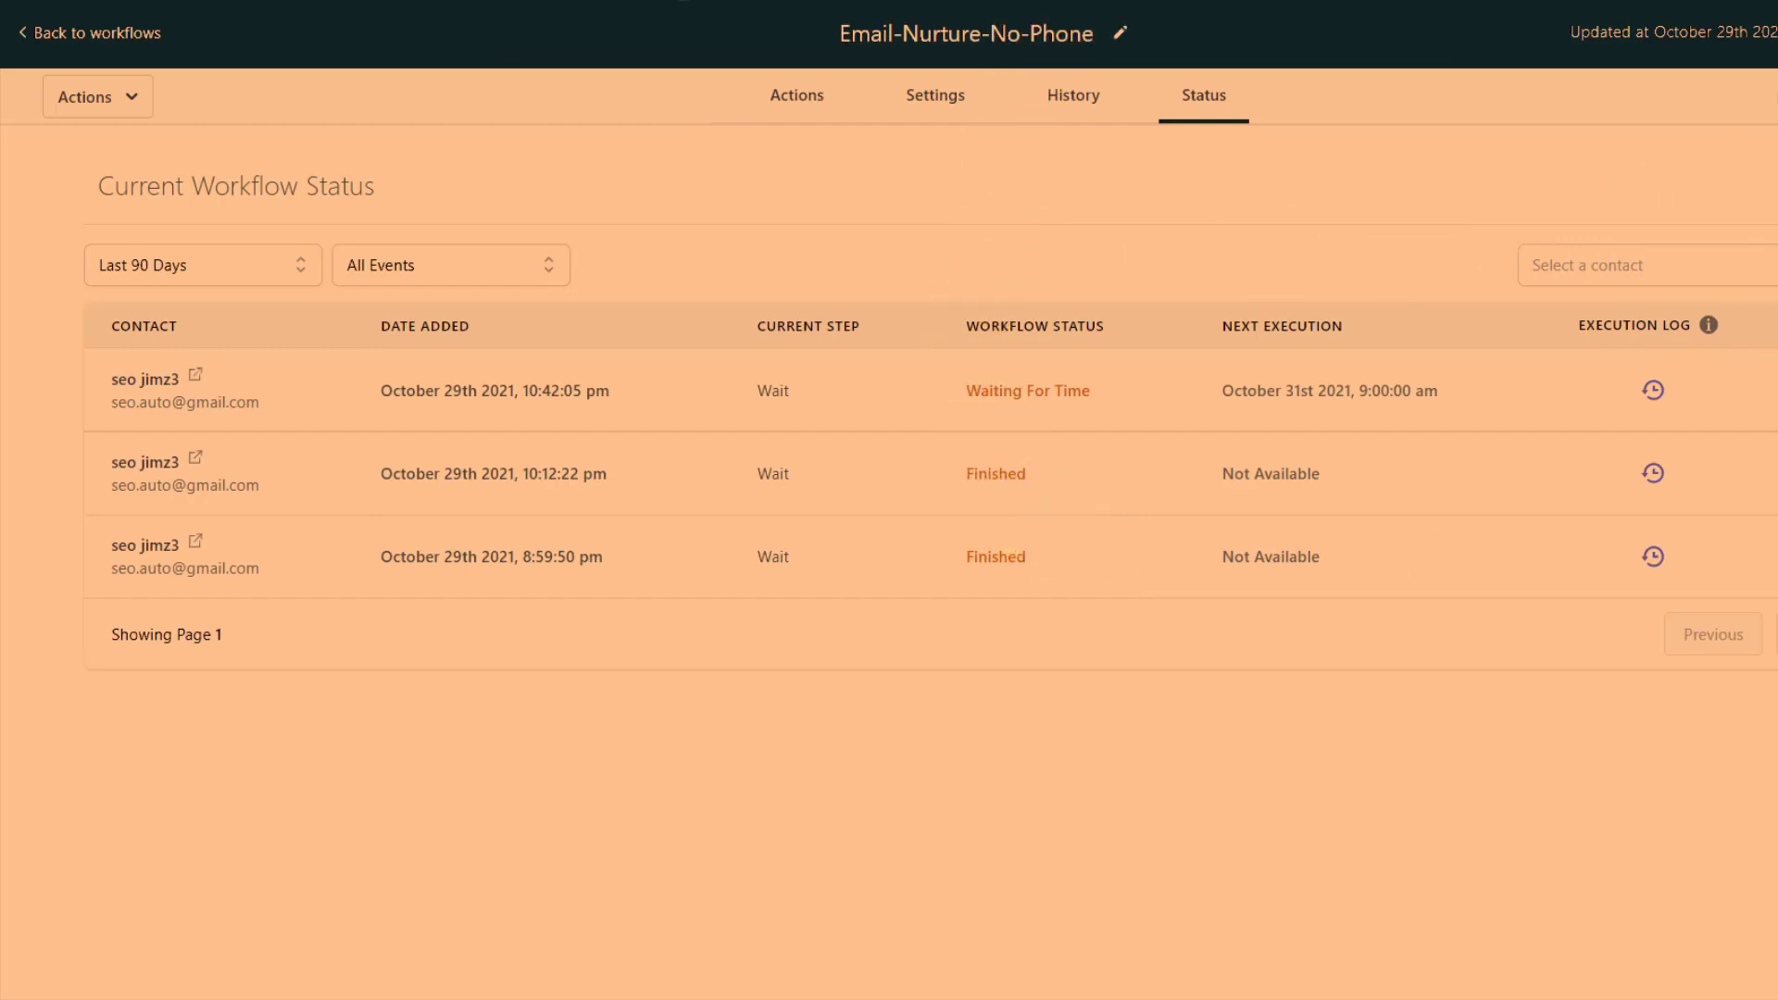
Step: Check the contact's conversation record, and locate the Wait action currently holding the contact in the workflow's action sequence
left_click(309, 3)
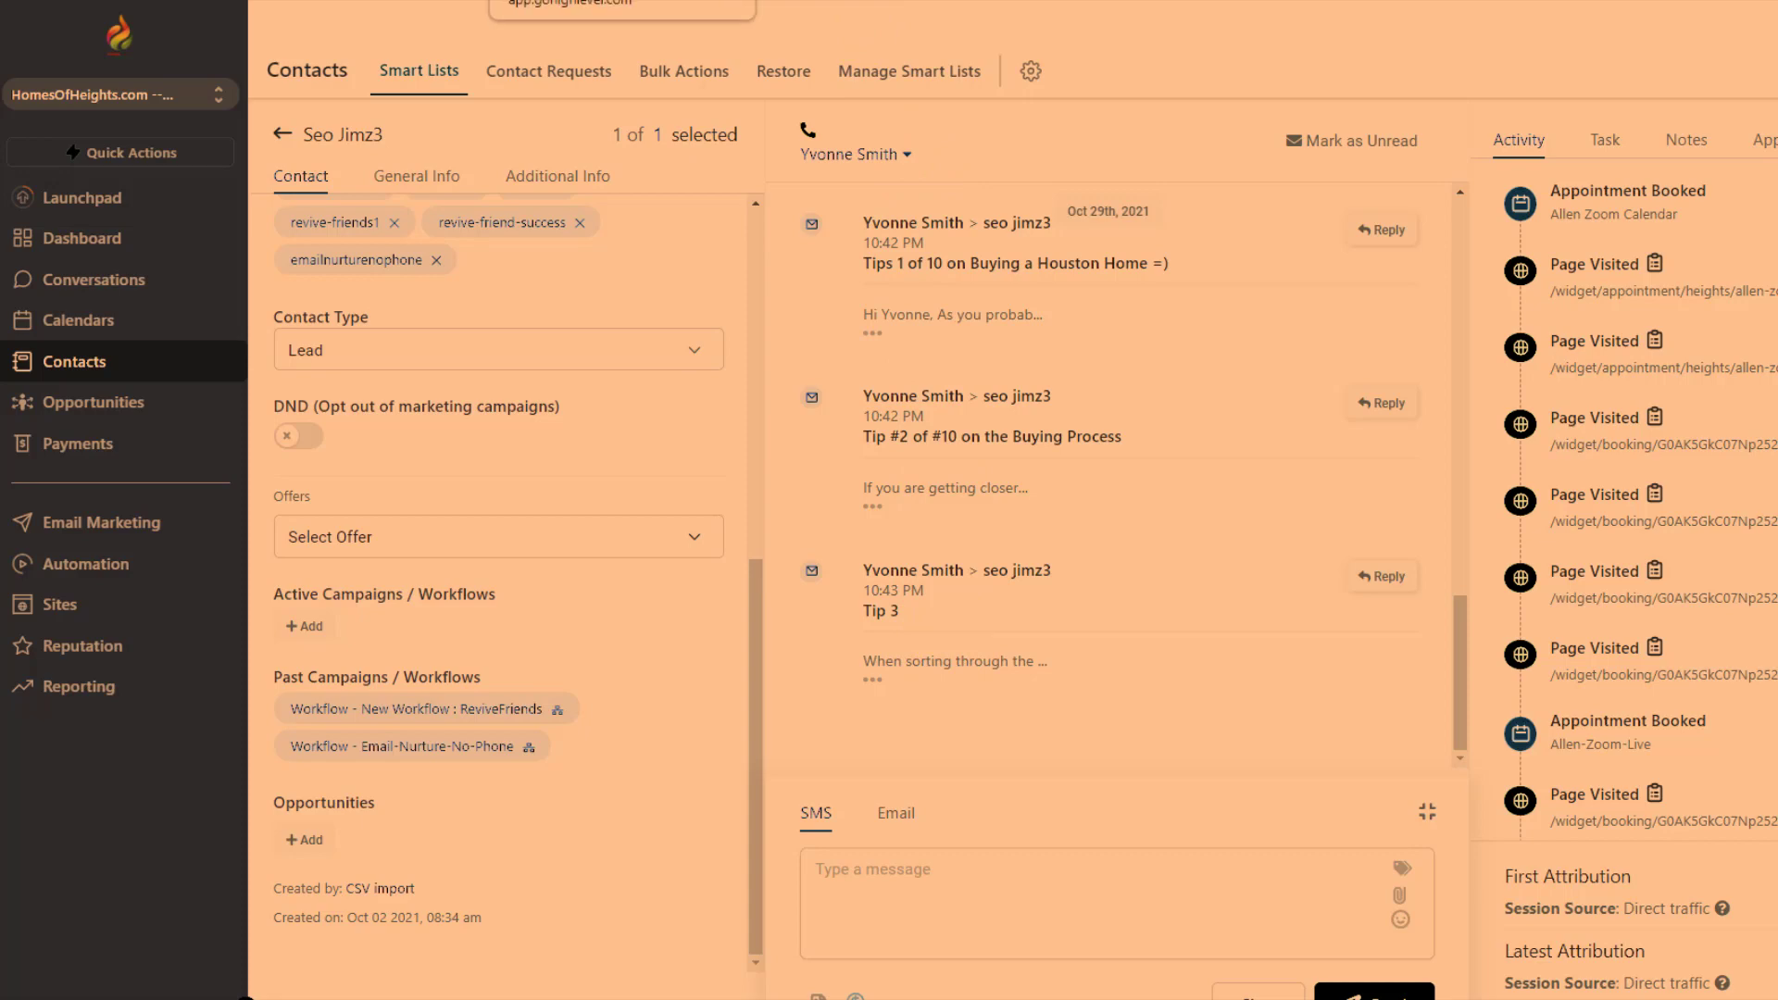
left_click(574, 4)
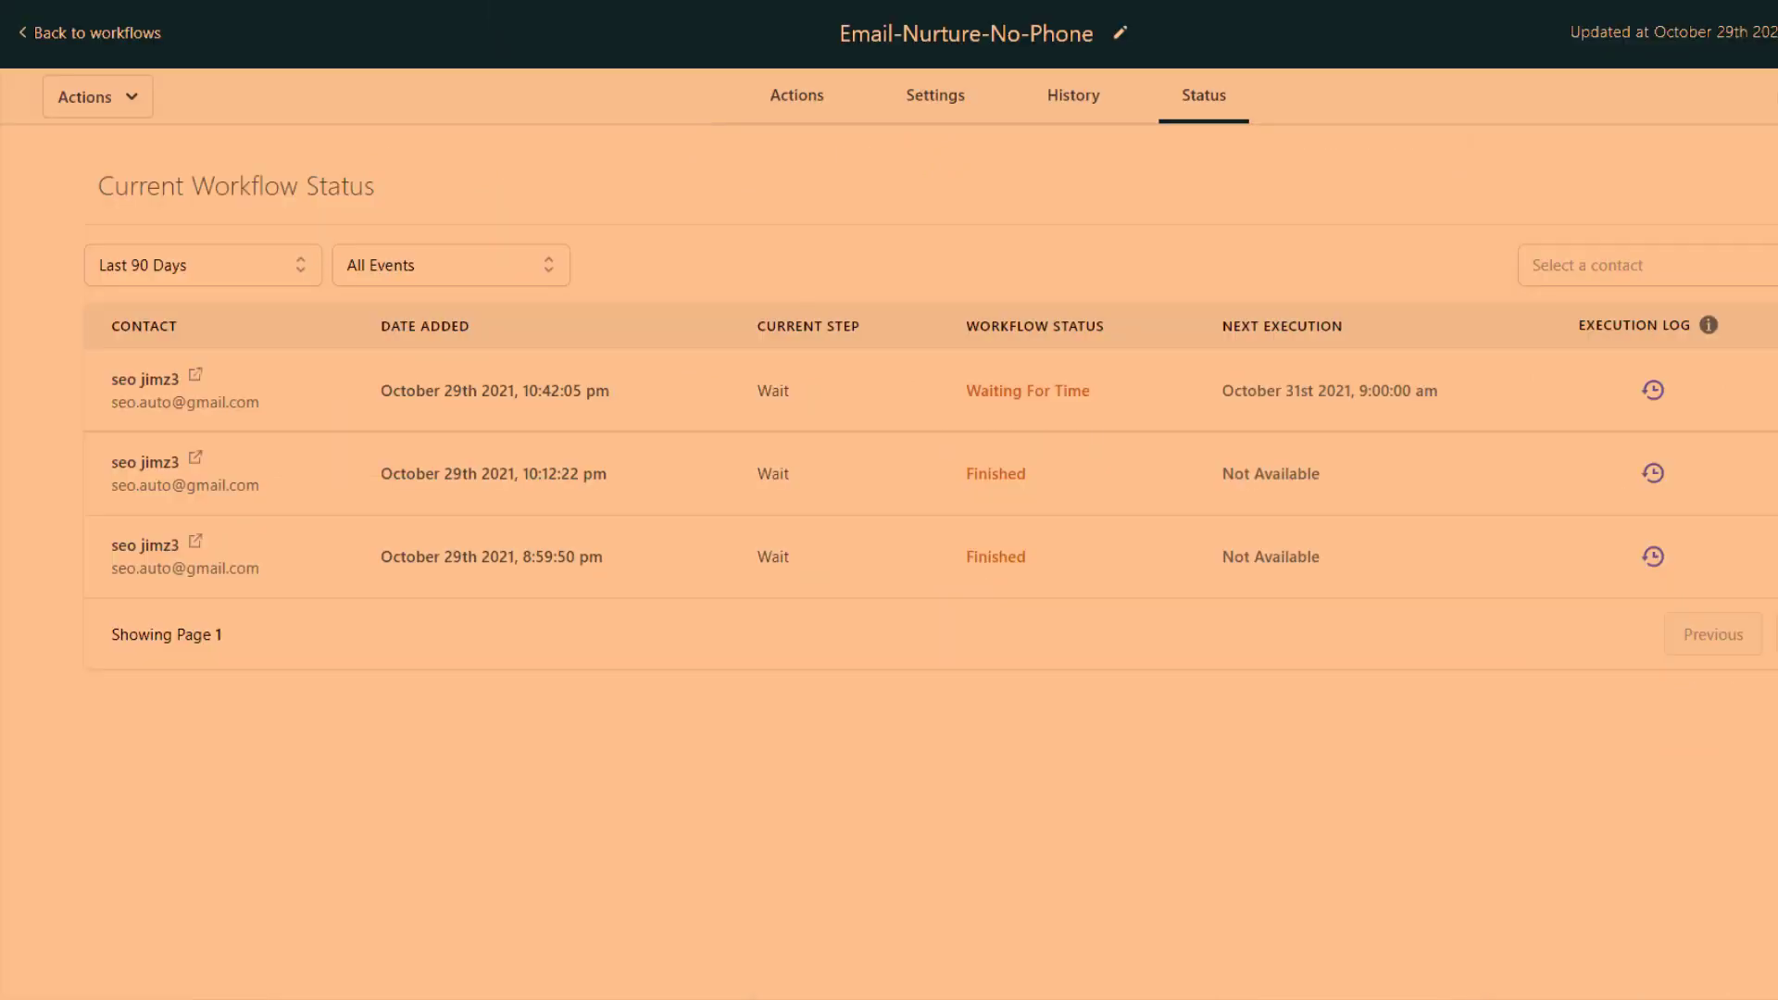
left_click(810, 98)
scroll(1282, 482, "down", 8)
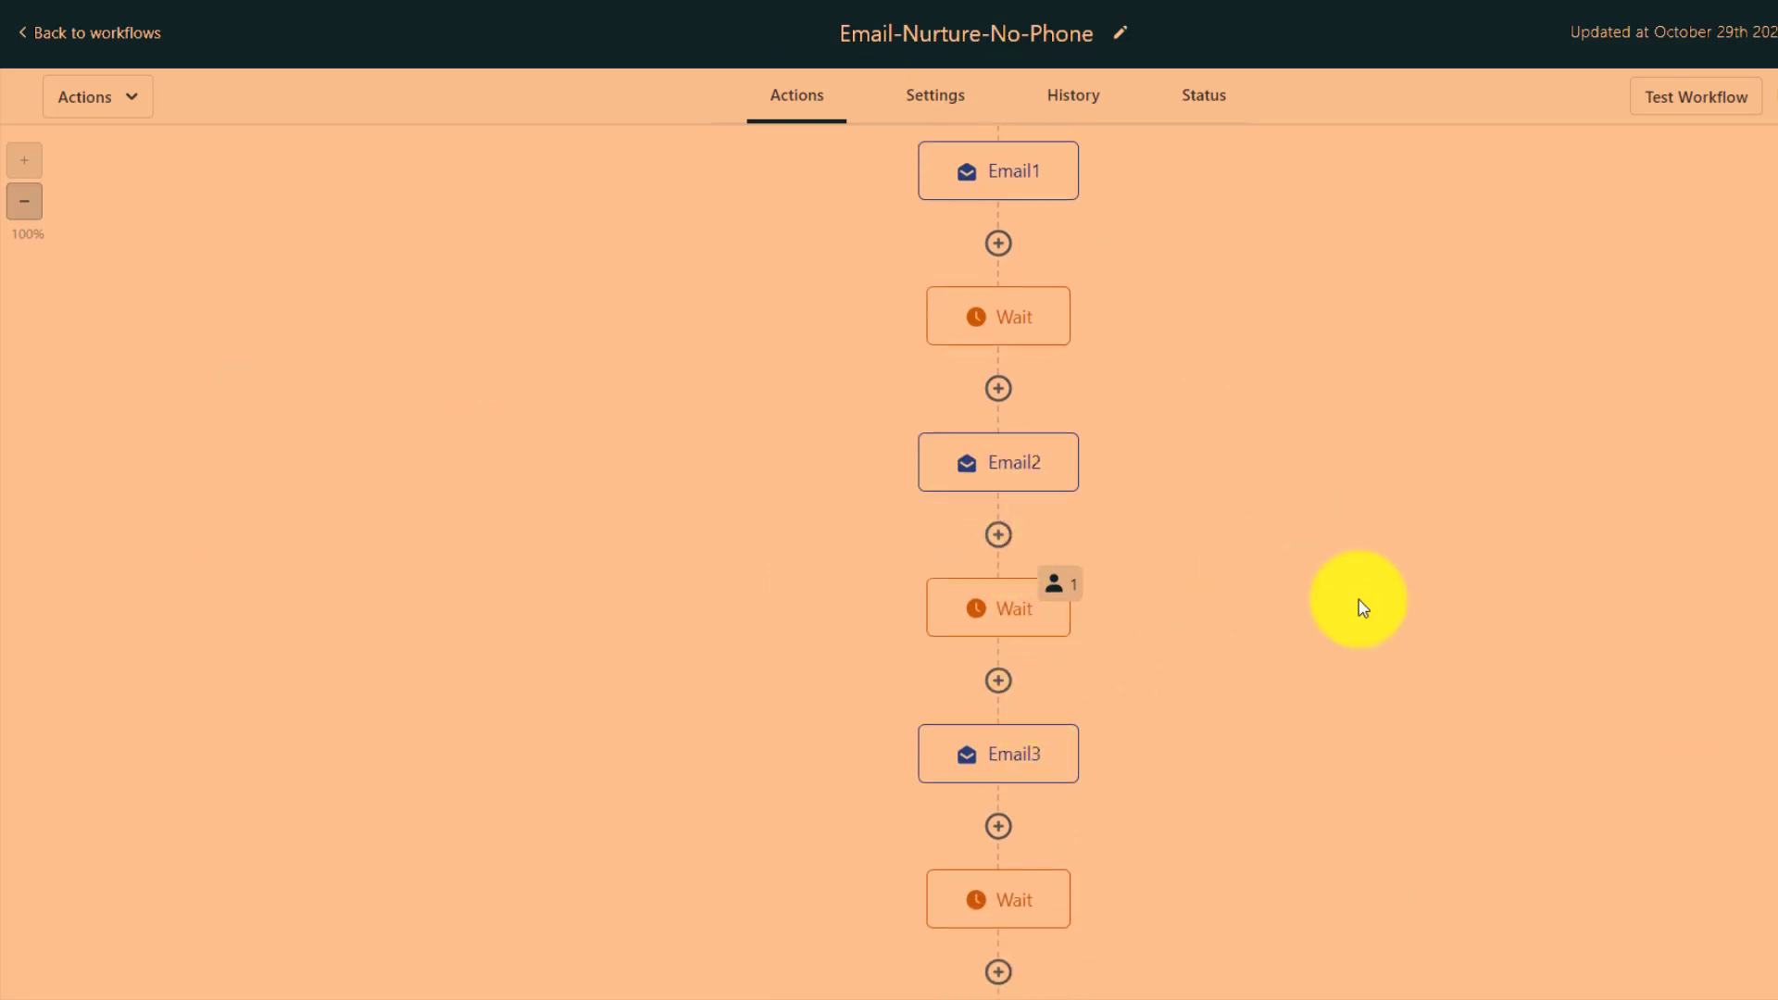
scroll(1359, 605, "up", 3)
scroll(1359, 606, "down", 3)
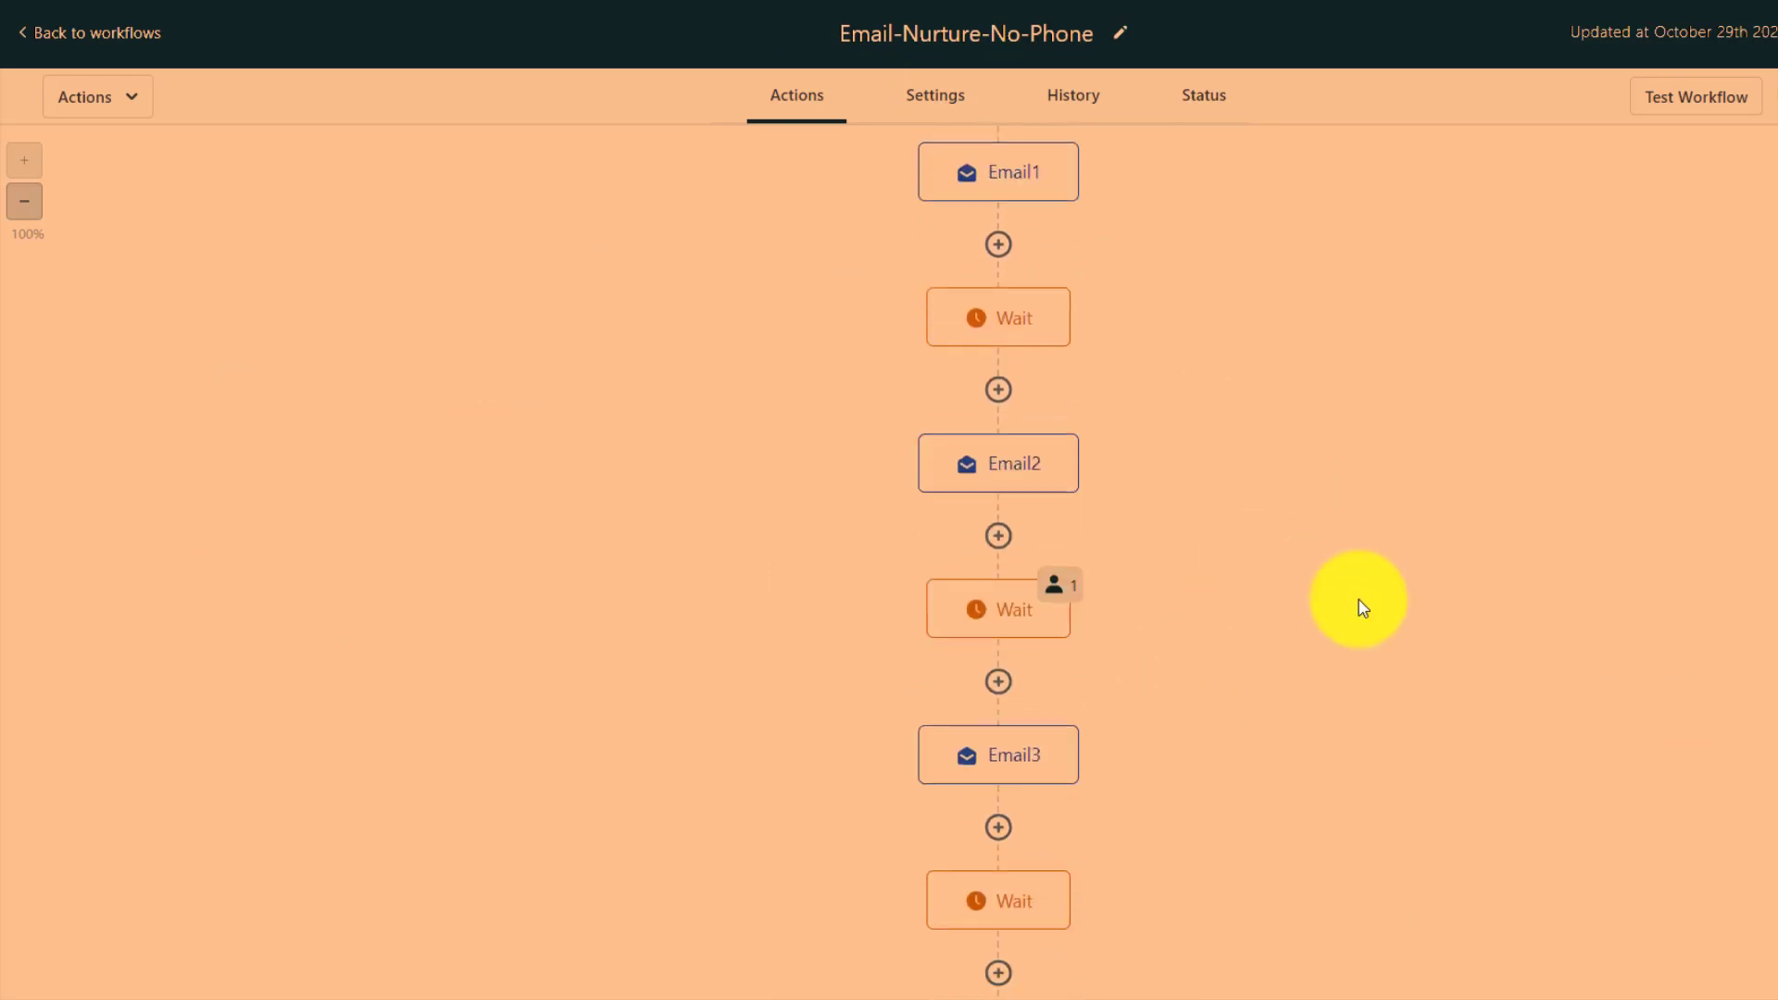
Step: Force all contacts waiting at the Wait action between Email2 and Email3 to move to the next workflow step
scroll(1194, 564, "down", 2)
left_click(1069, 387)
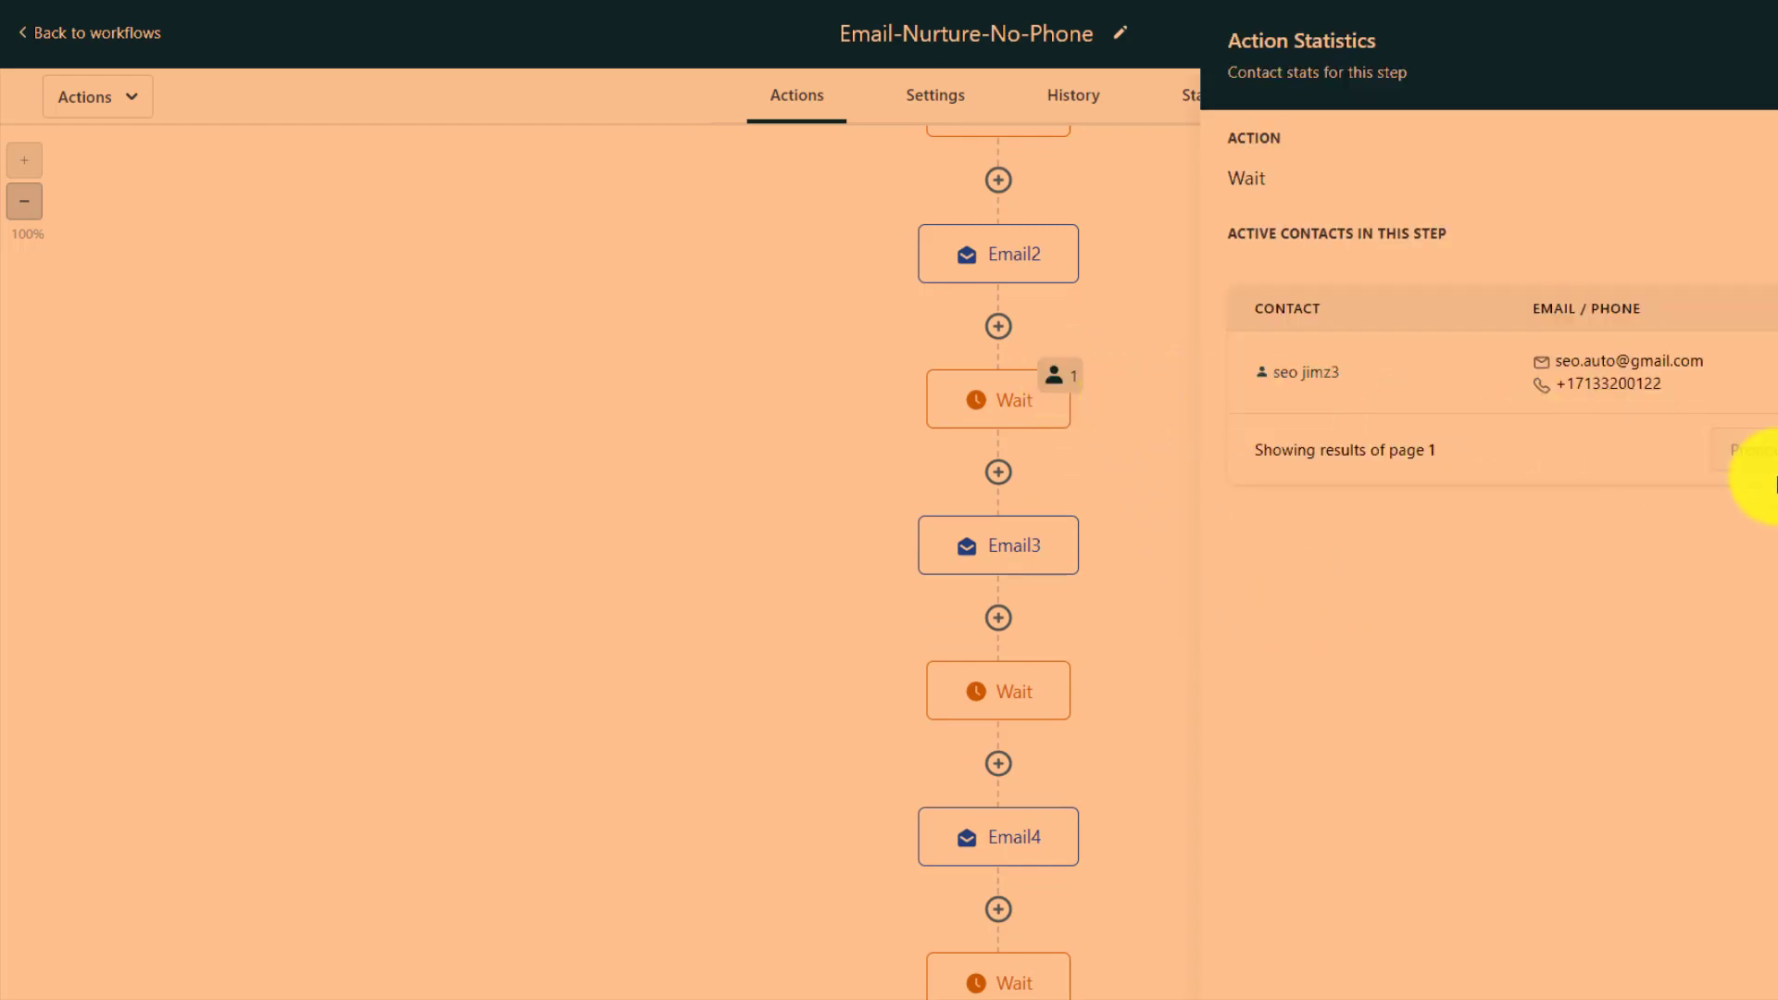
left_click(1763, 278)
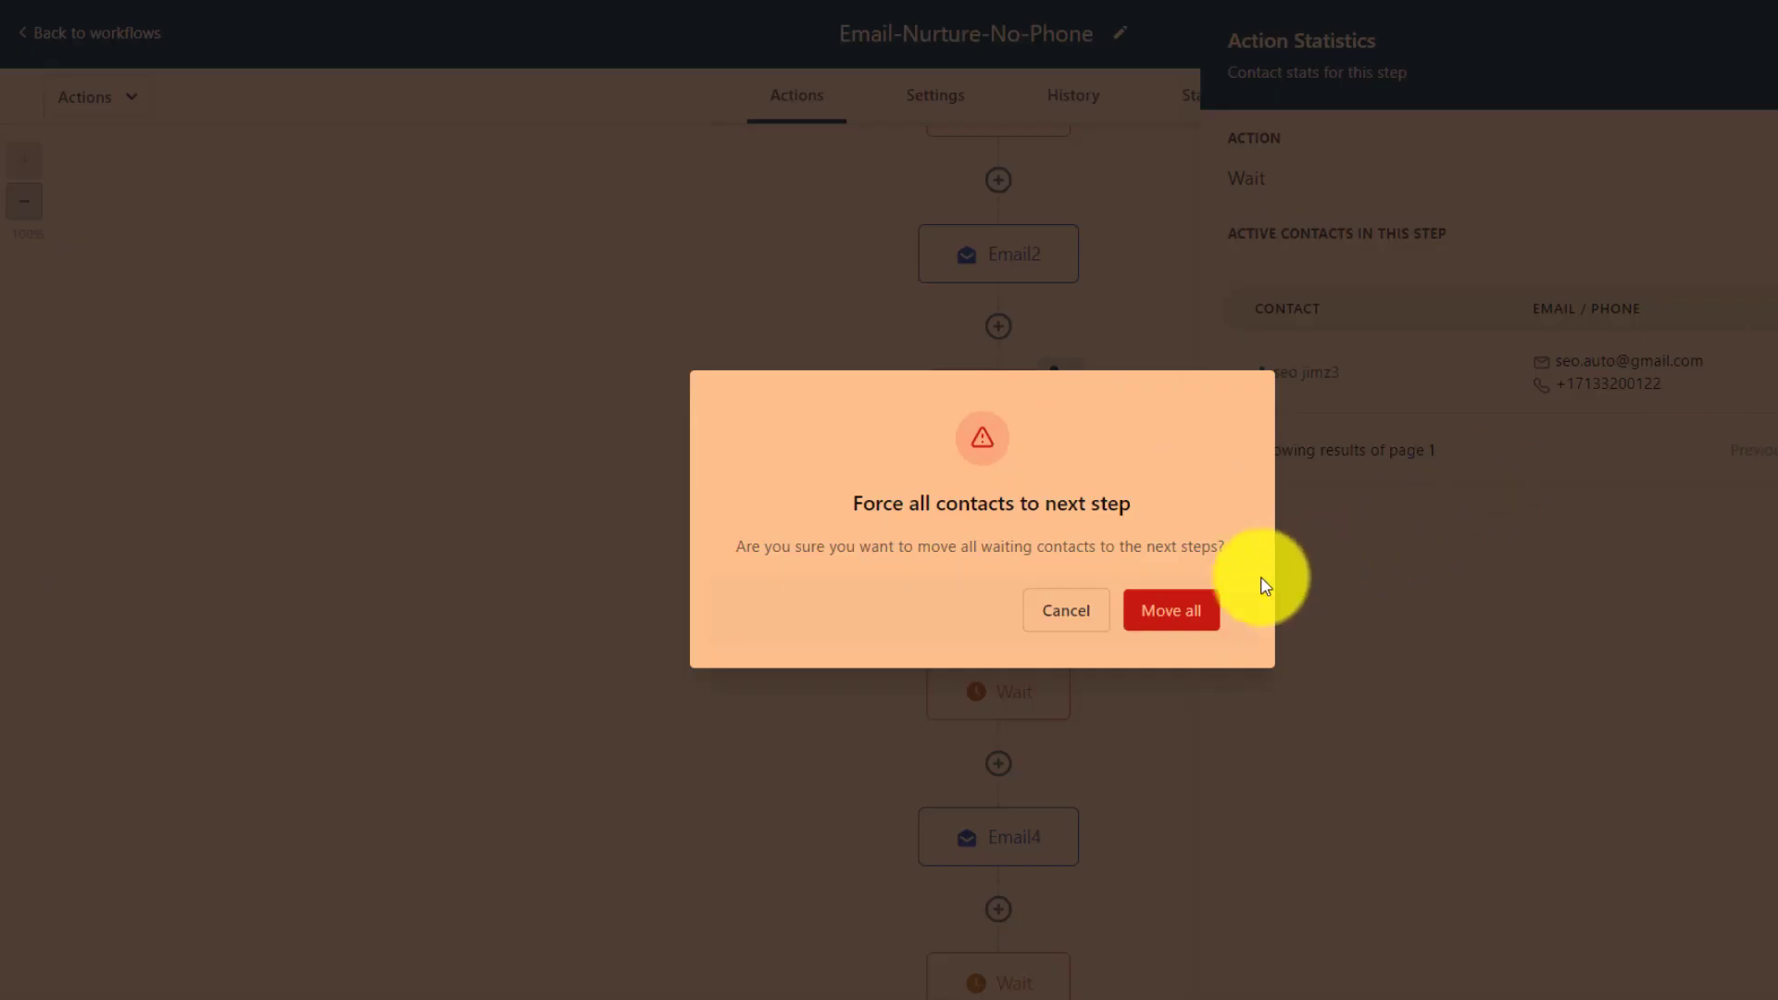
left_click(1173, 611)
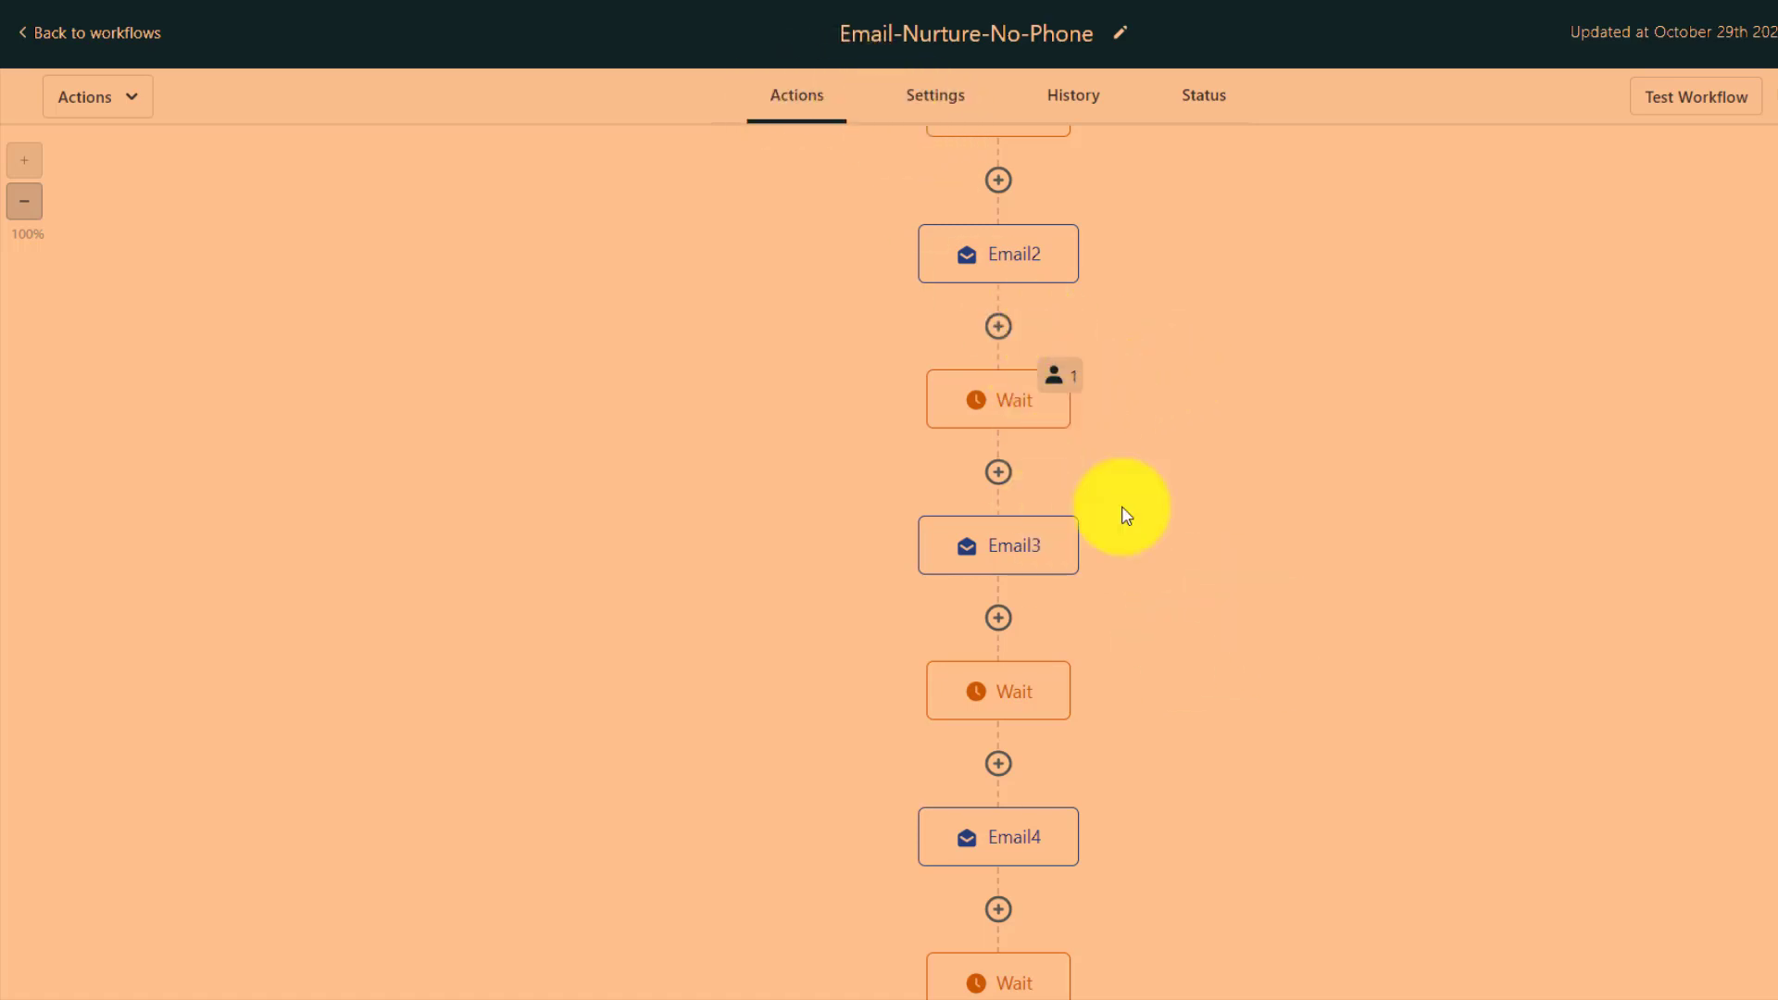
Step: Refresh the workflow's action sequence and locate the Wait action currently holding the contact
left_click(910, 104)
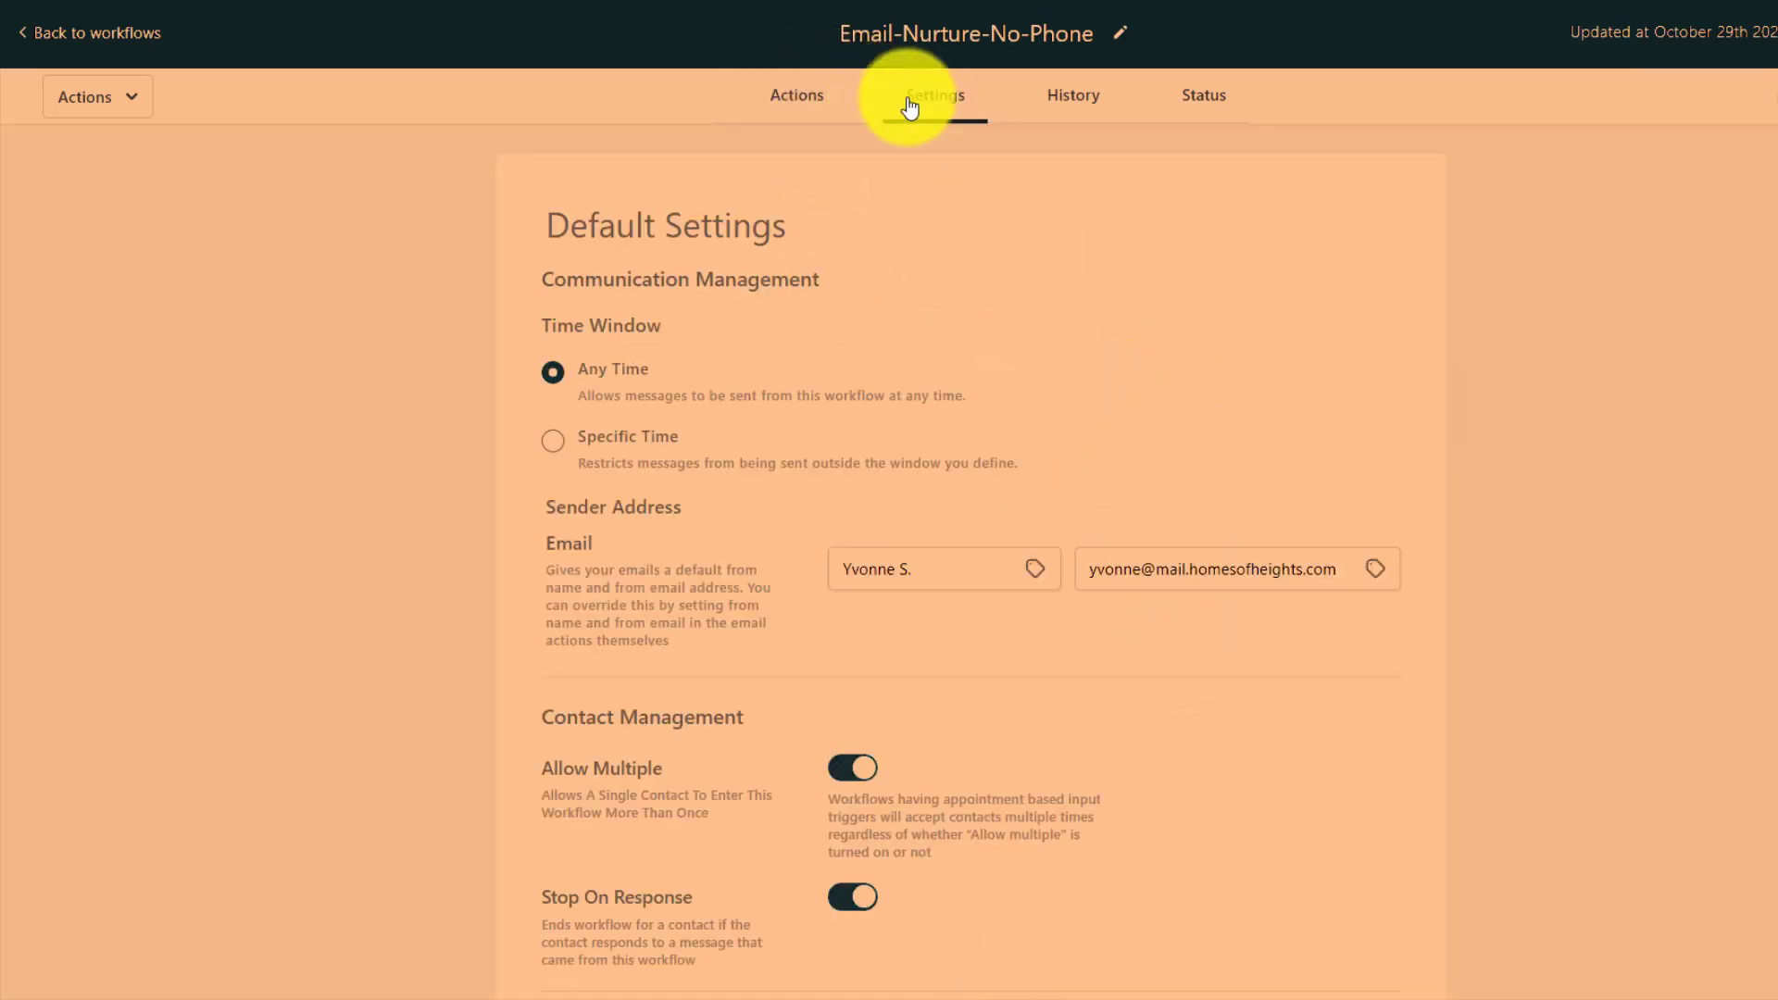
left_click(802, 102)
scroll(635, 329, "down", 4)
scroll(635, 331, "down", 5)
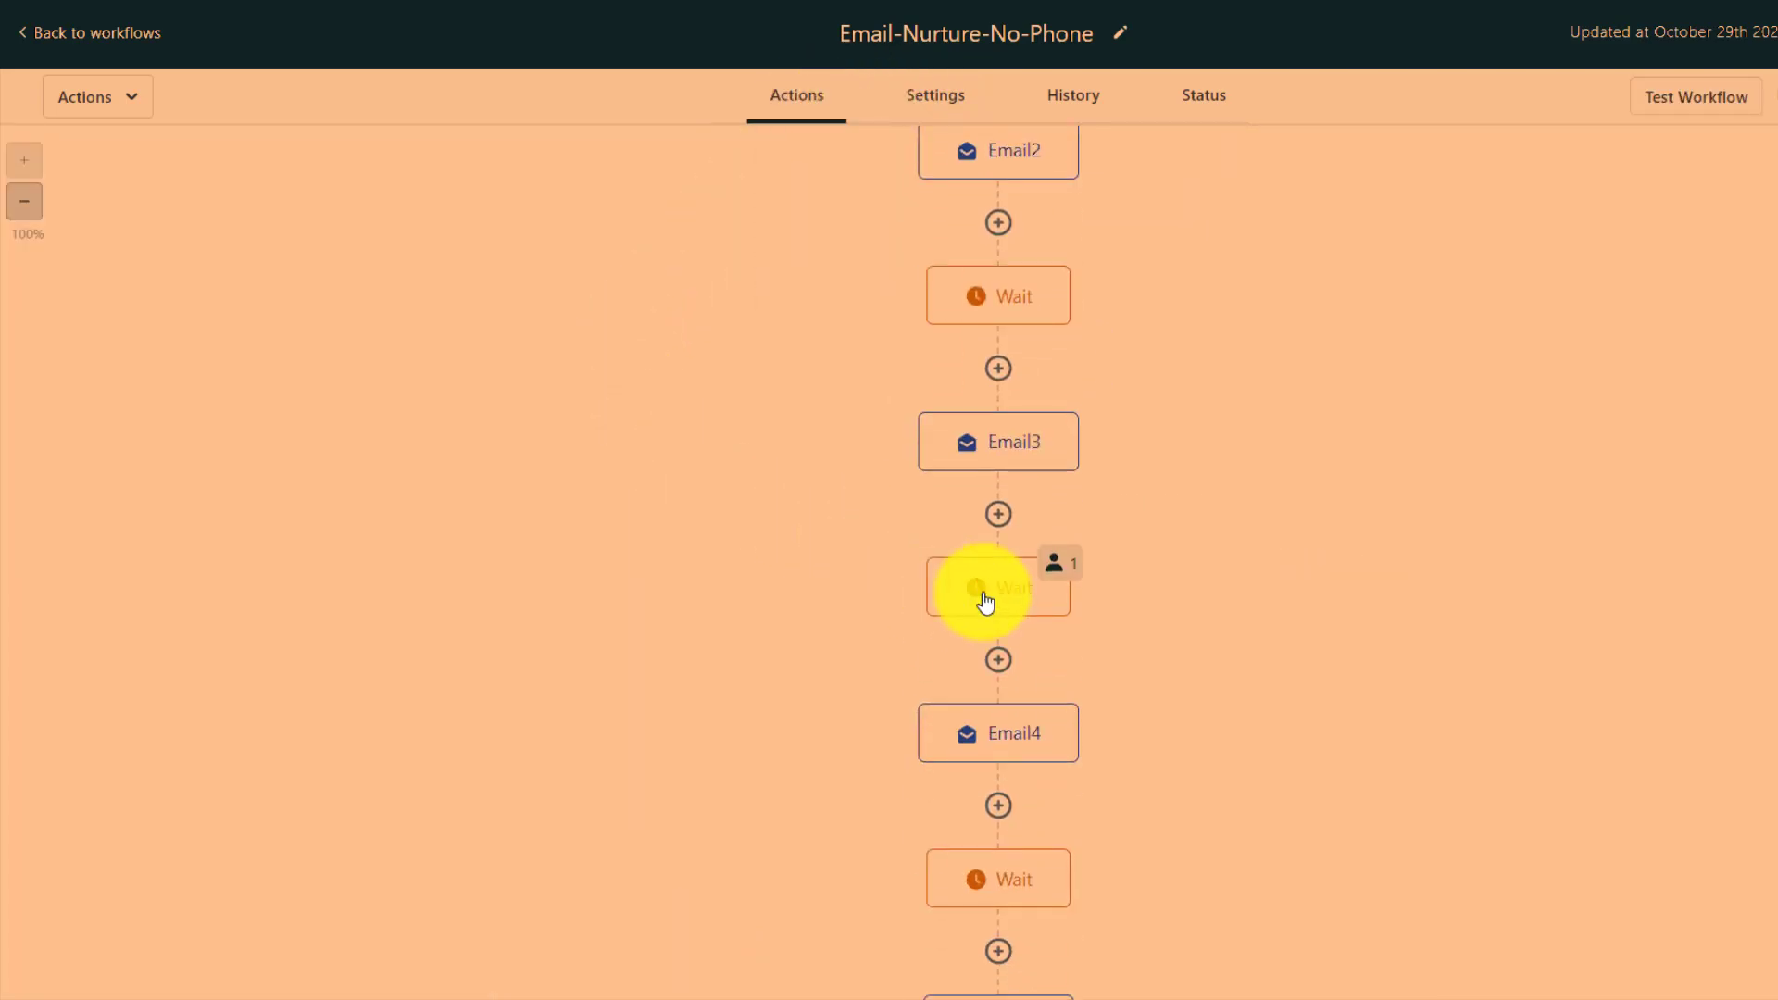
Step: Switch to Gmail, open the newly received Tip 4 email in full, and check the contact's conversation record
left_click(1130, 3)
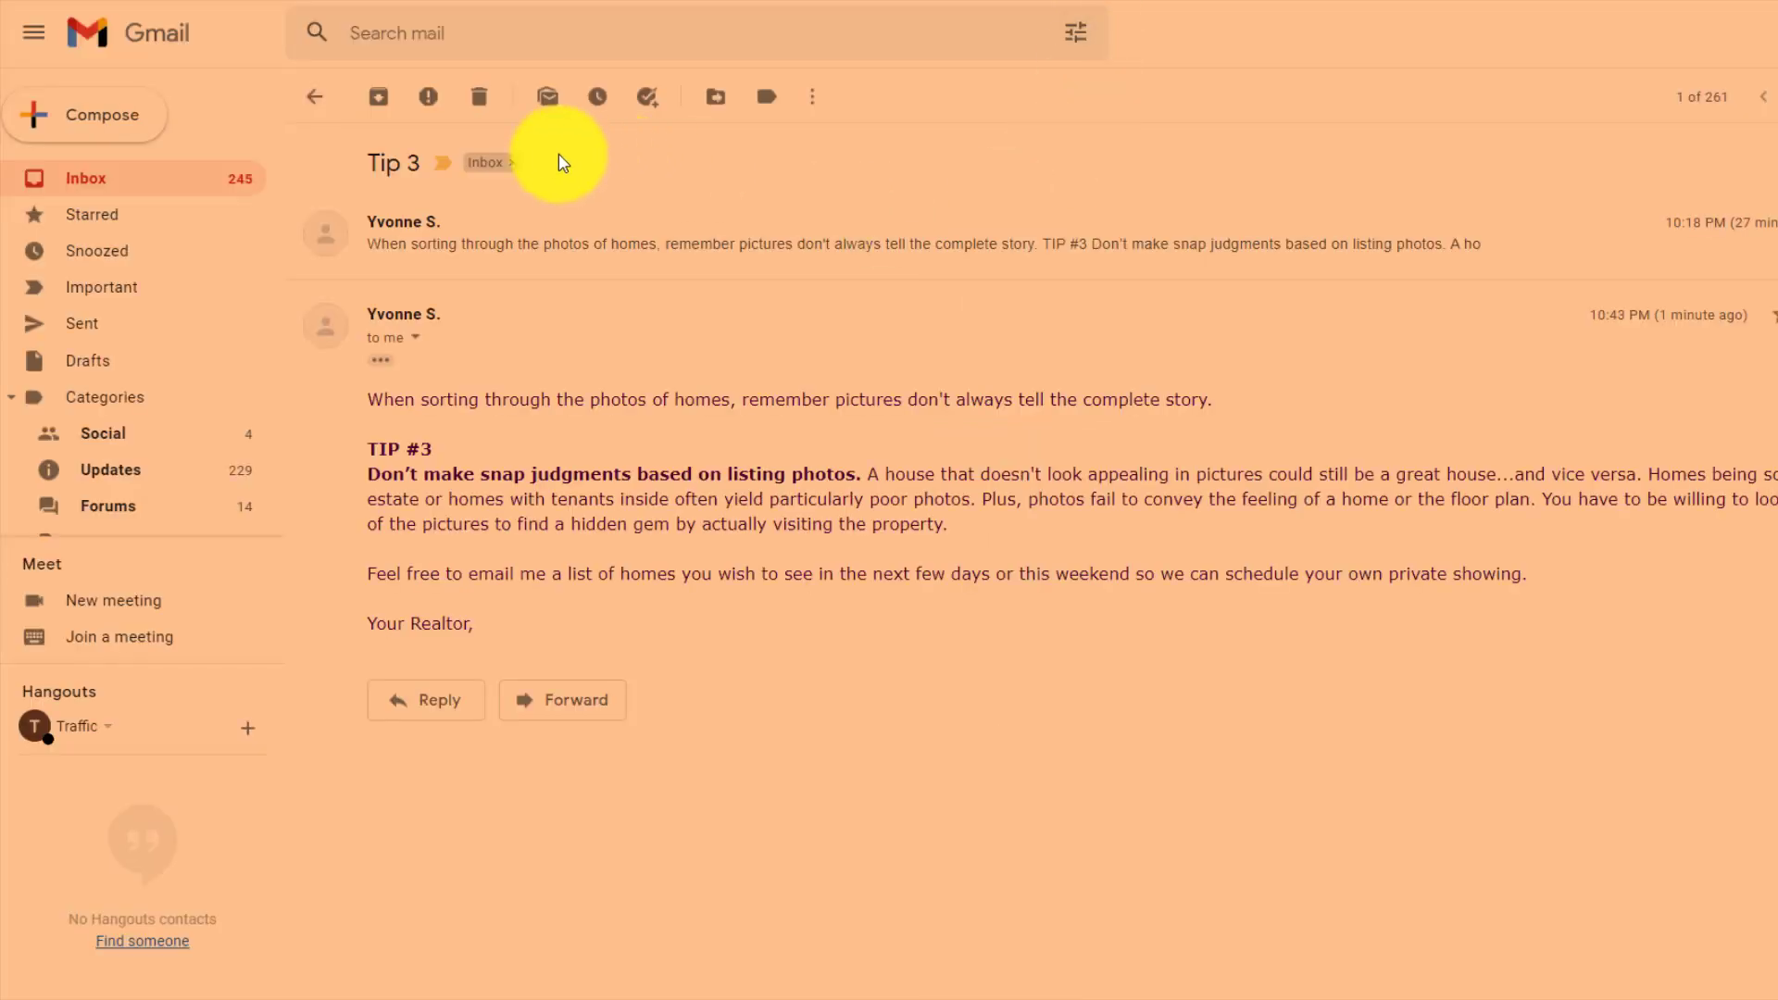
left_click(313, 96)
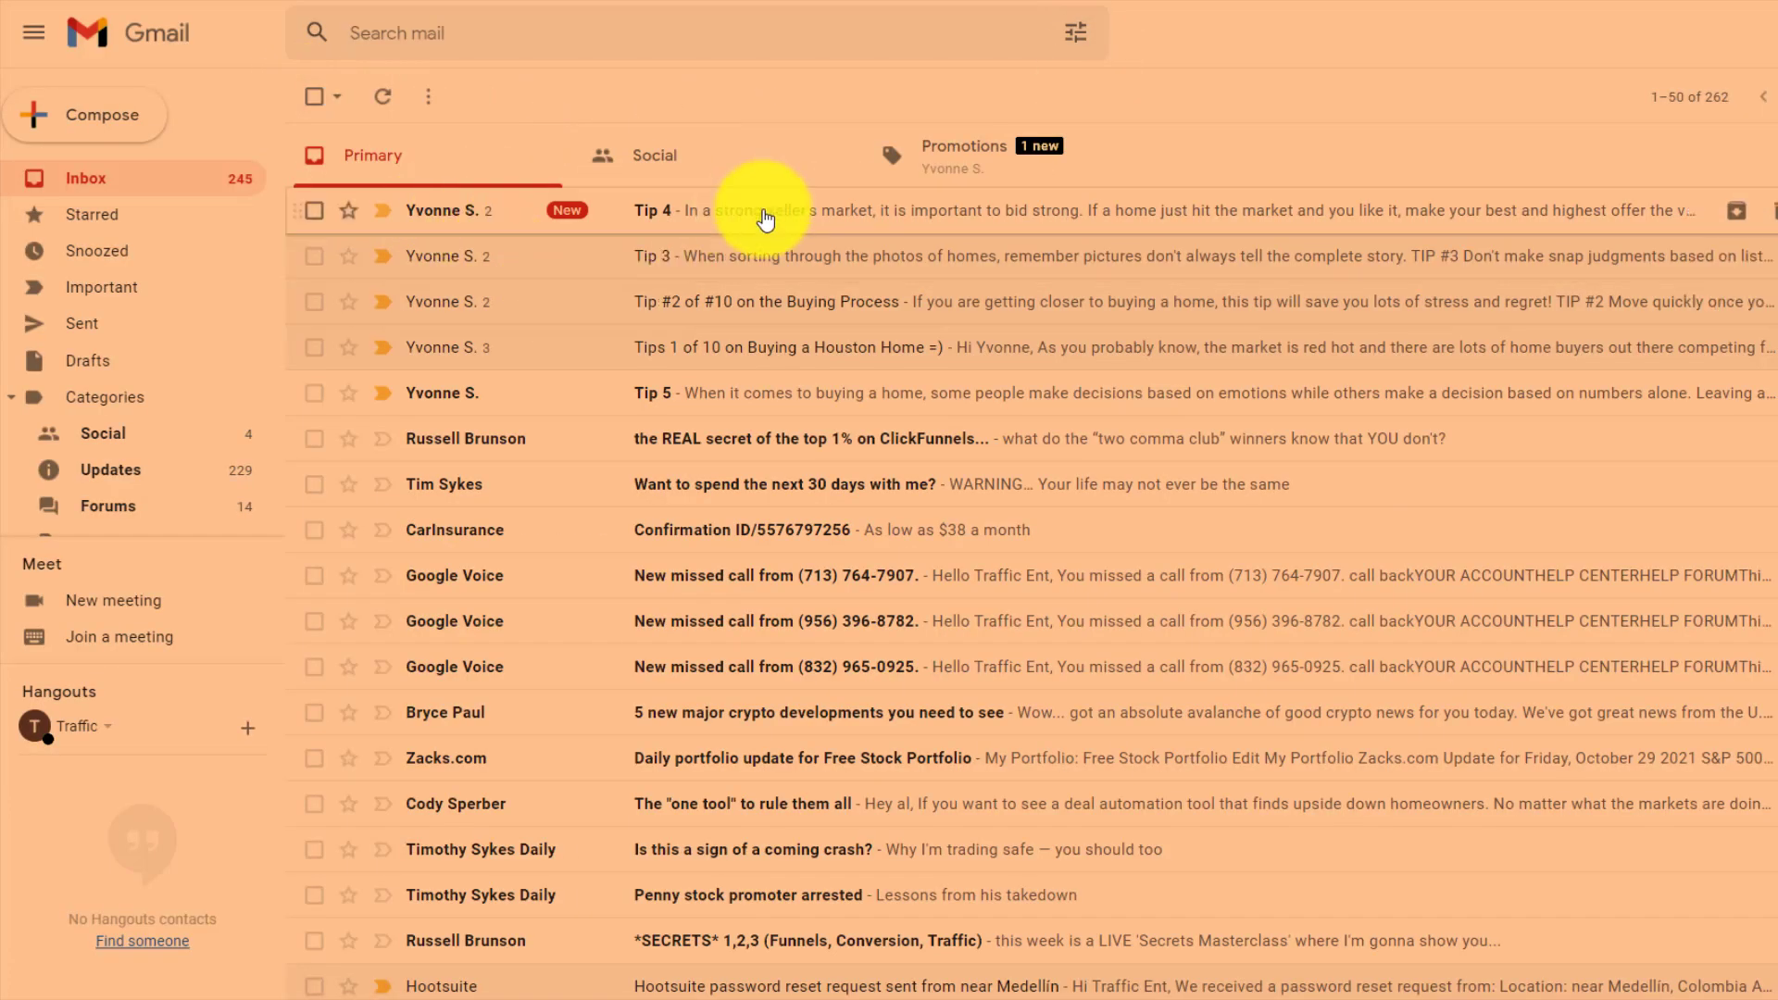
left_click(764, 219)
left_click(381, 361)
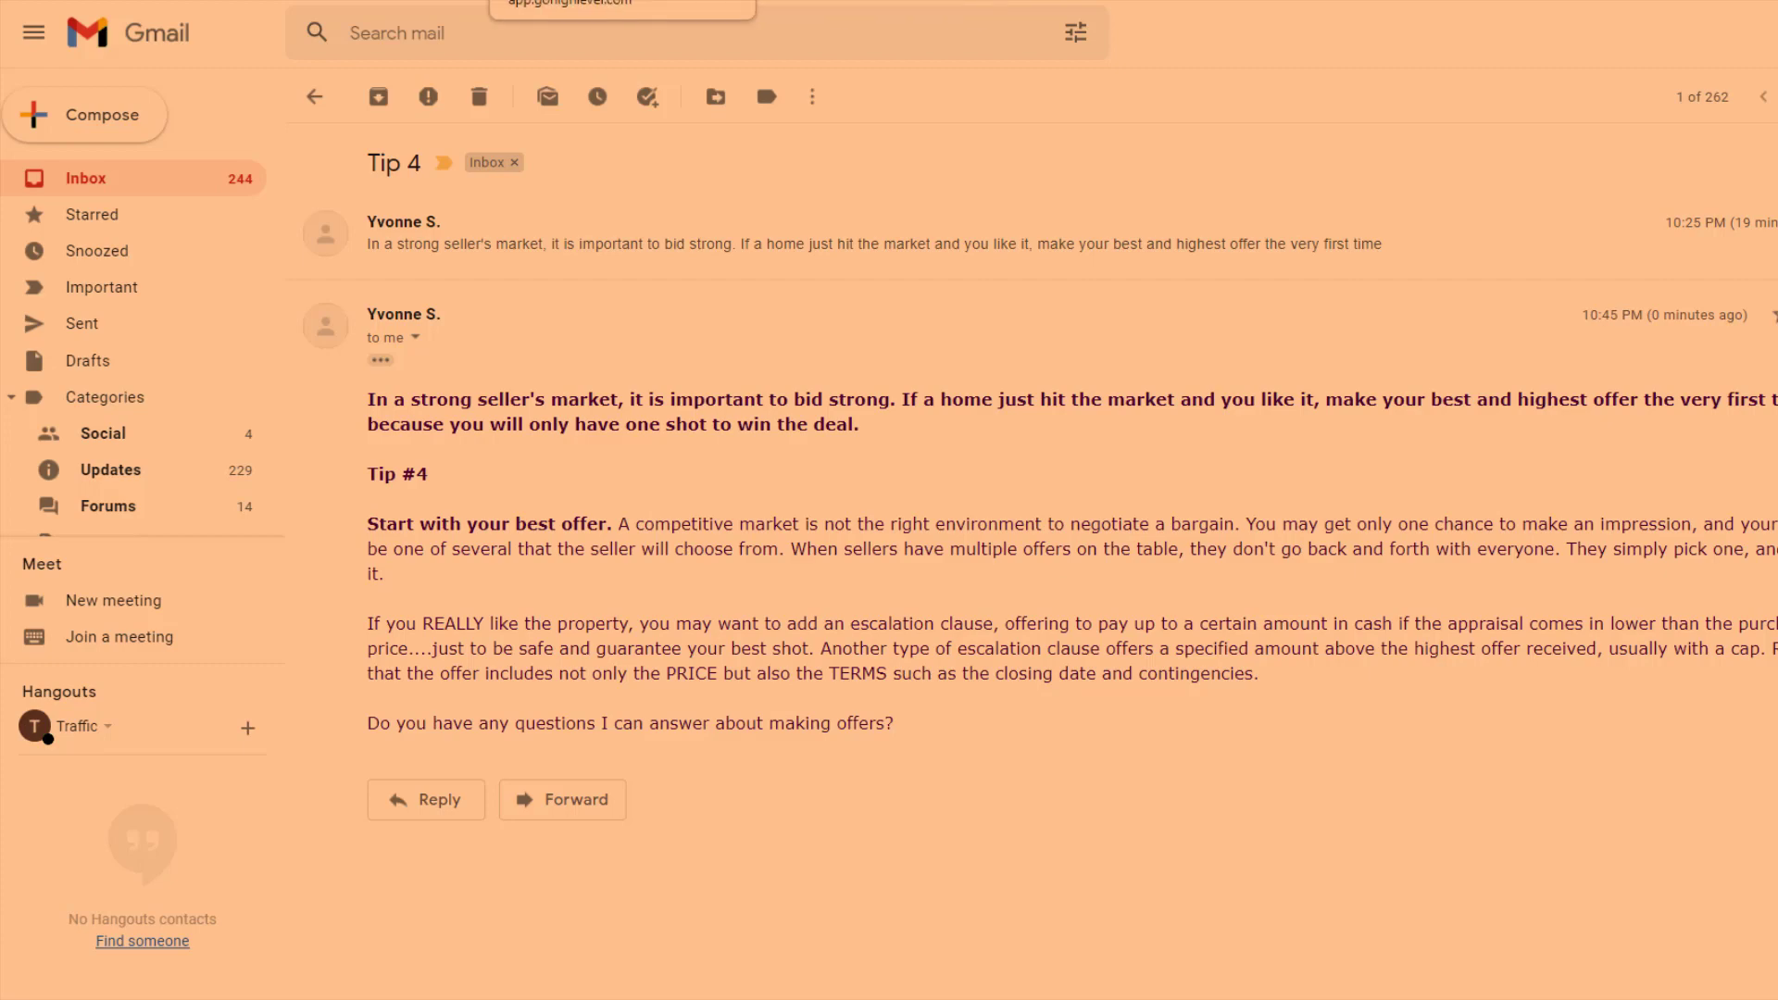
key("ctrl+Tab")
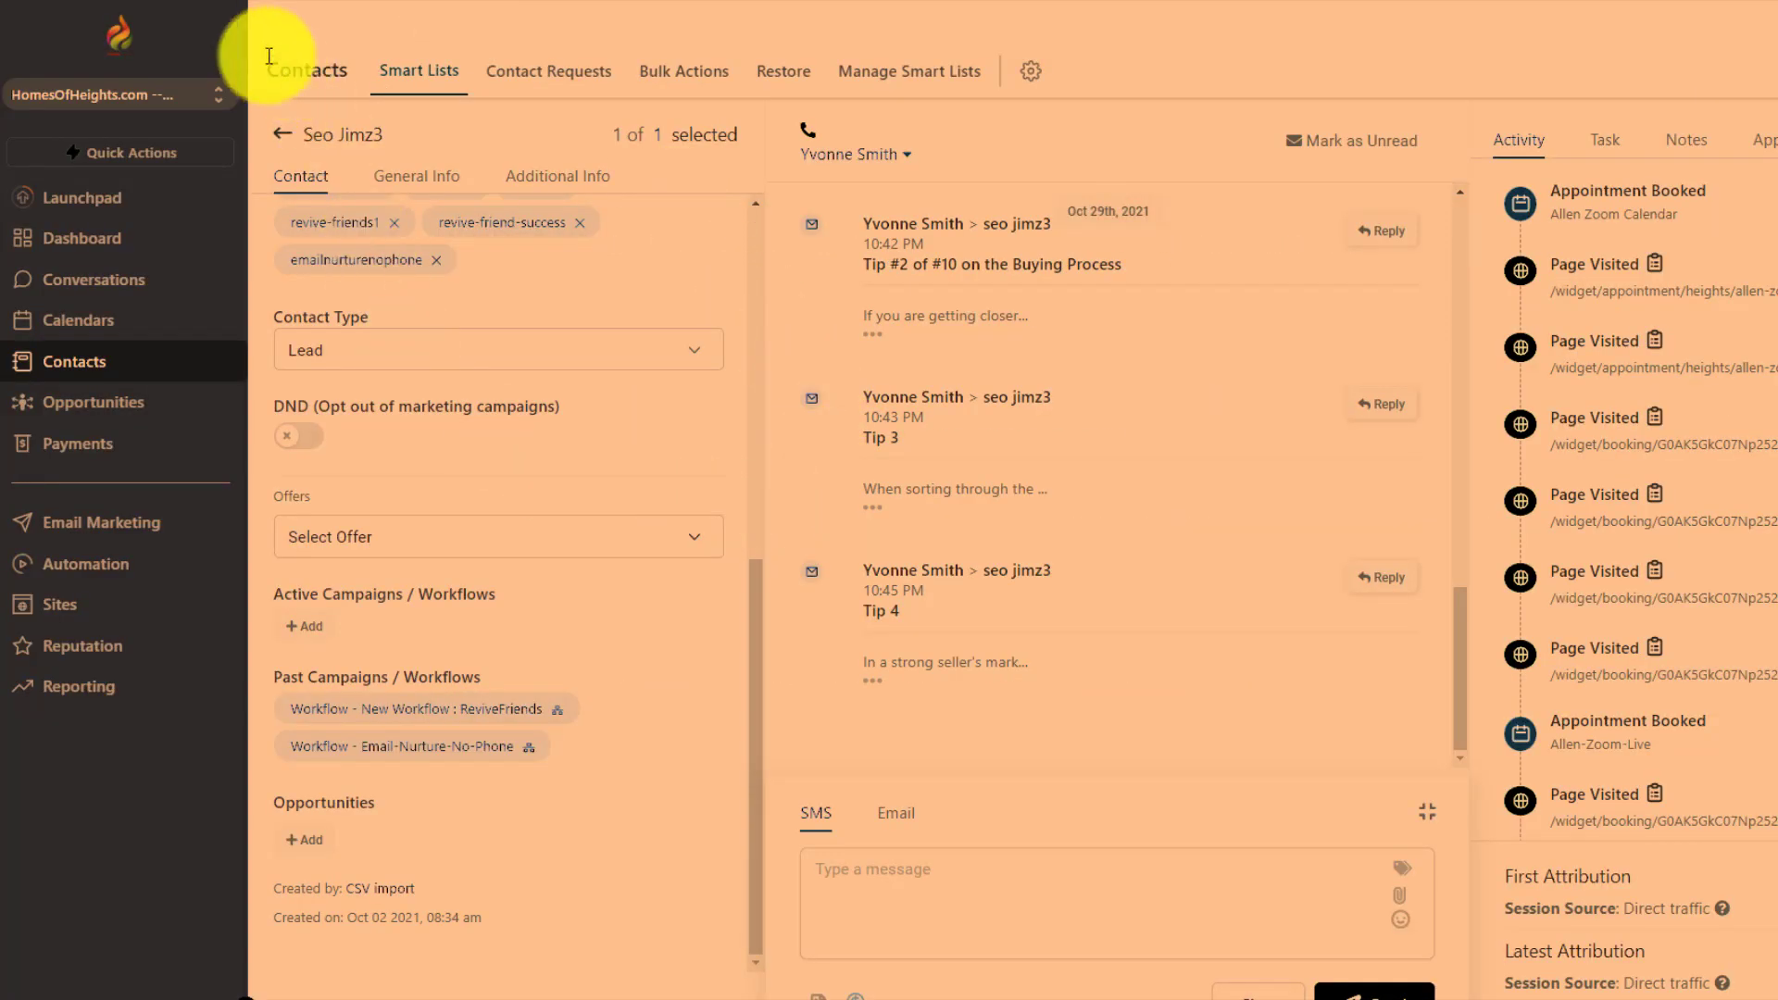
Step: Look through the message templates in Email Marketing, including the revive emails and the home-buying tips
left_click(131, 521)
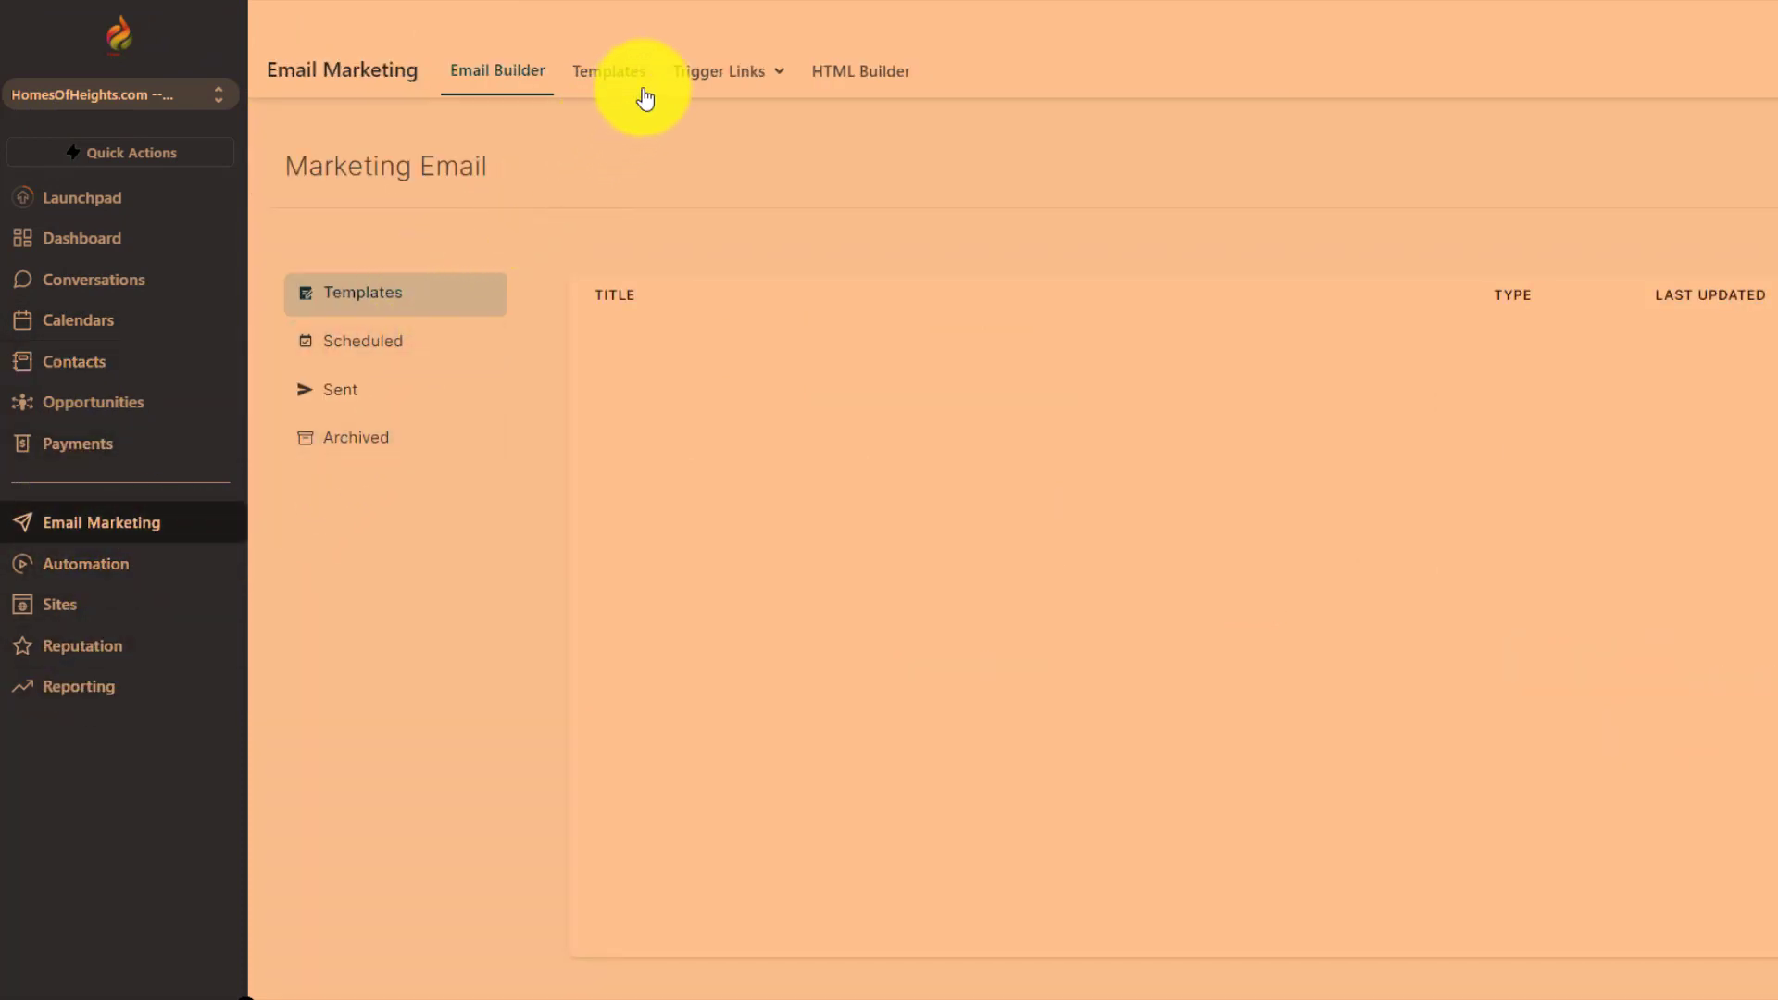
left_click(588, 79)
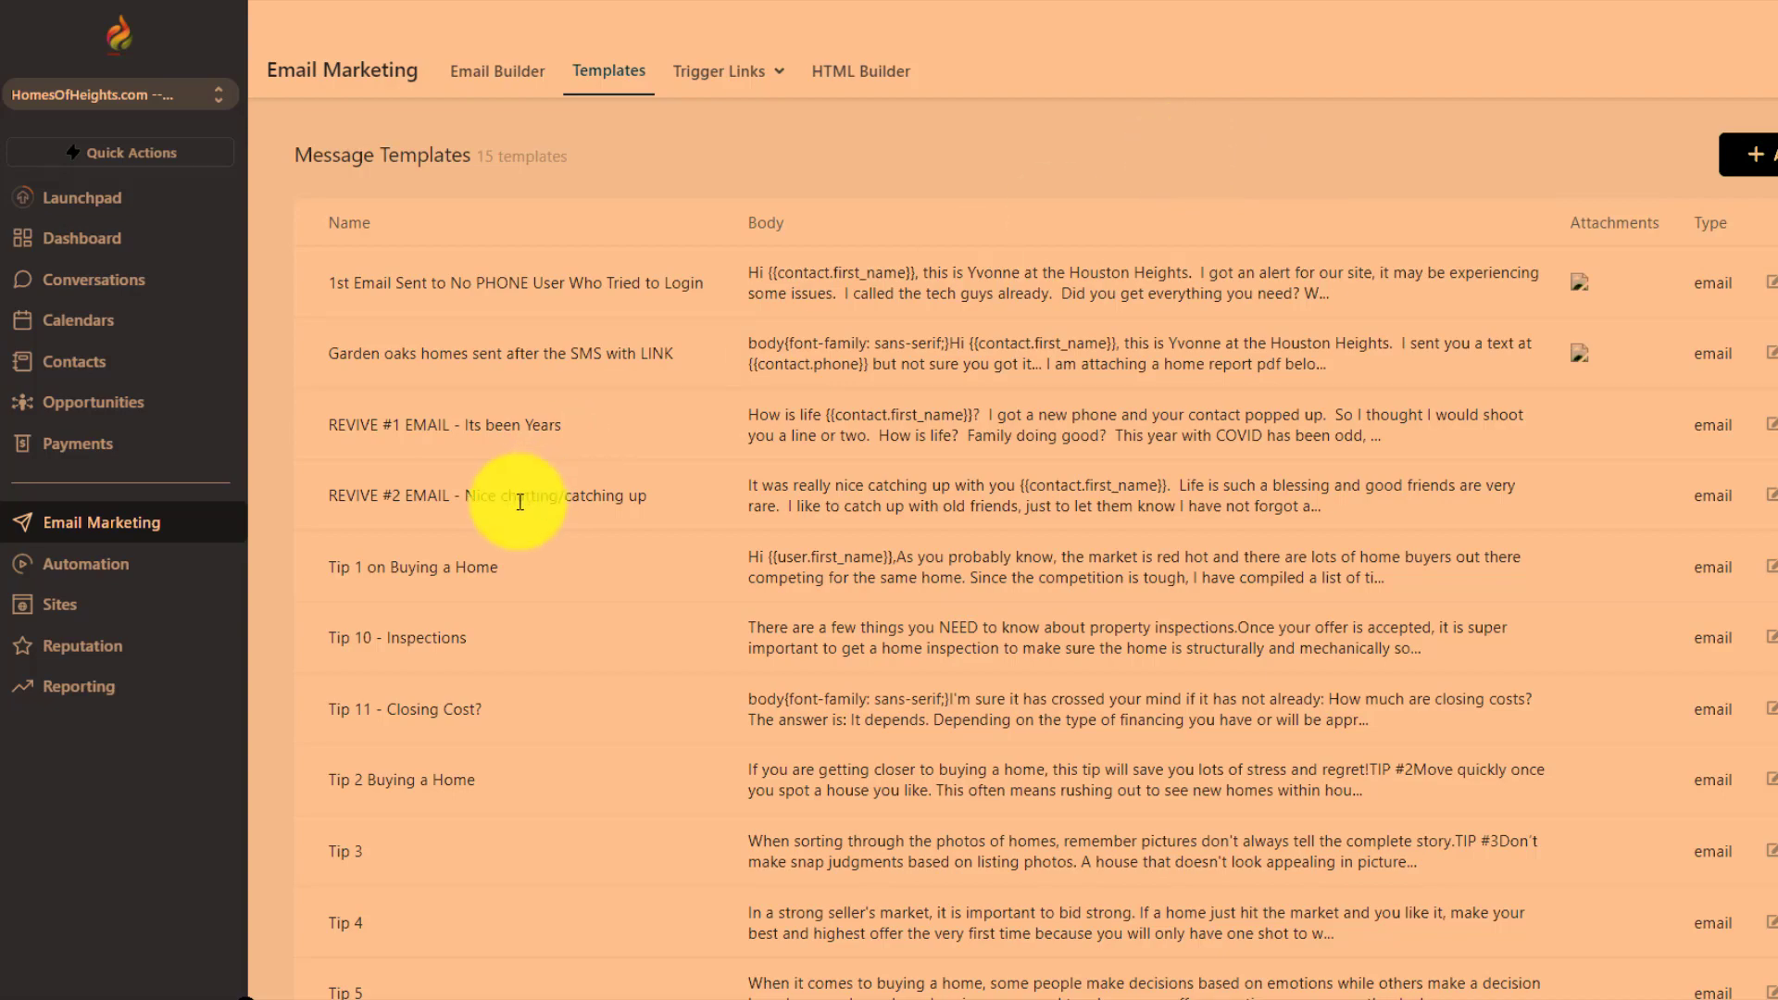
scroll(802, 408, "down", 3)
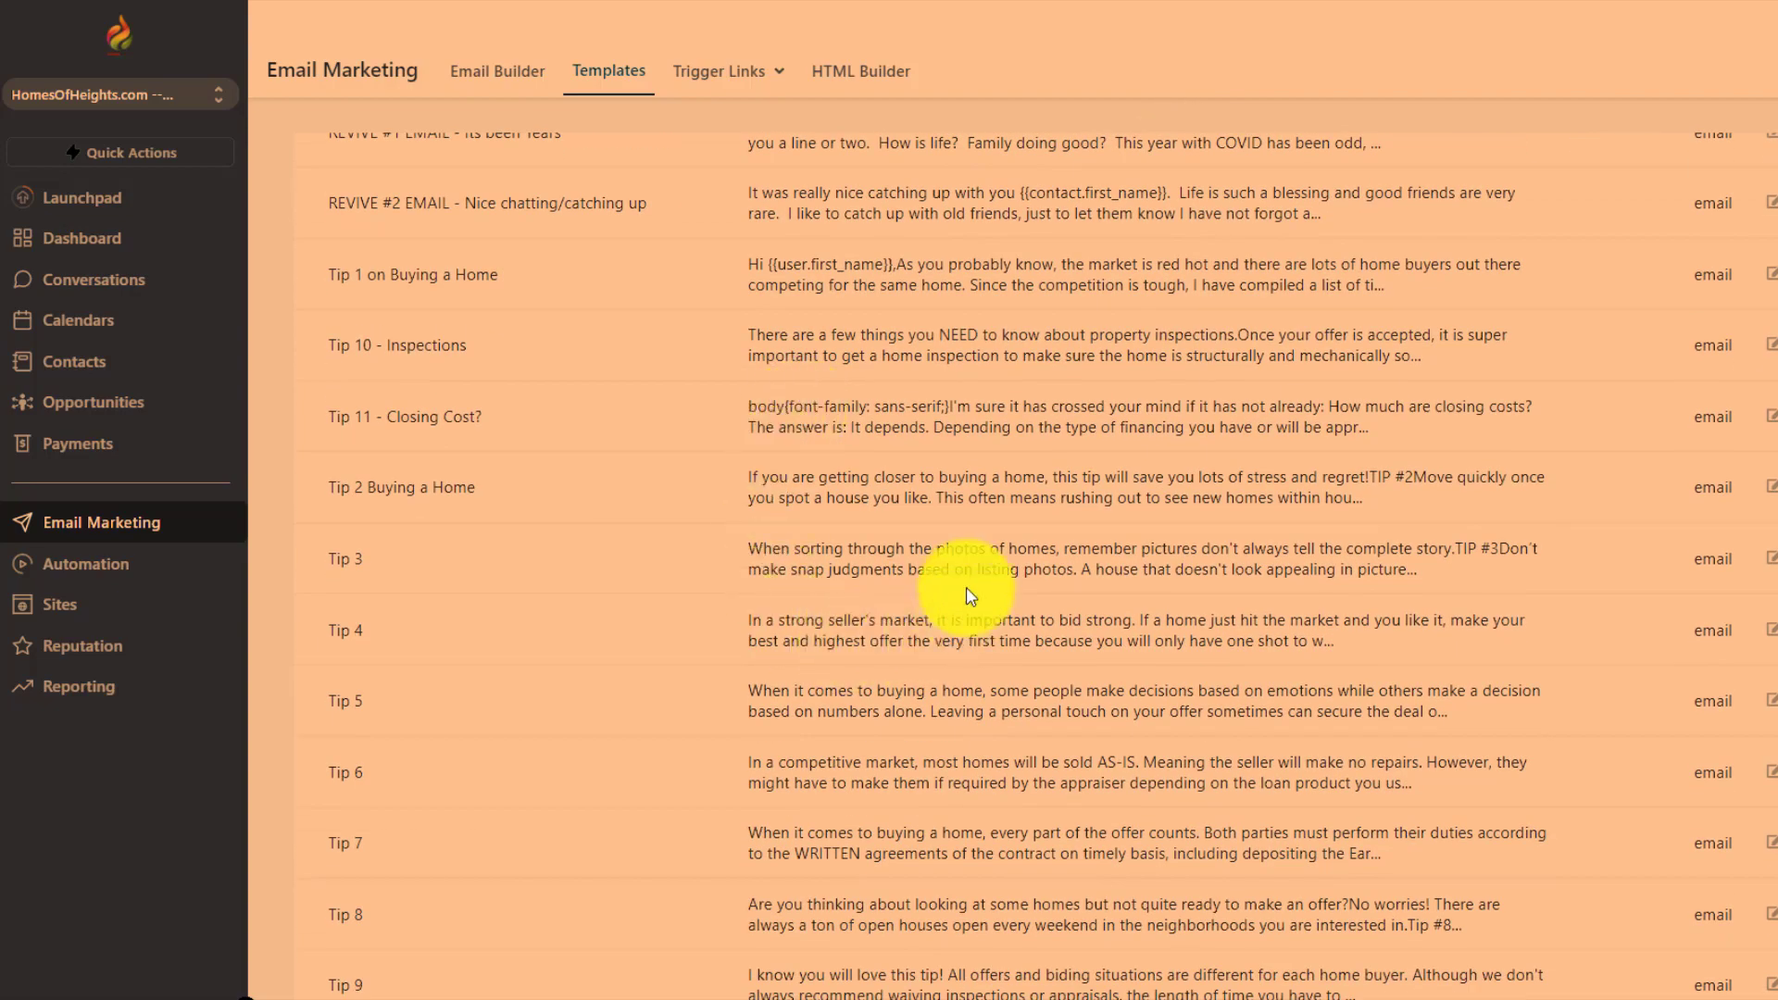
scroll(958, 547, "up", 3)
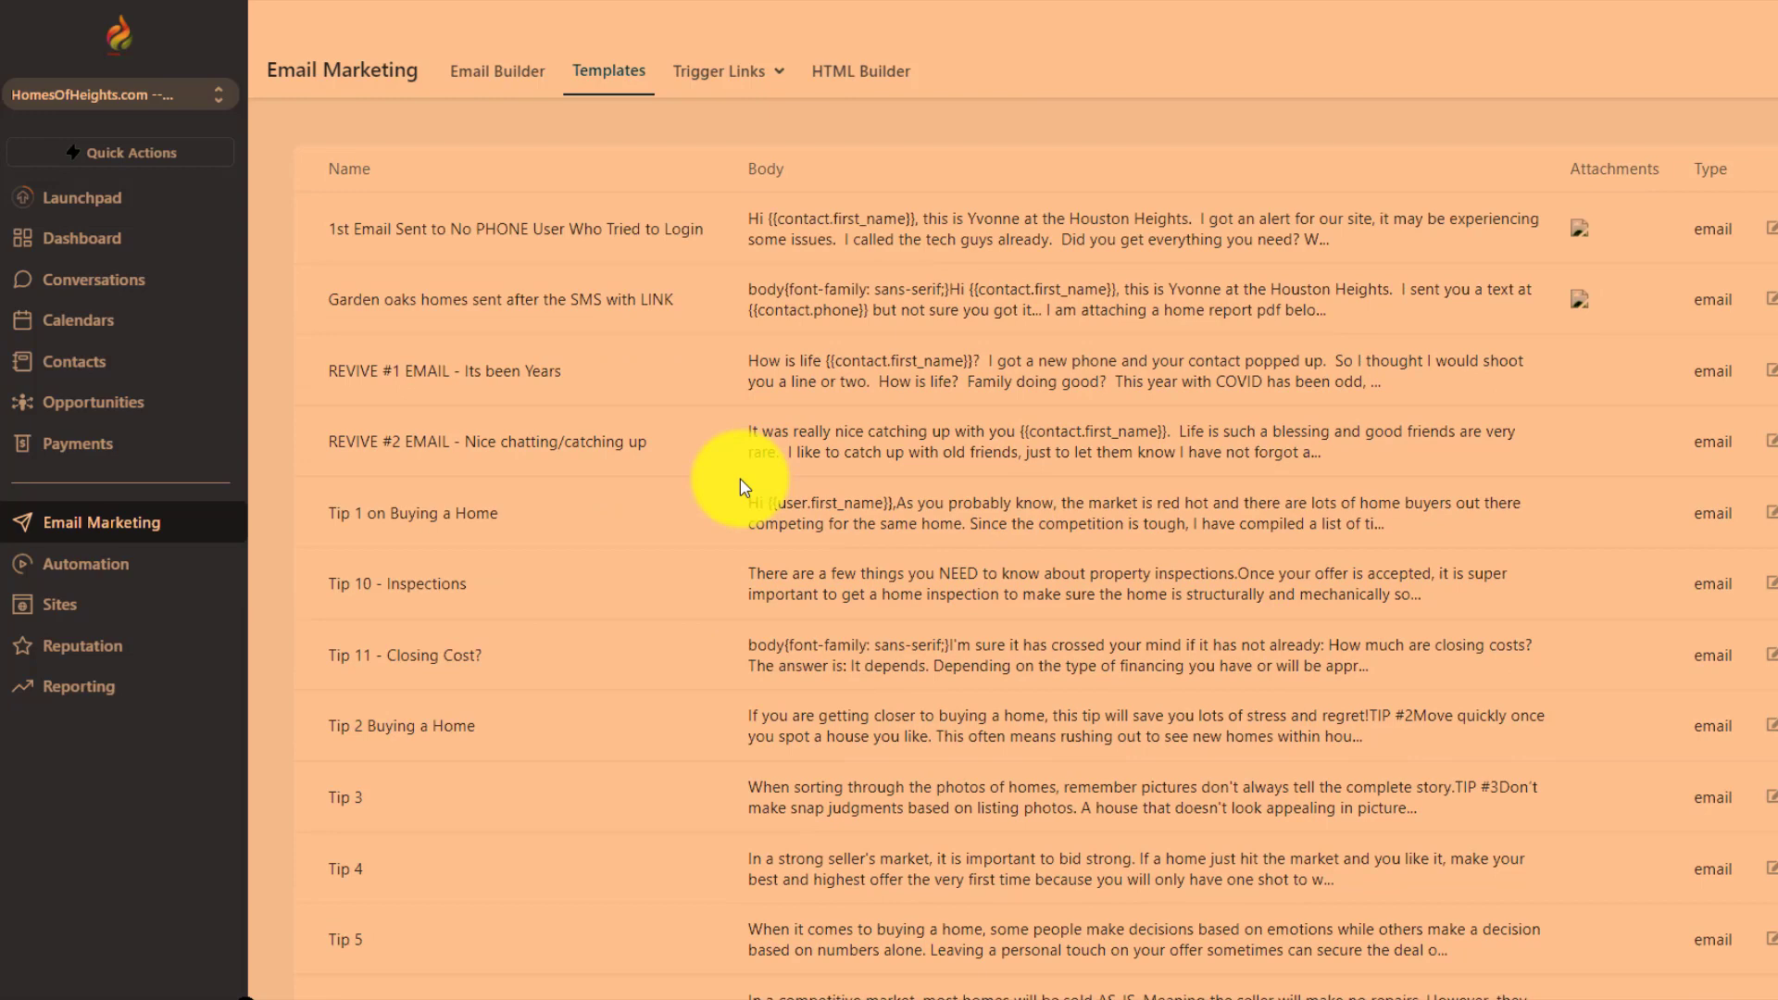
scroll(737, 484, "down", 3)
scroll(449, 701, "up", 2)
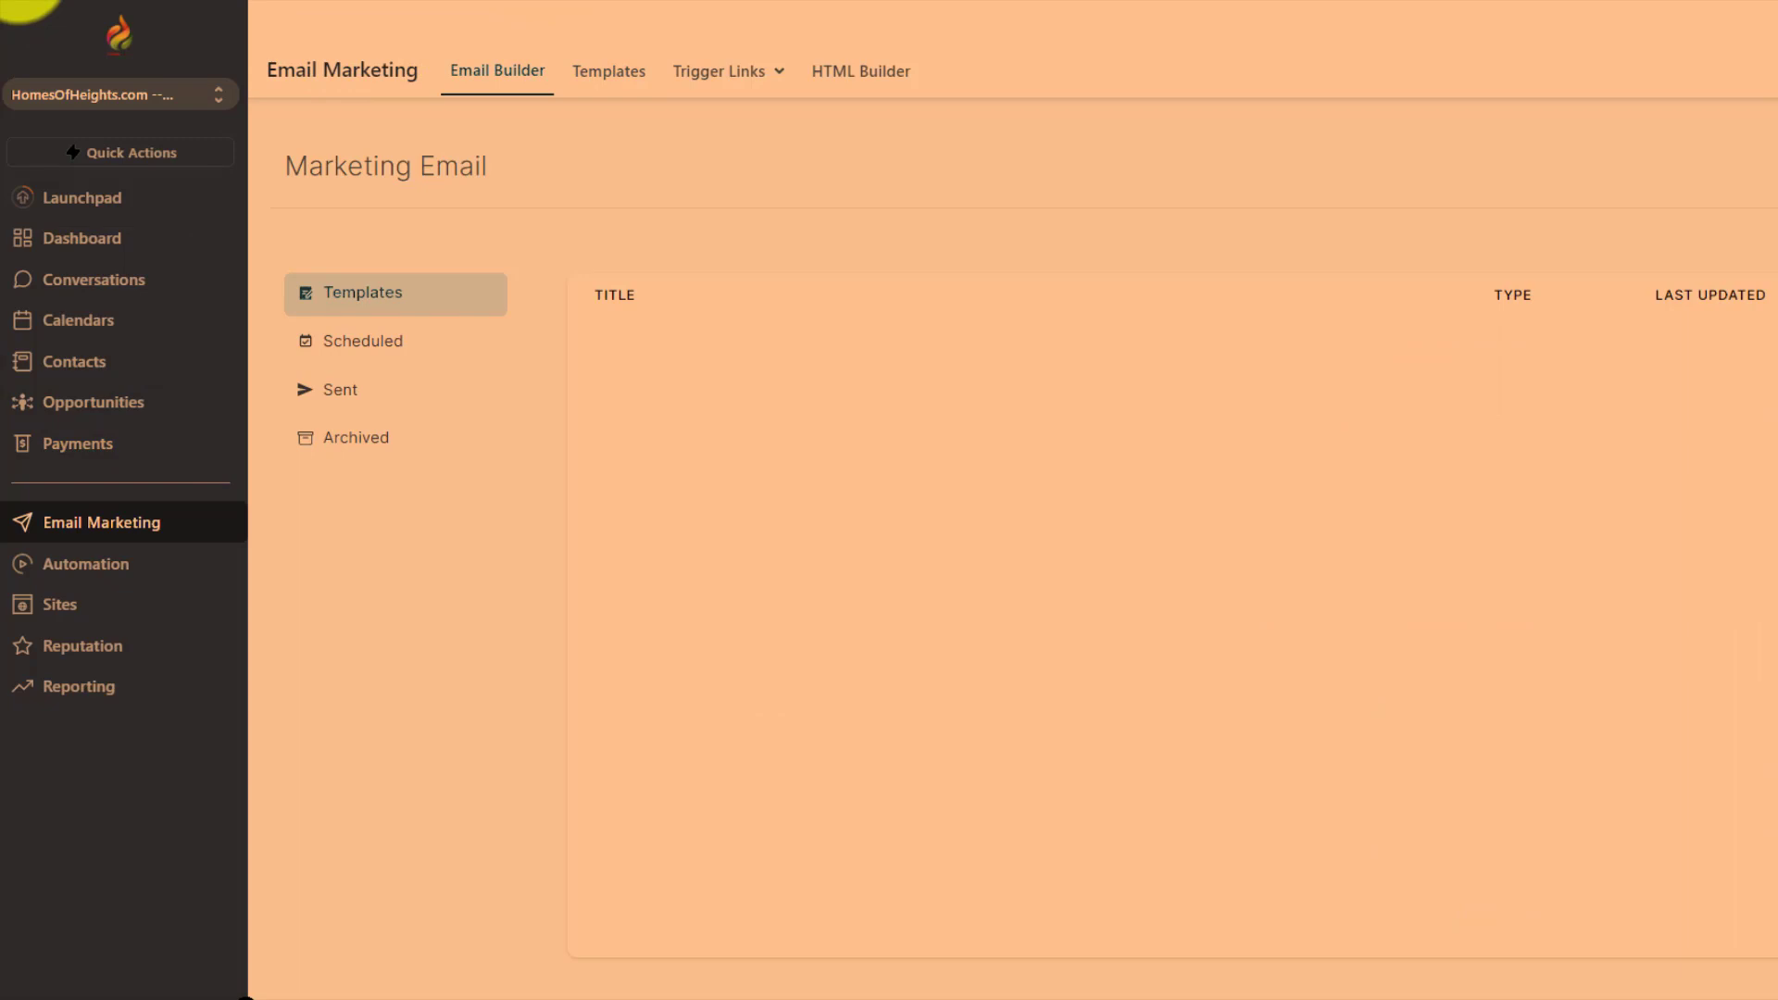
left_click(21, 2)
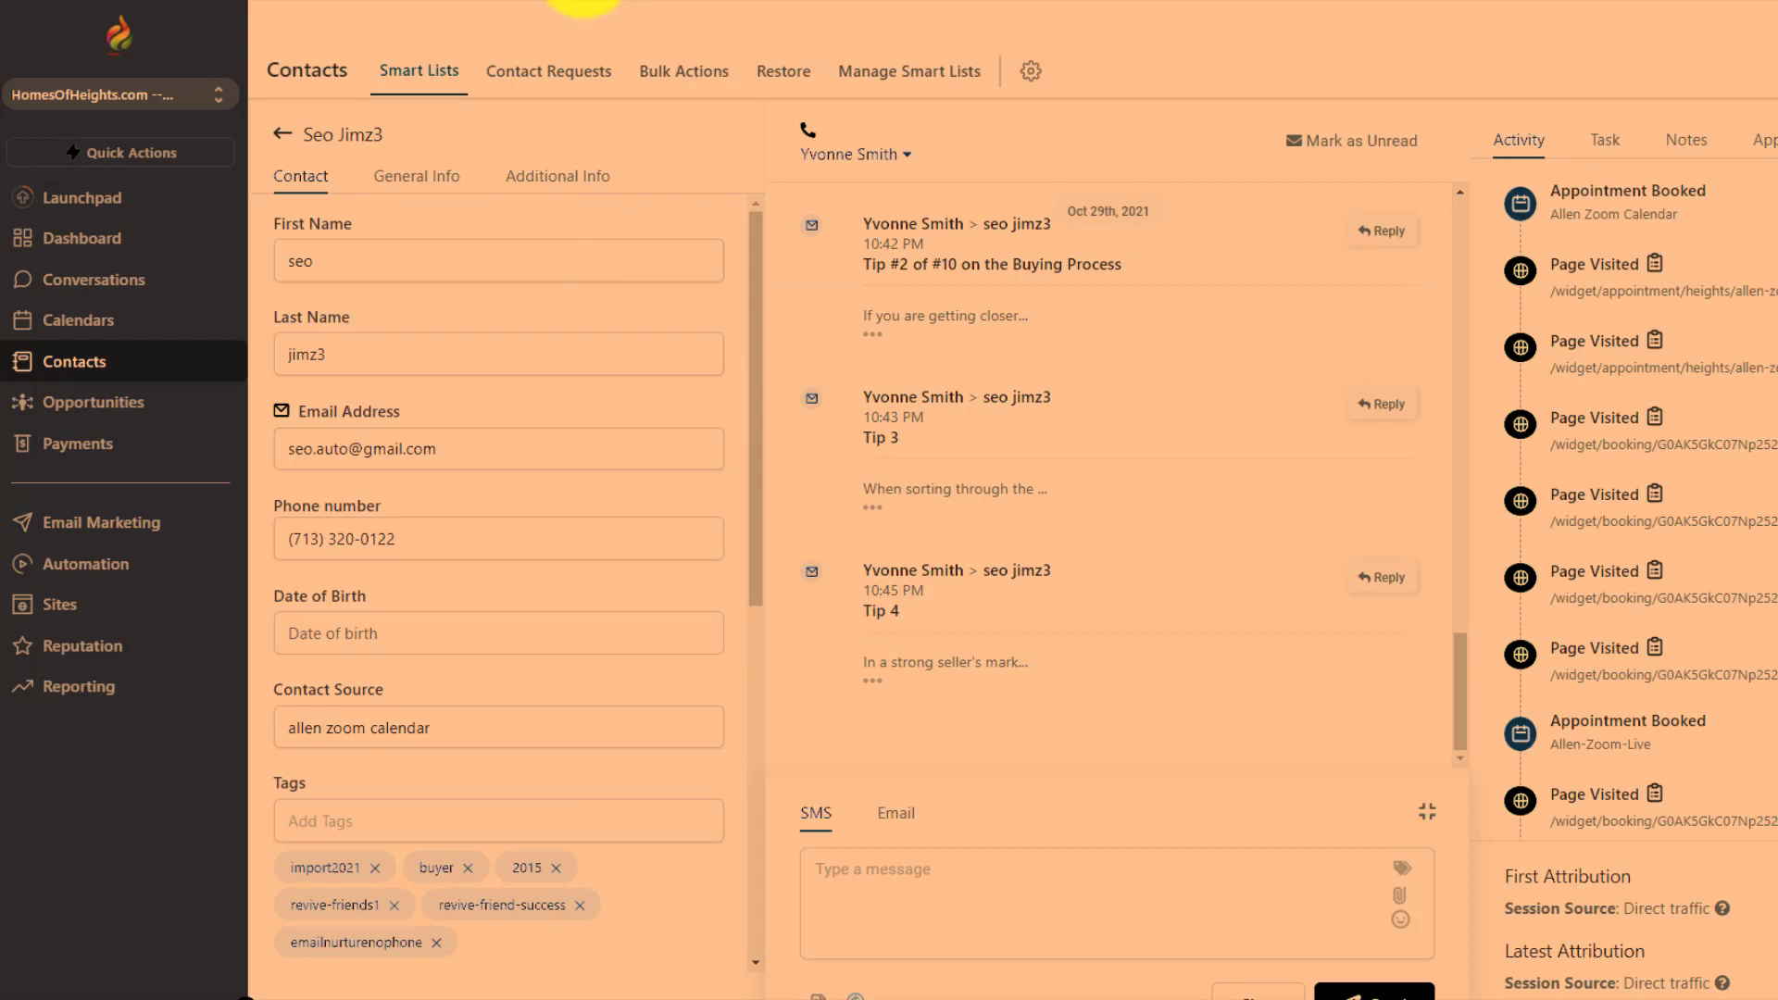
left_click(673, 2)
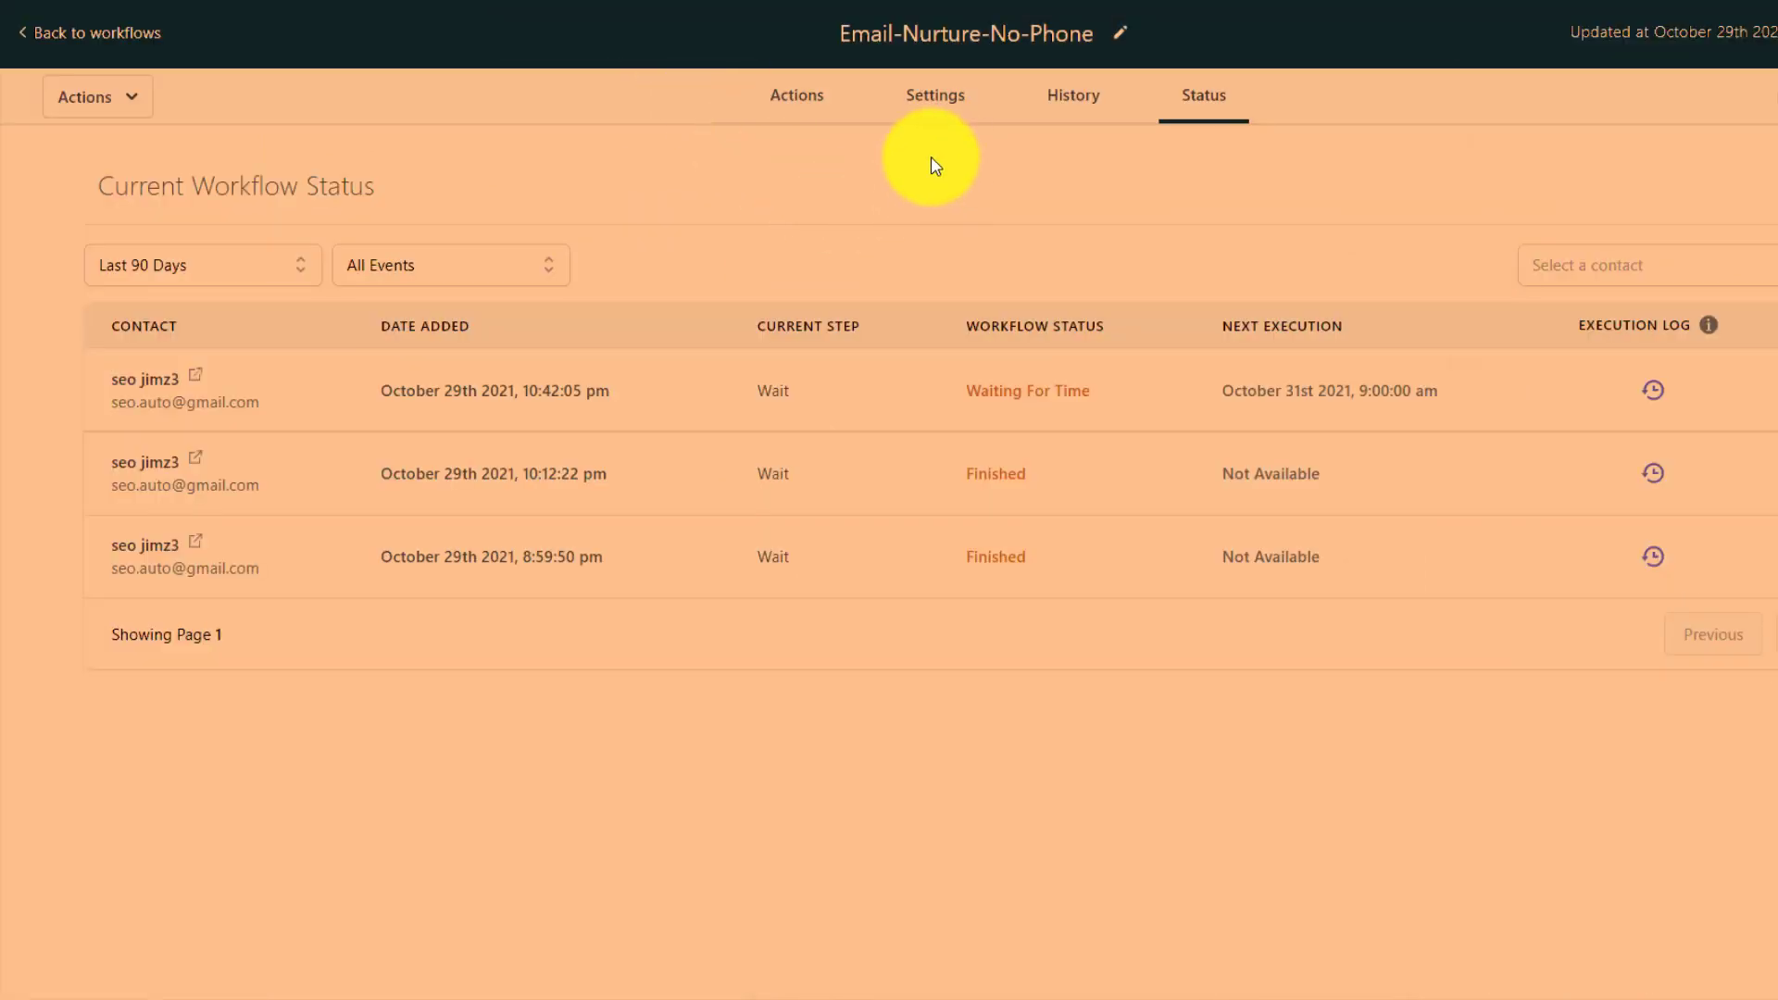
left_click(798, 106)
scroll(635, 782, "down", 15)
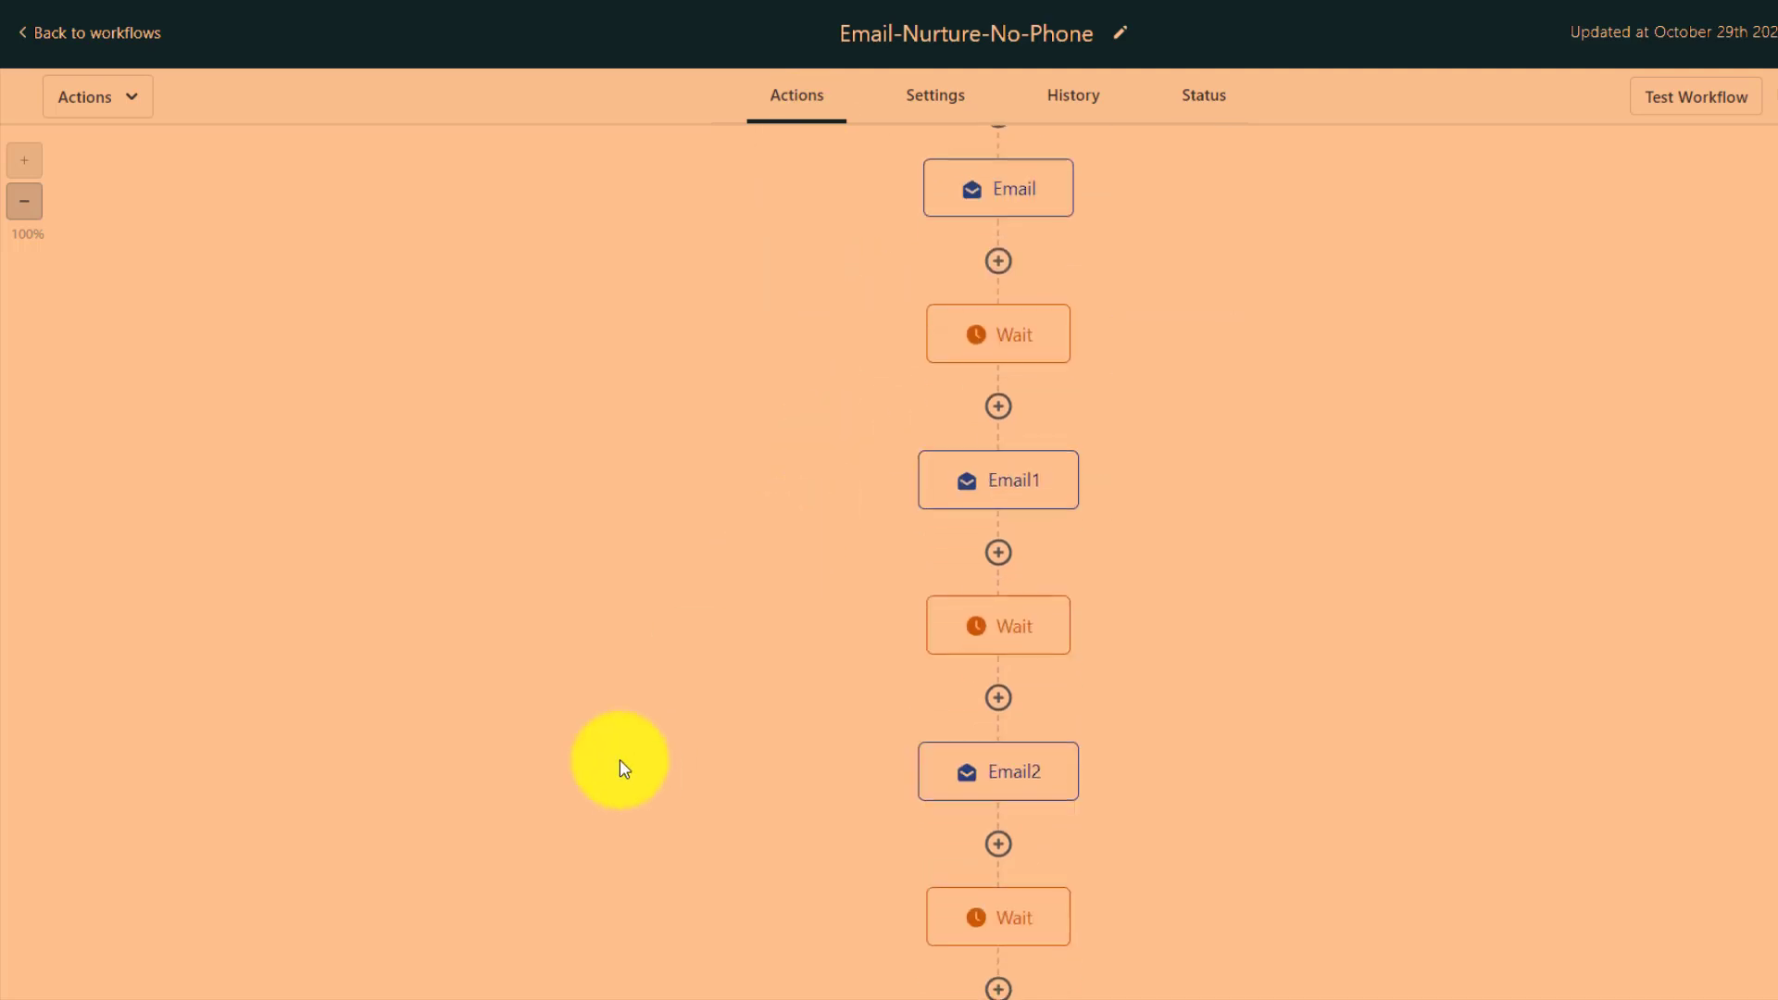
scroll(583, 727, "down", 10)
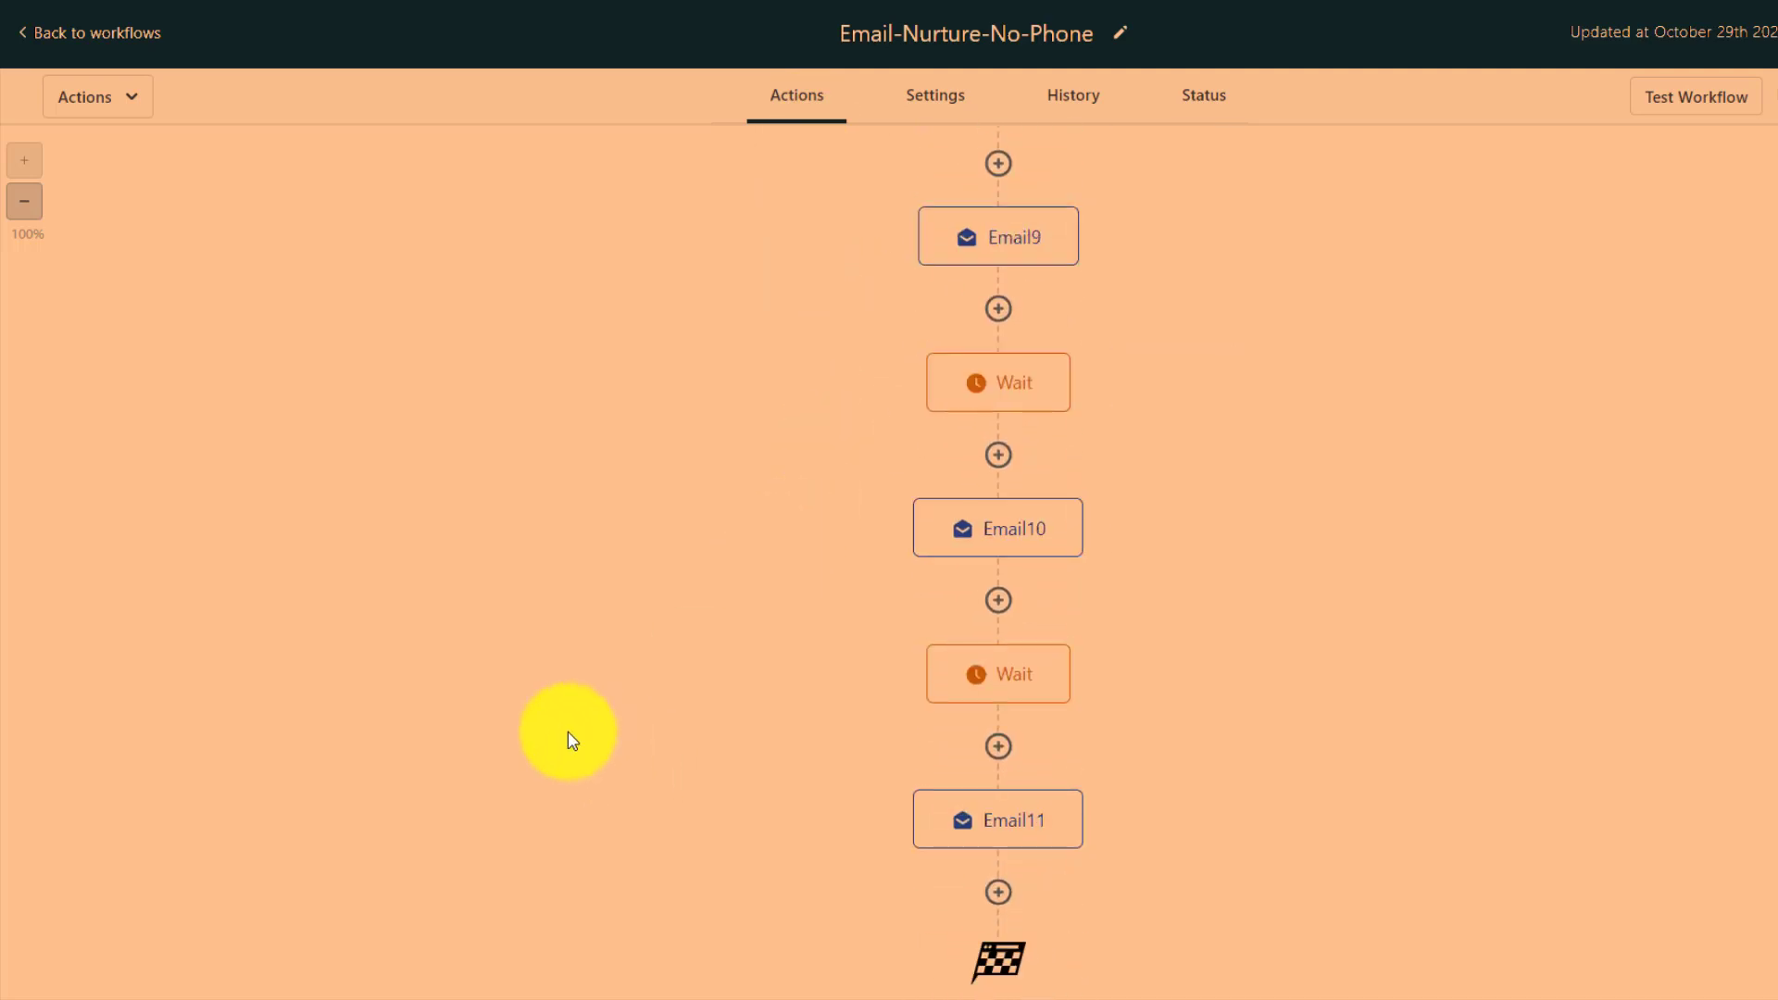
left_click(998, 891)
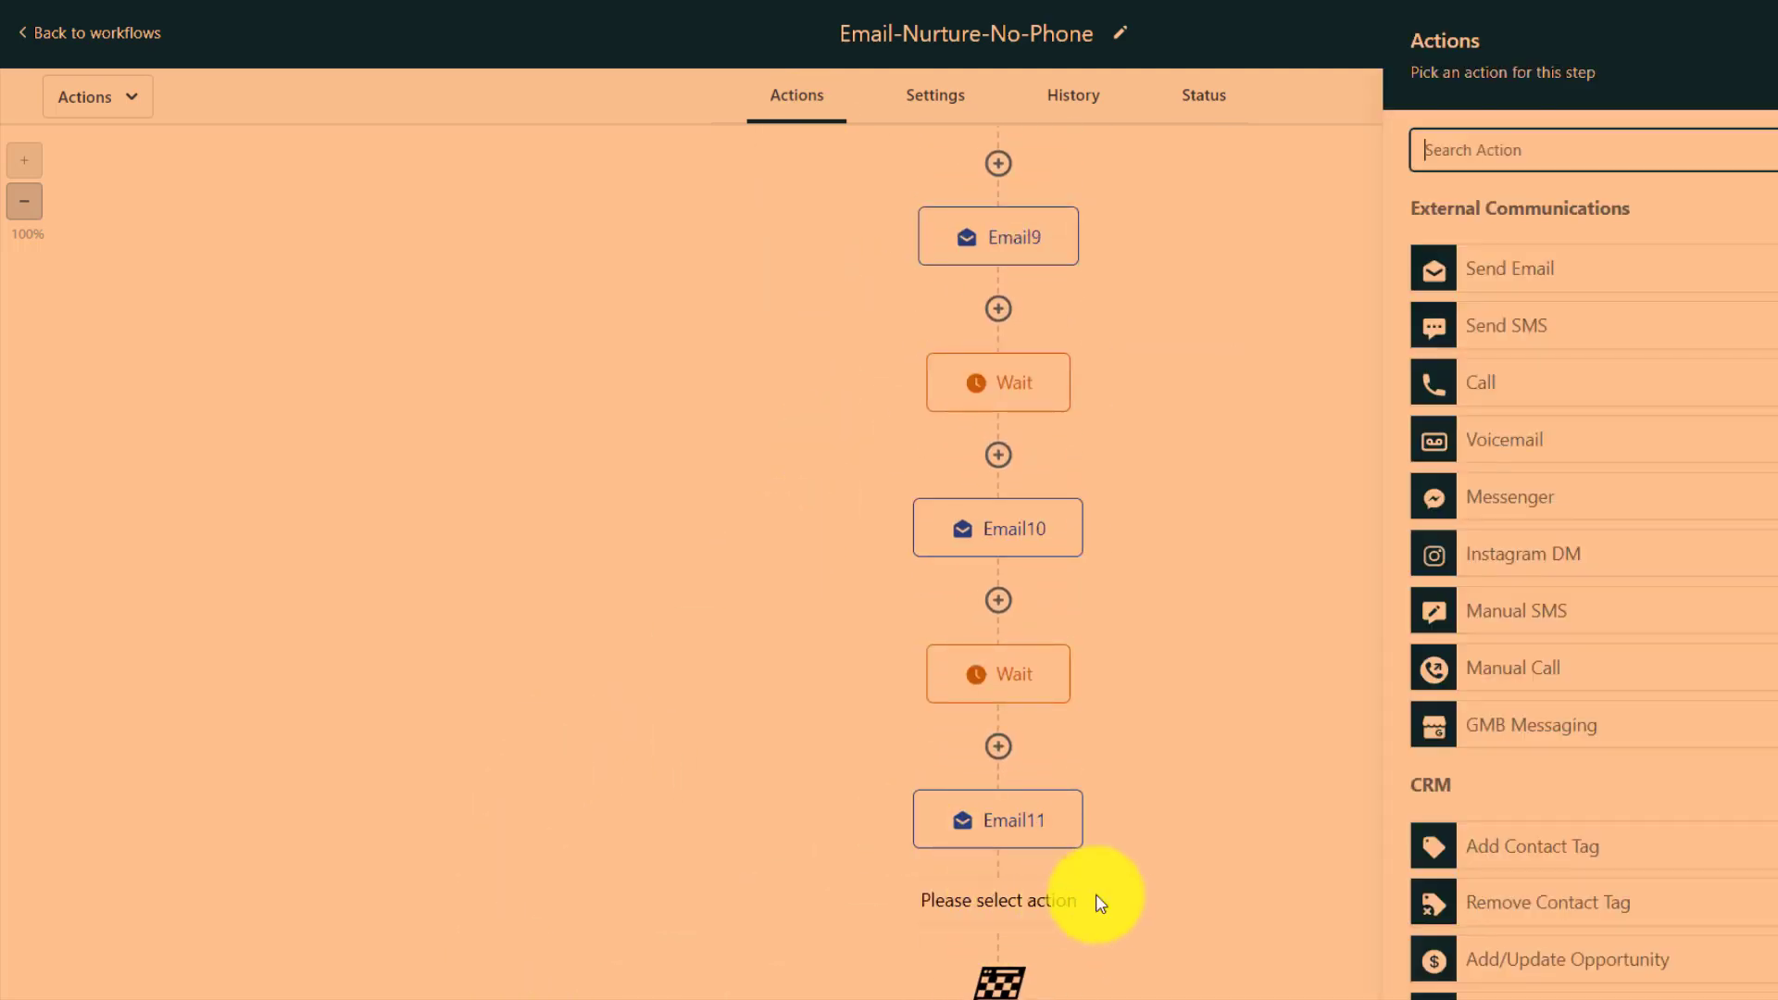
left_click(1500, 850)
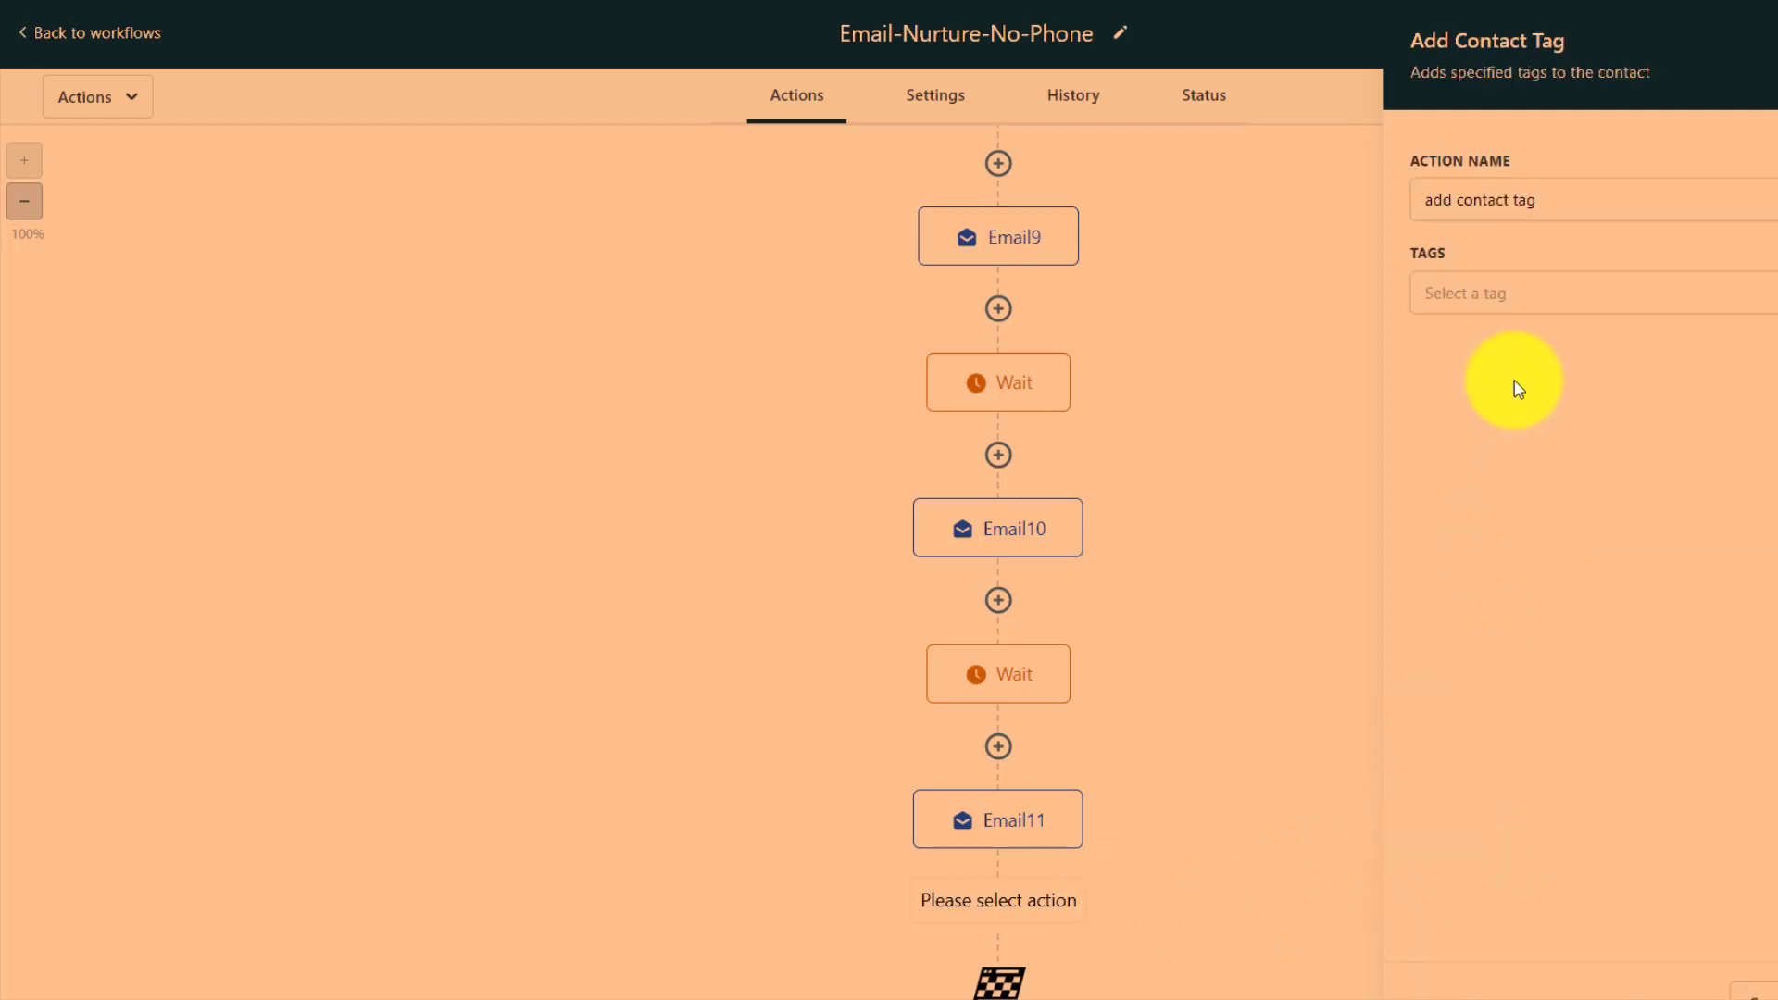
left_click(1497, 288)
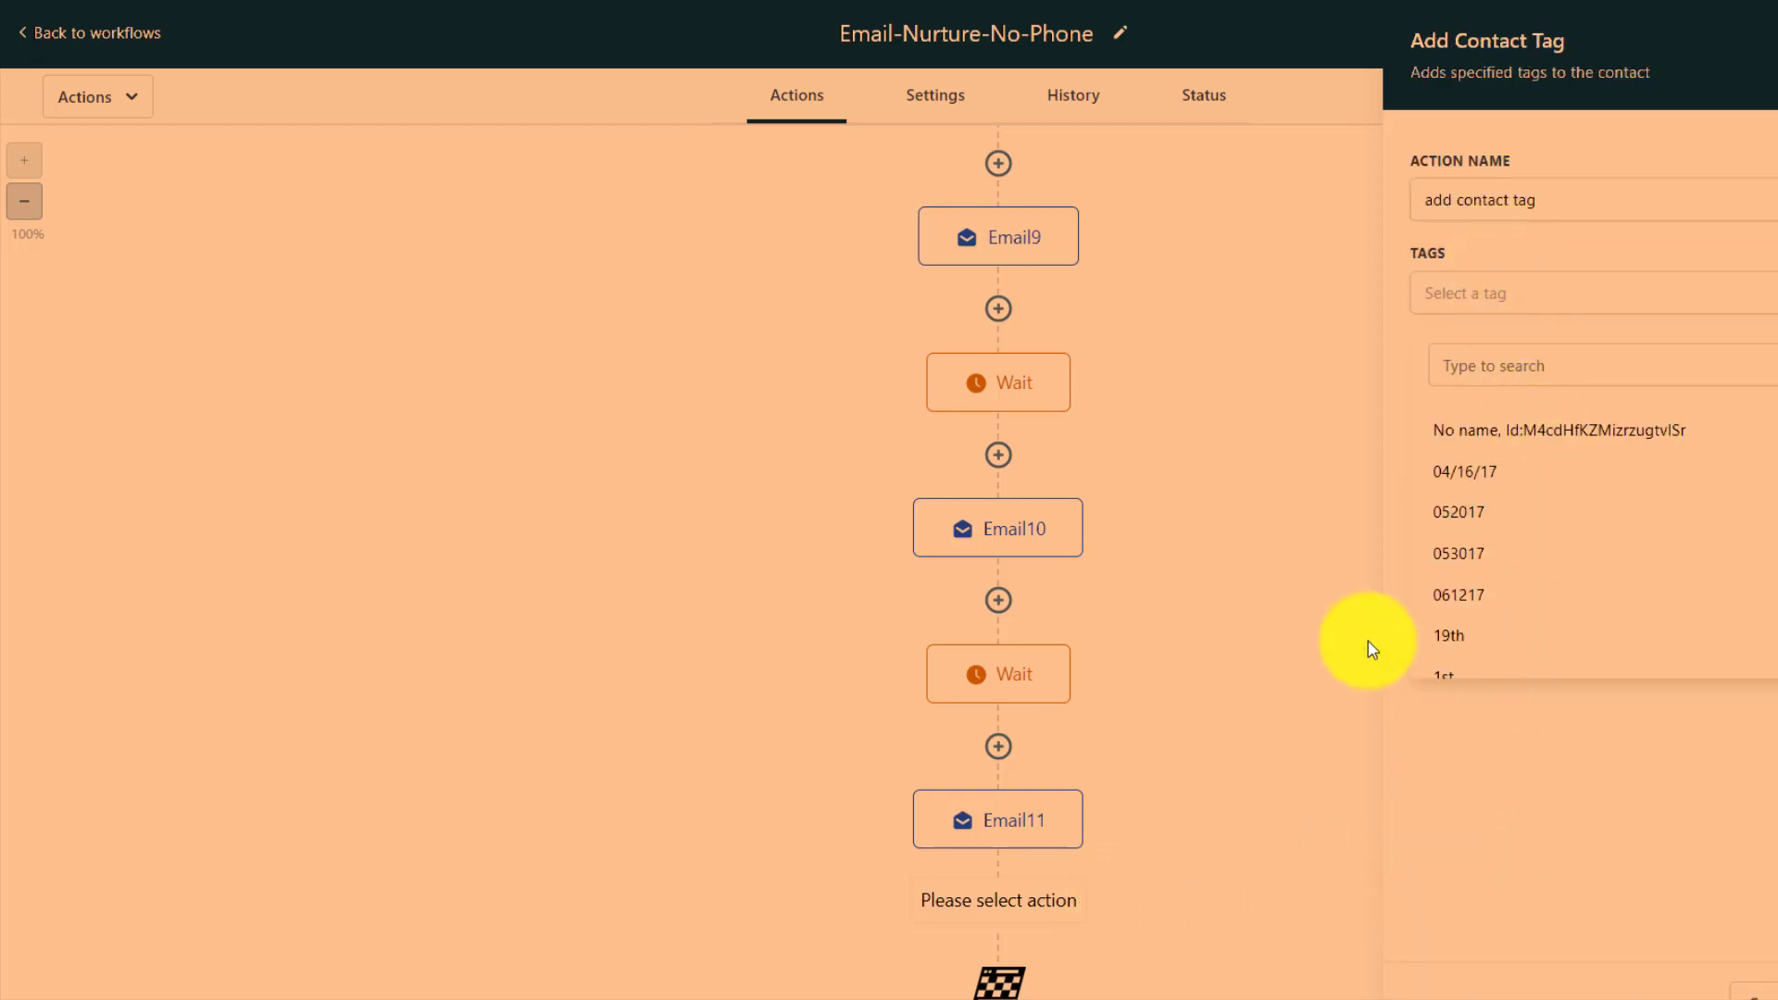
left_click(1301, 595)
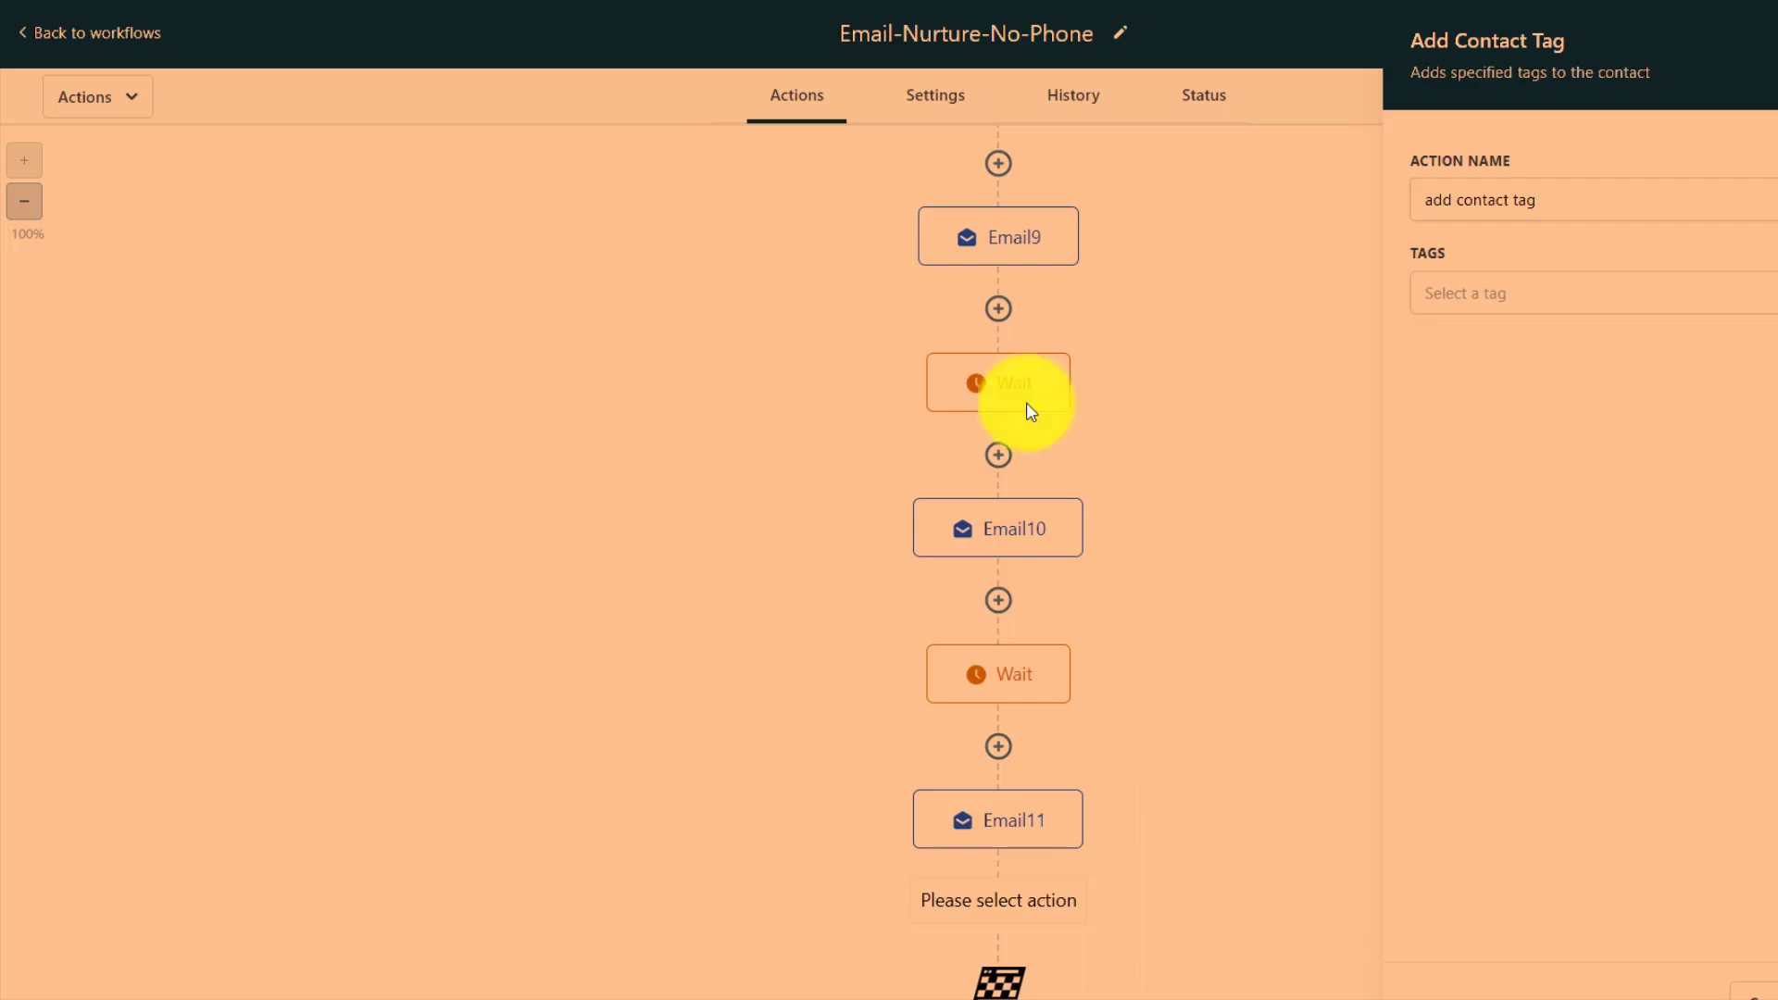
Step: Create a new tag named EmailNurture-Complete in the account's tag settings
left_click(109, 37)
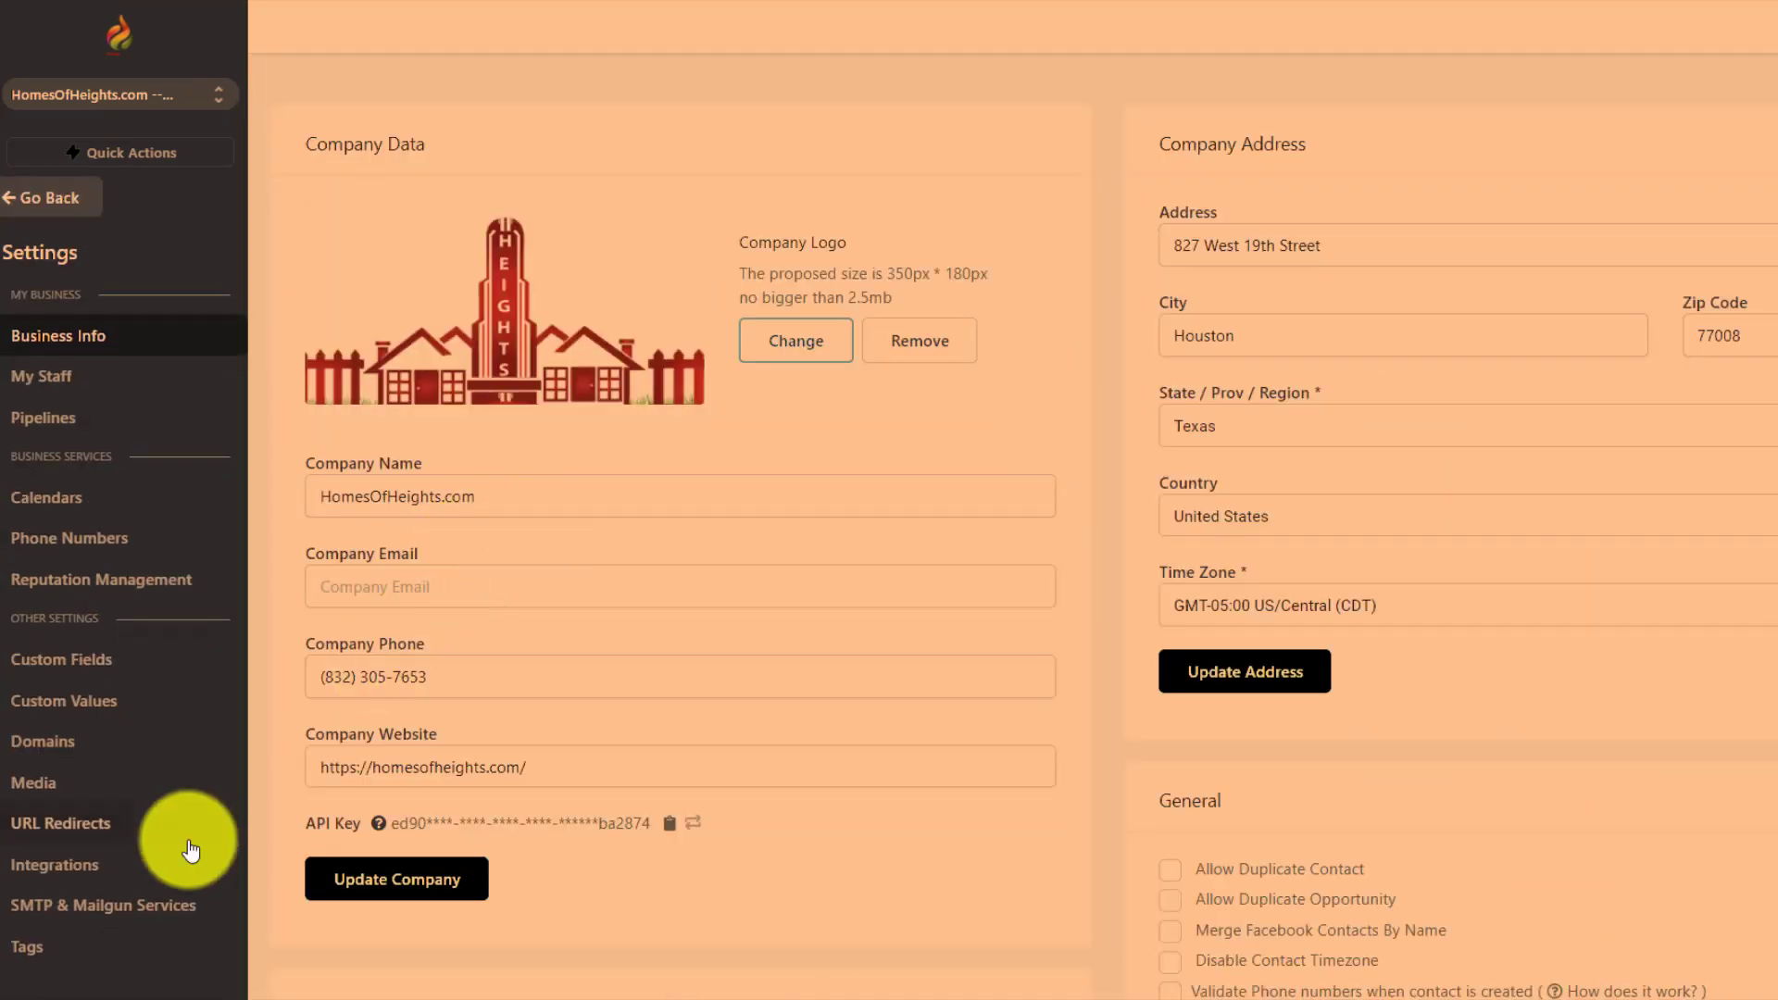
left_click(36, 948)
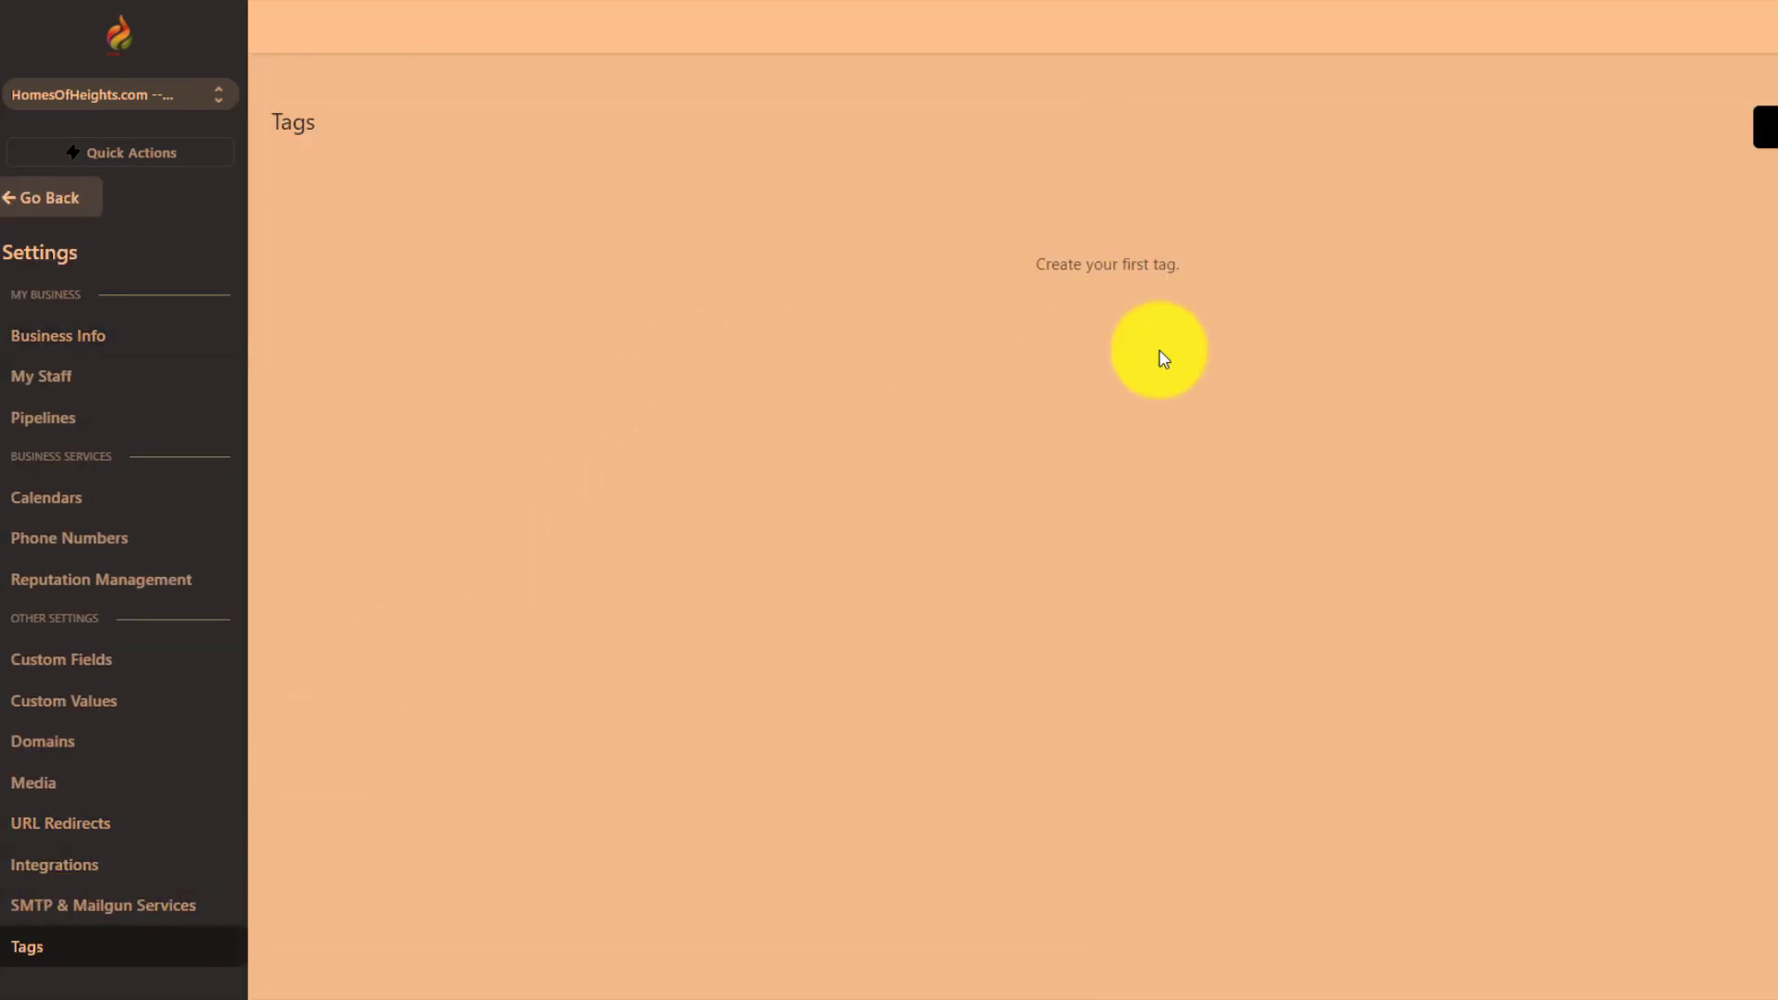
left_click(1763, 129)
left_click(1123, 184)
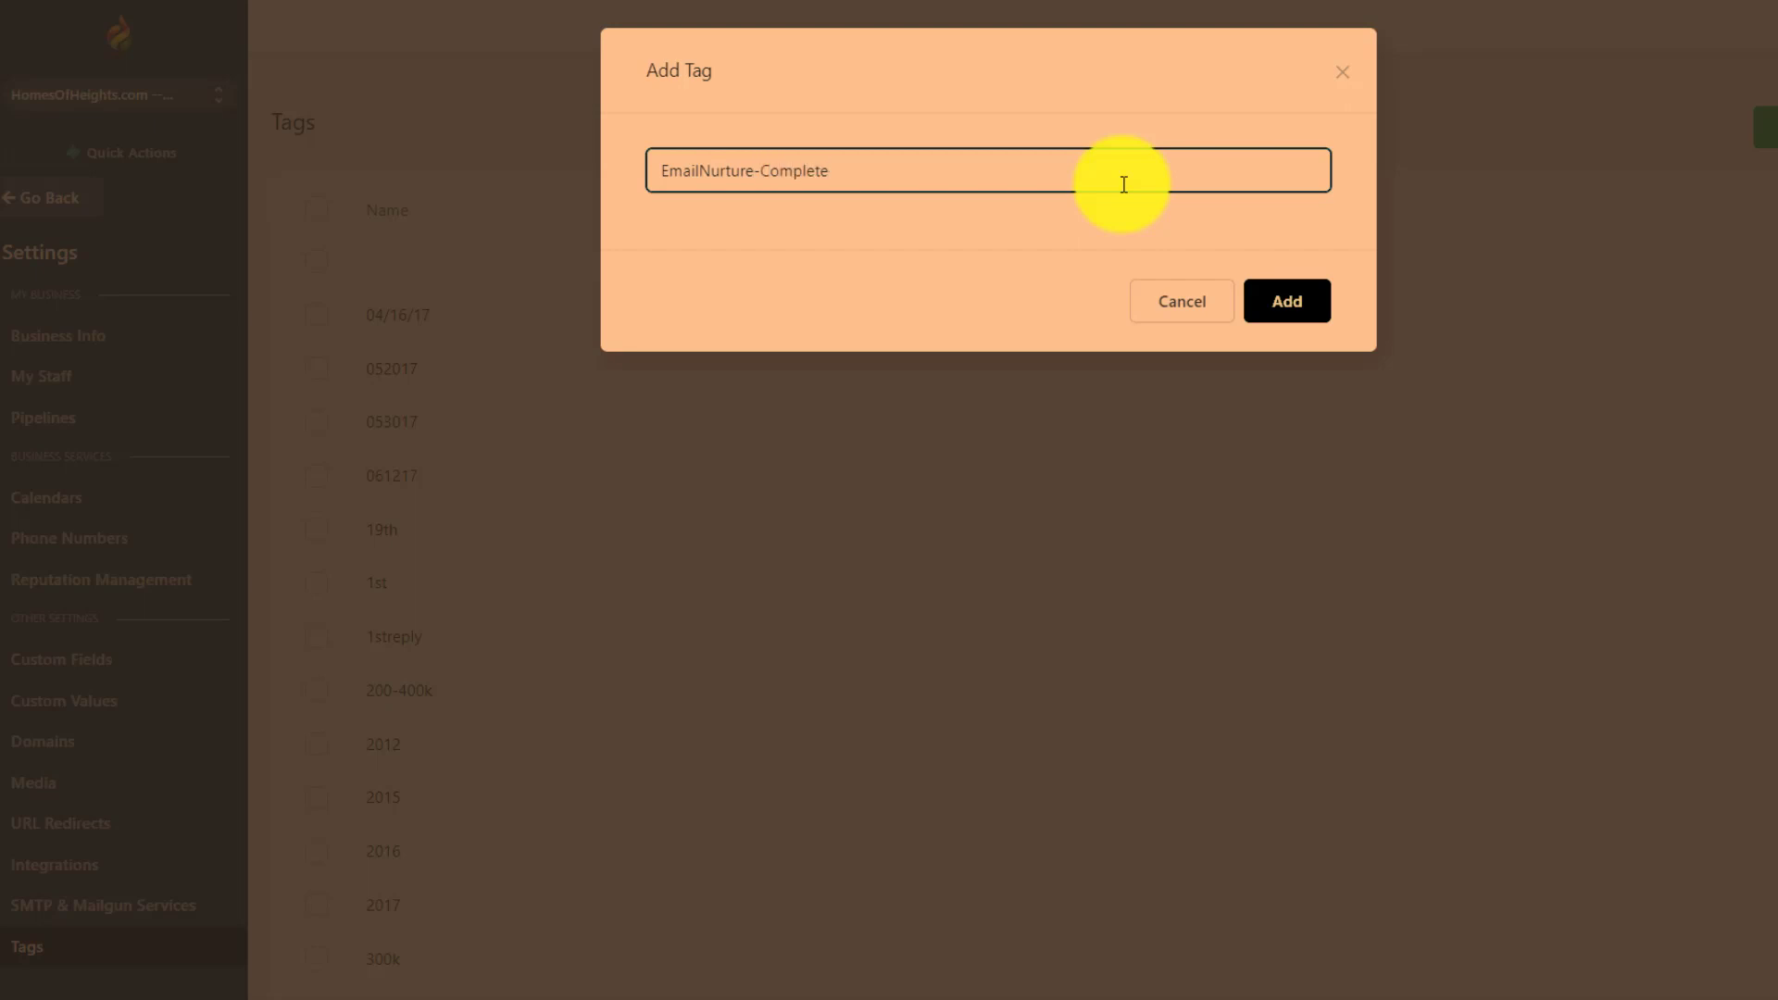
left_click(1315, 315)
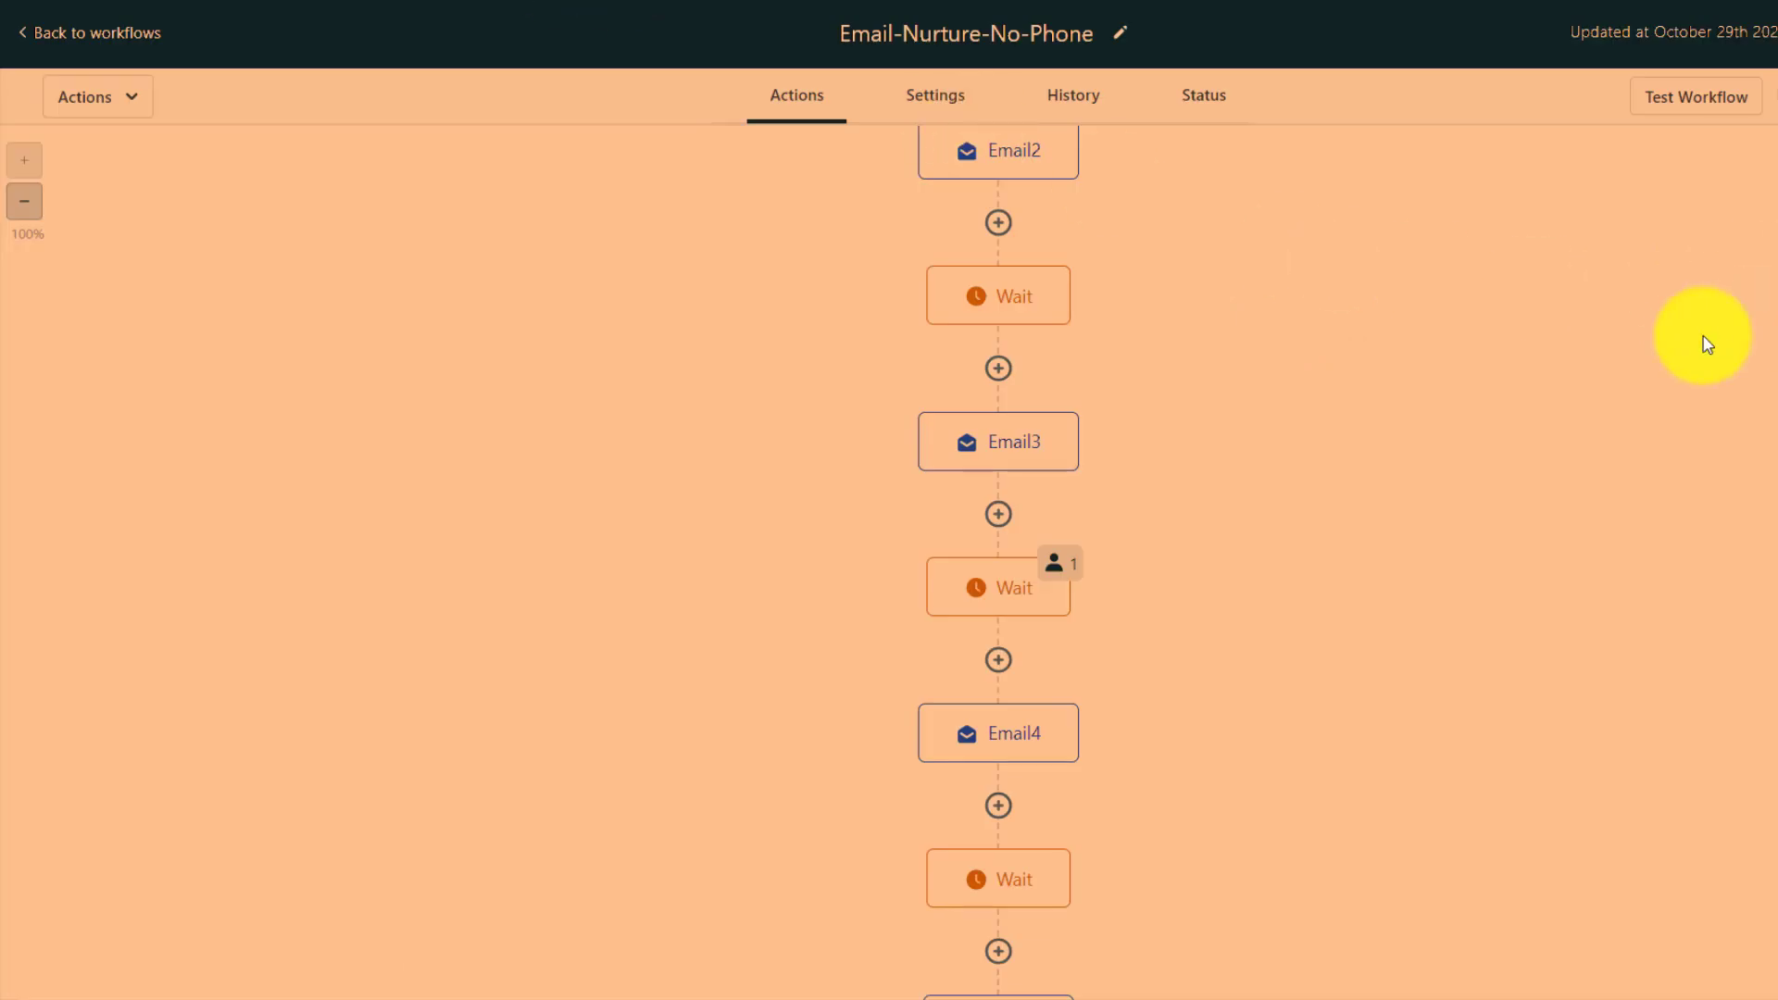
Step: Add an Add Contact Tag action with the emailnurture-complete tag after Email11 in the Email-Nurture-No-Phone workflow, and save the workflow
right_click(1728, 385)
key("Escape")
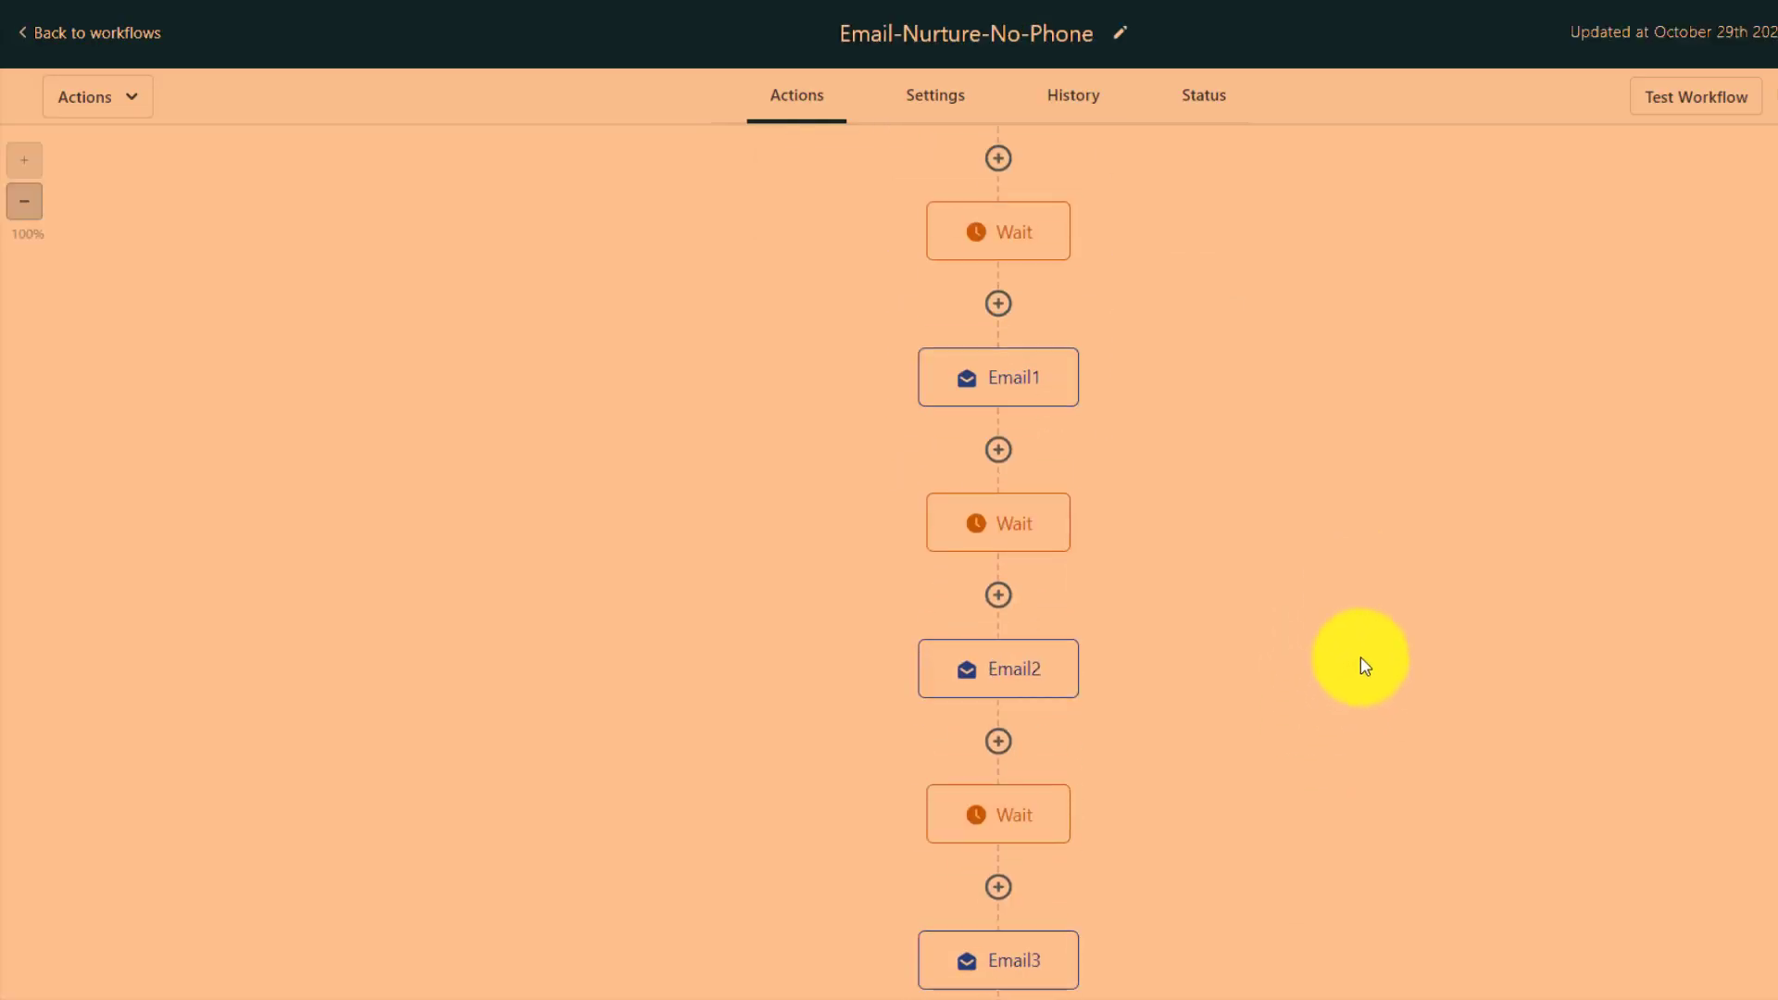
scroll(1512, 825, "down", 16)
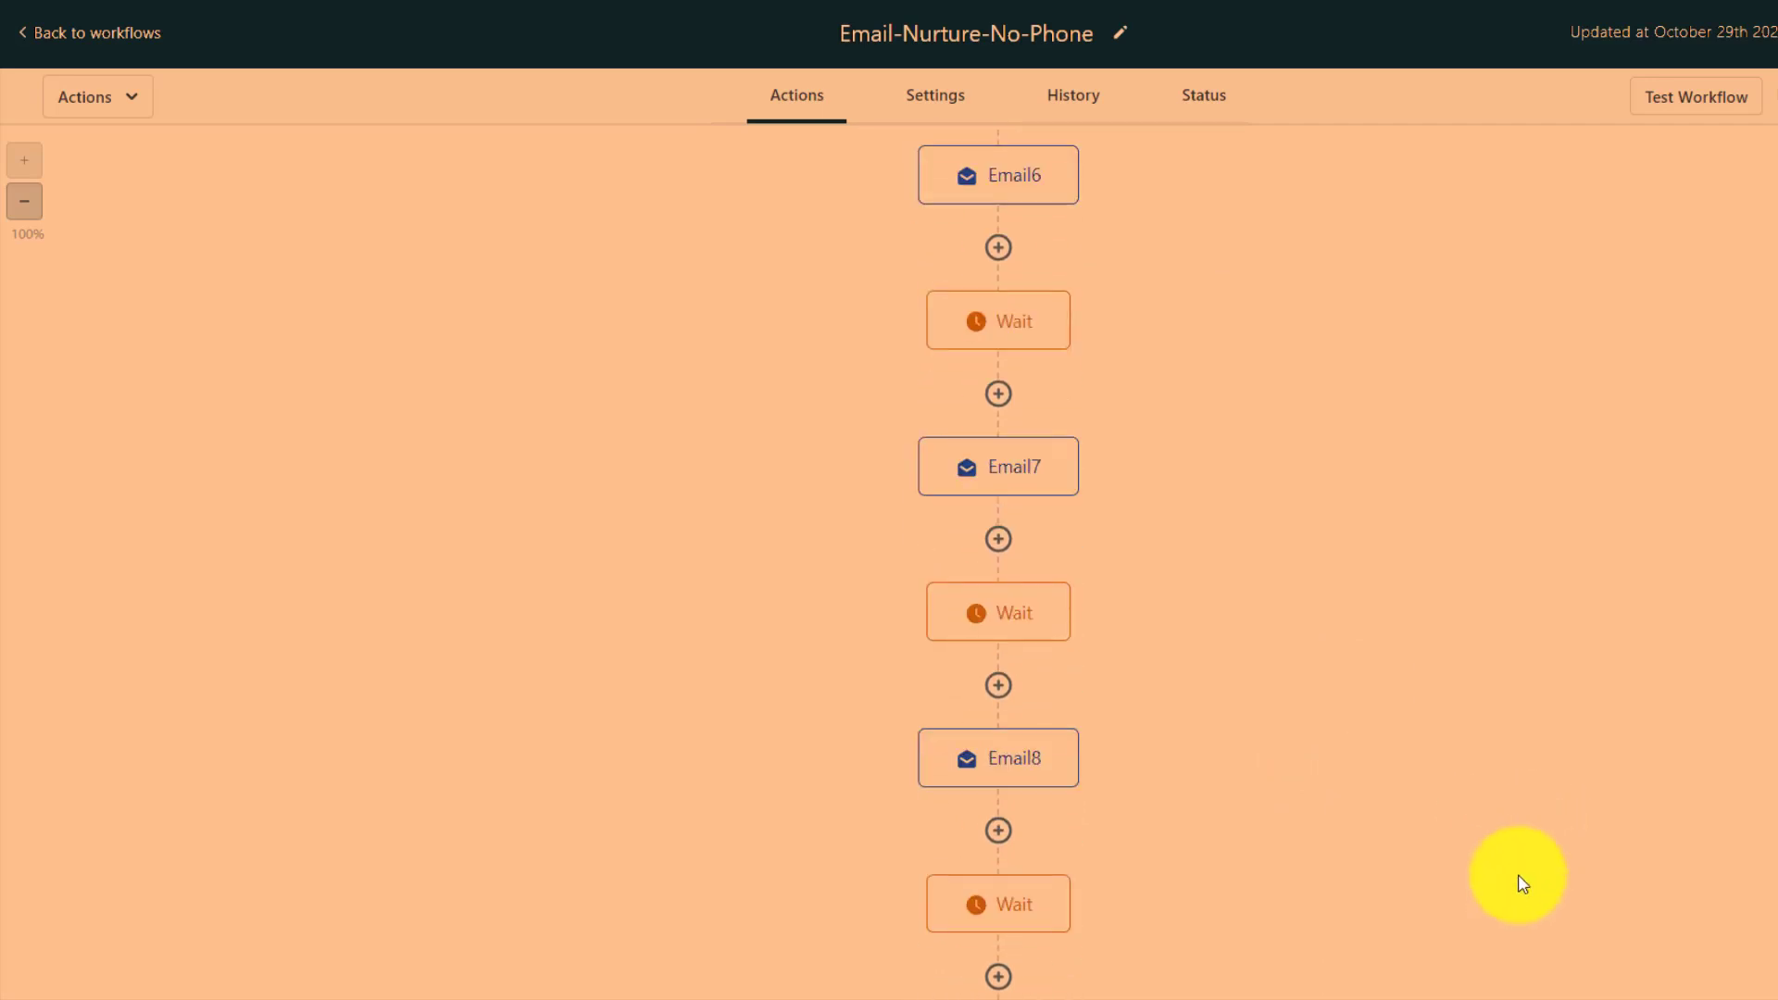
scroll(1512, 888, "down", 9)
left_click(1004, 900)
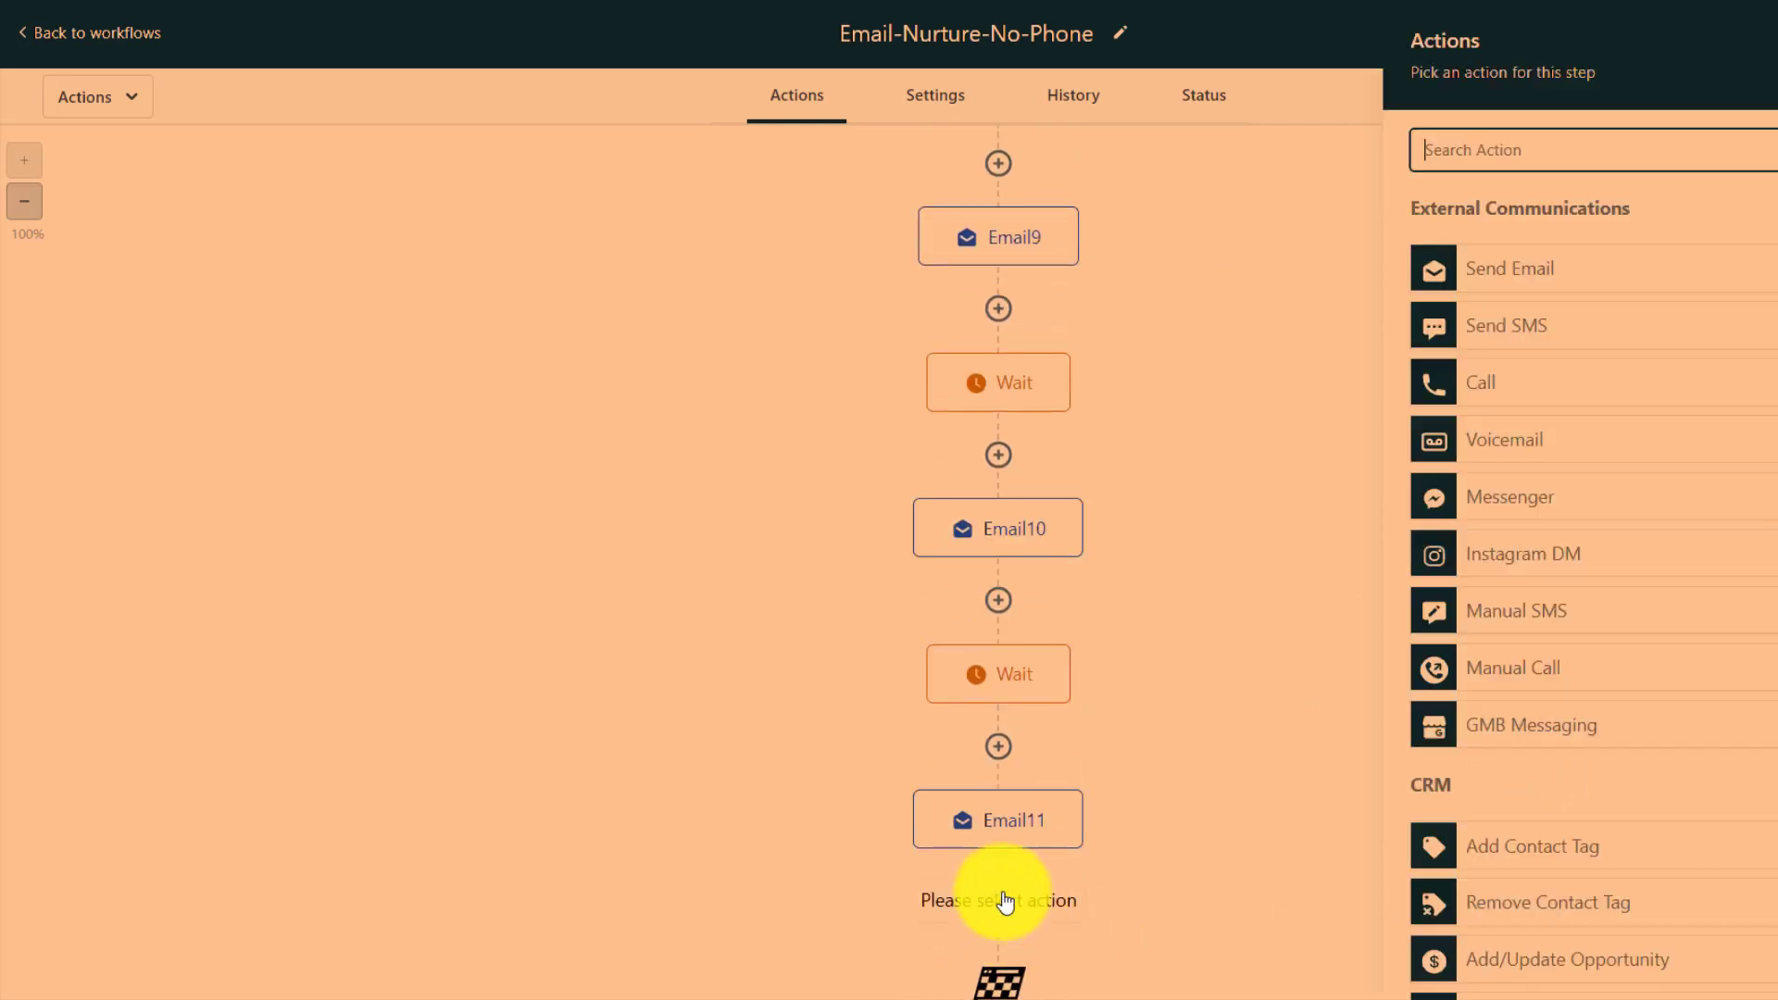
left_click(1472, 844)
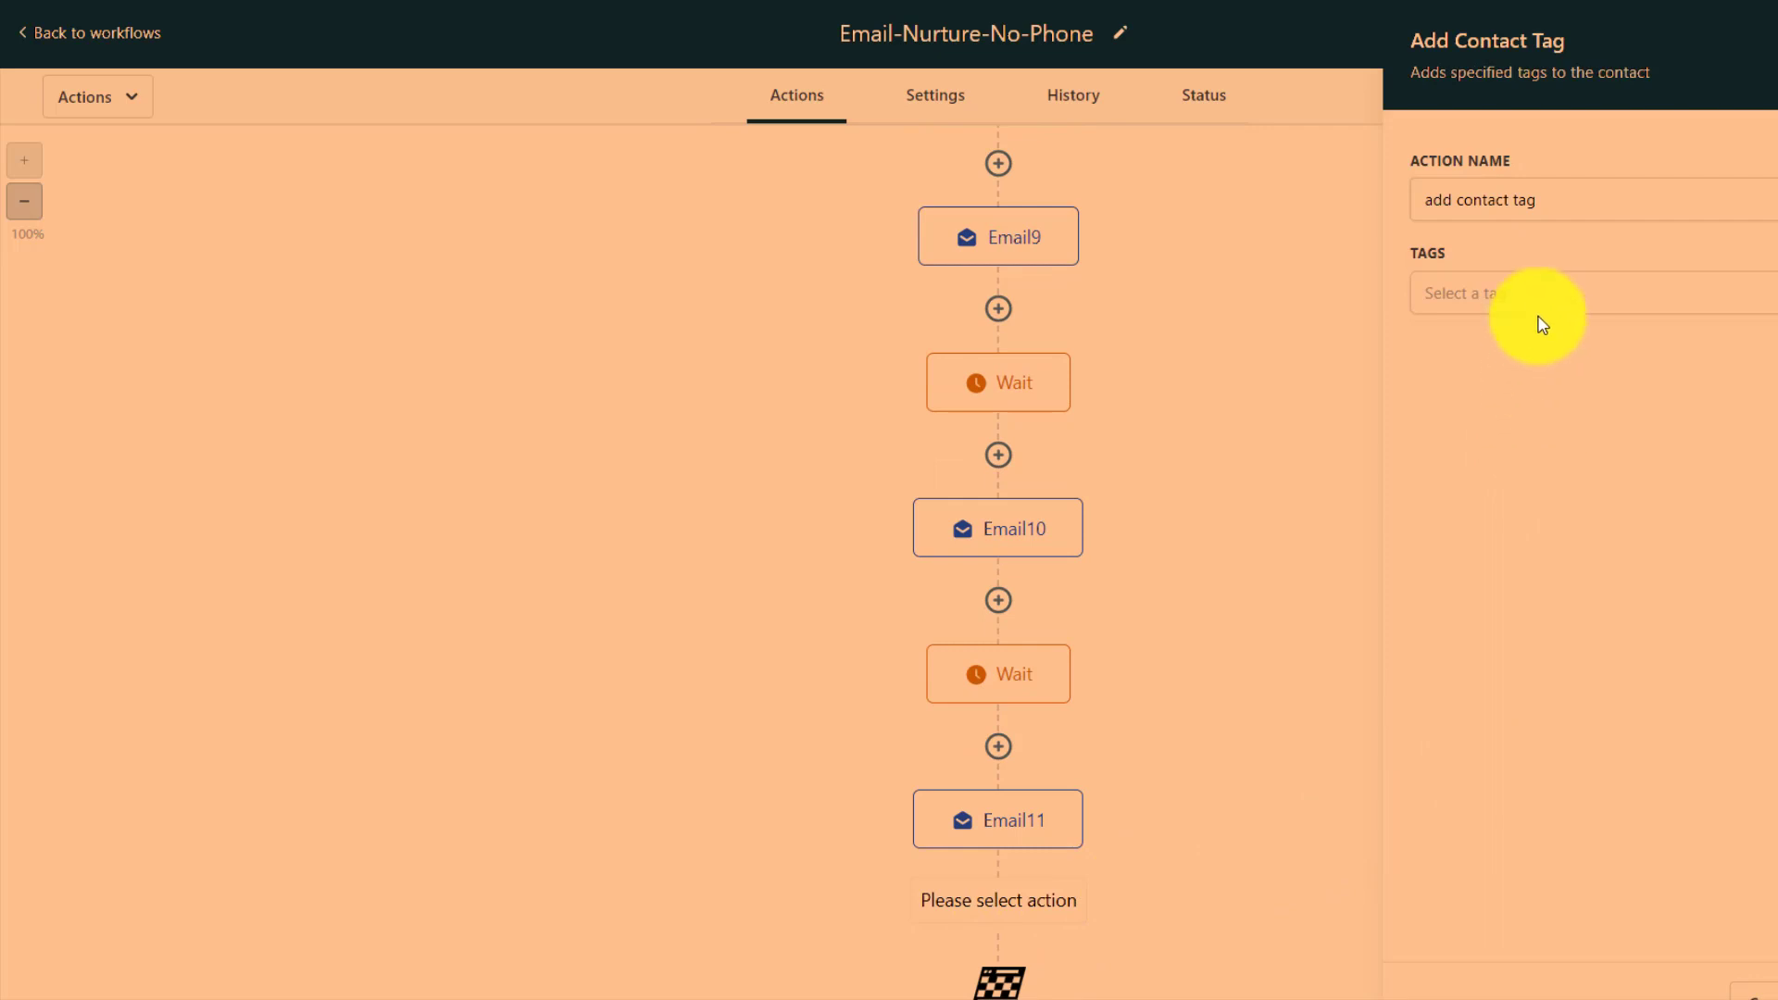
left_click(1544, 296)
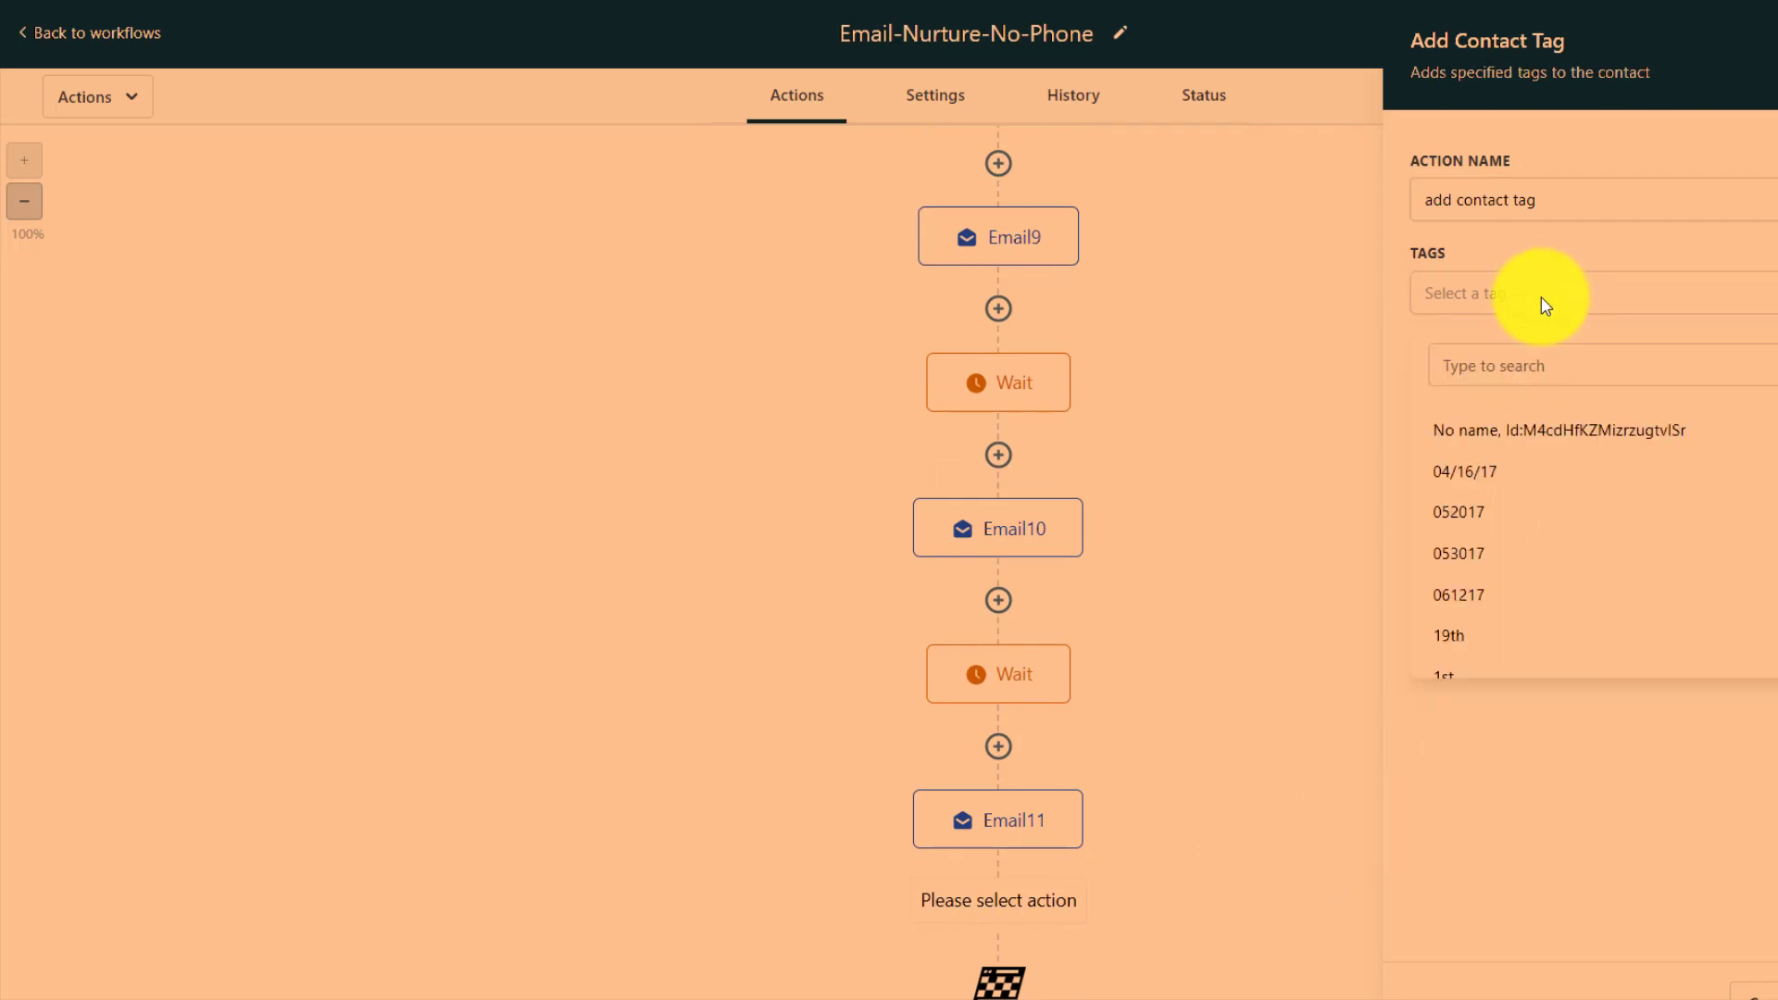
left_click(1528, 352)
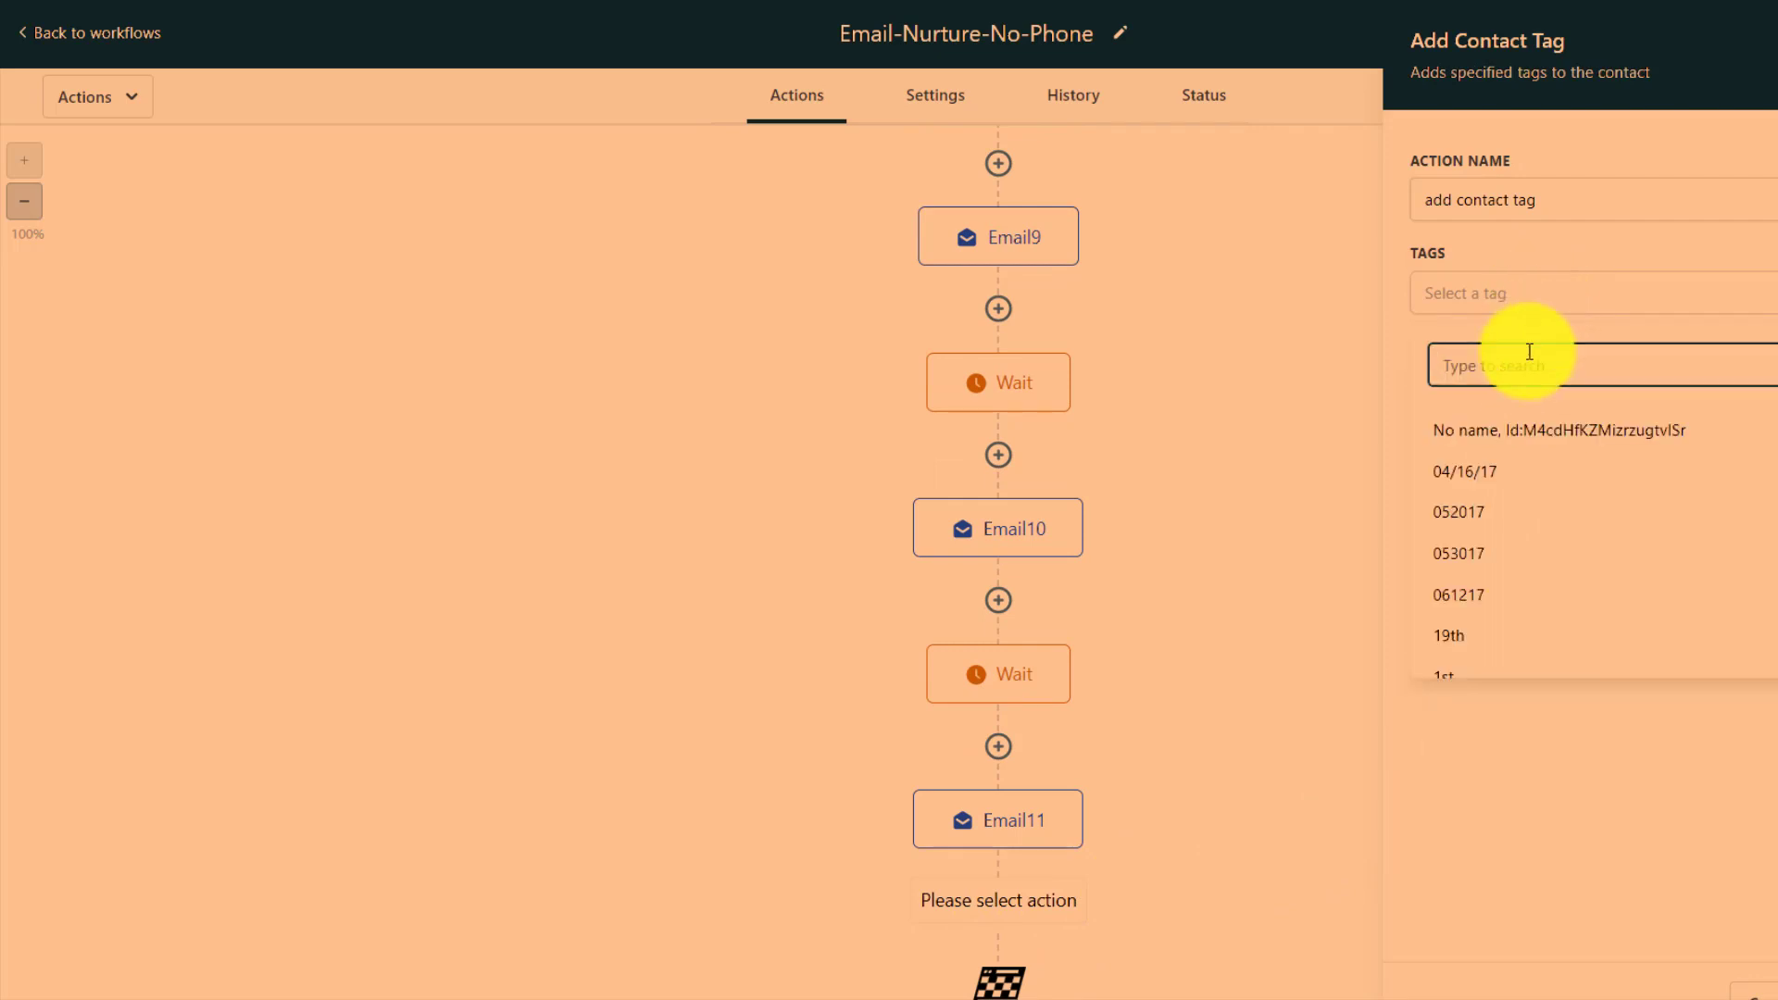
type("email")
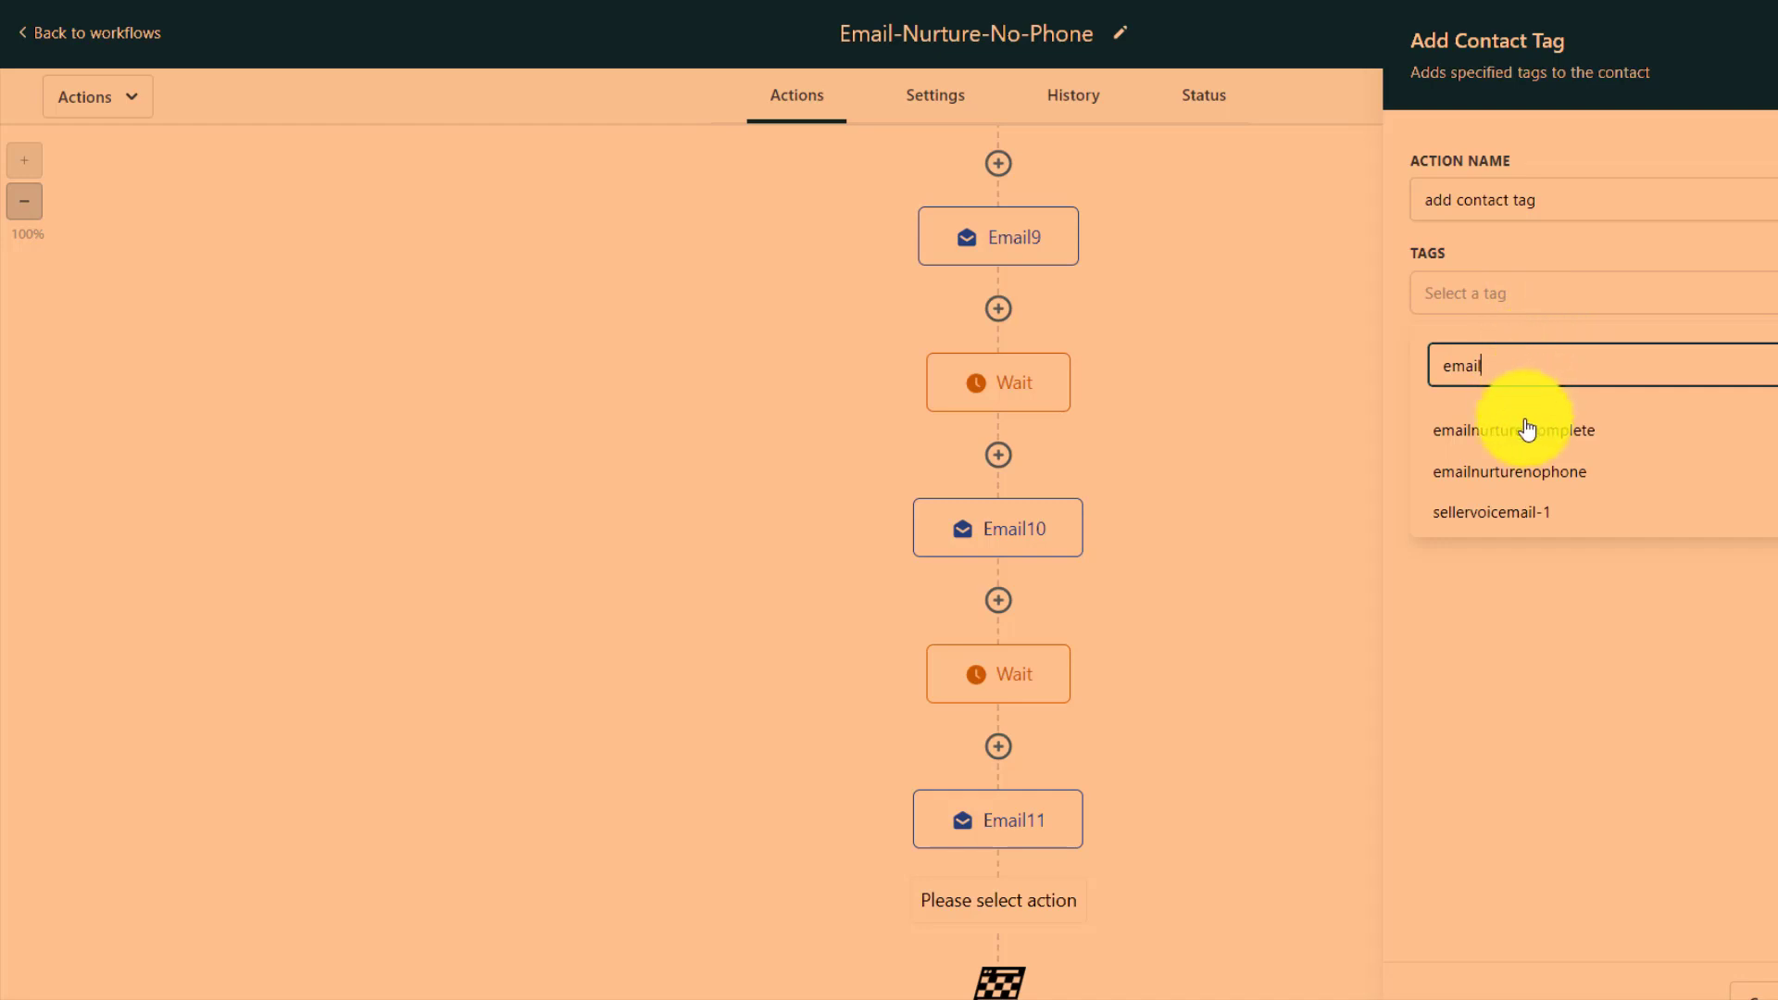
left_click(1527, 430)
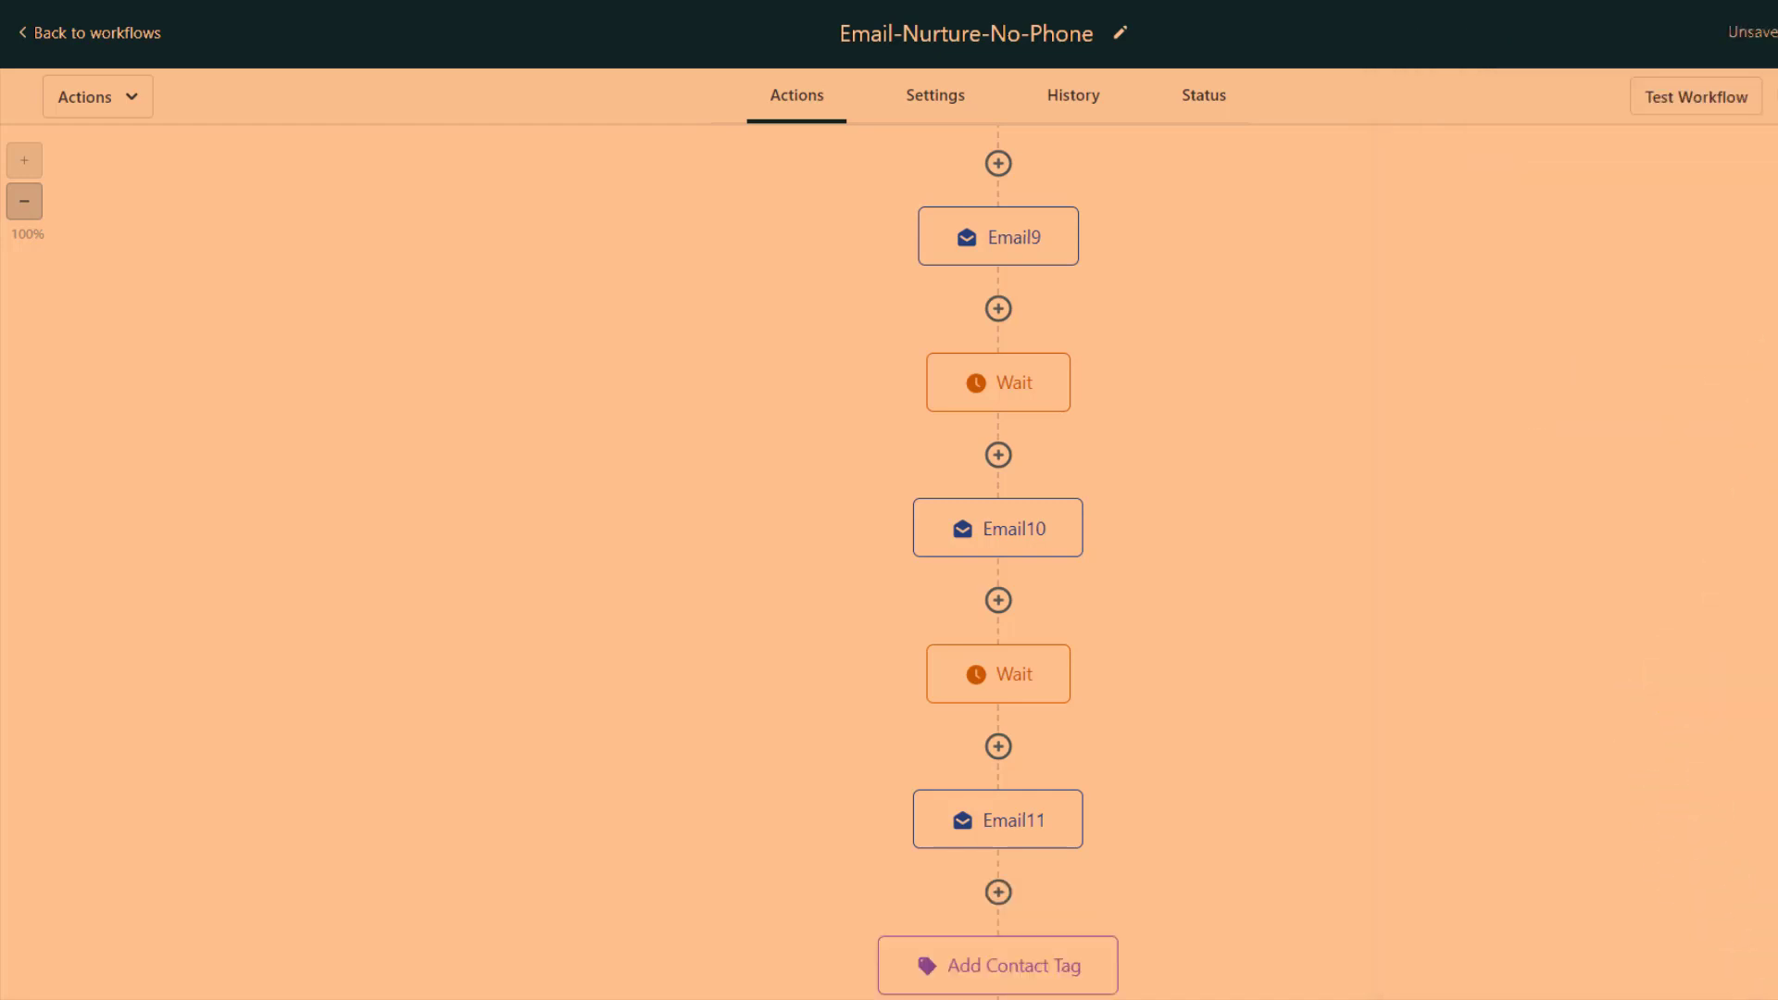
key("ctrl+s")
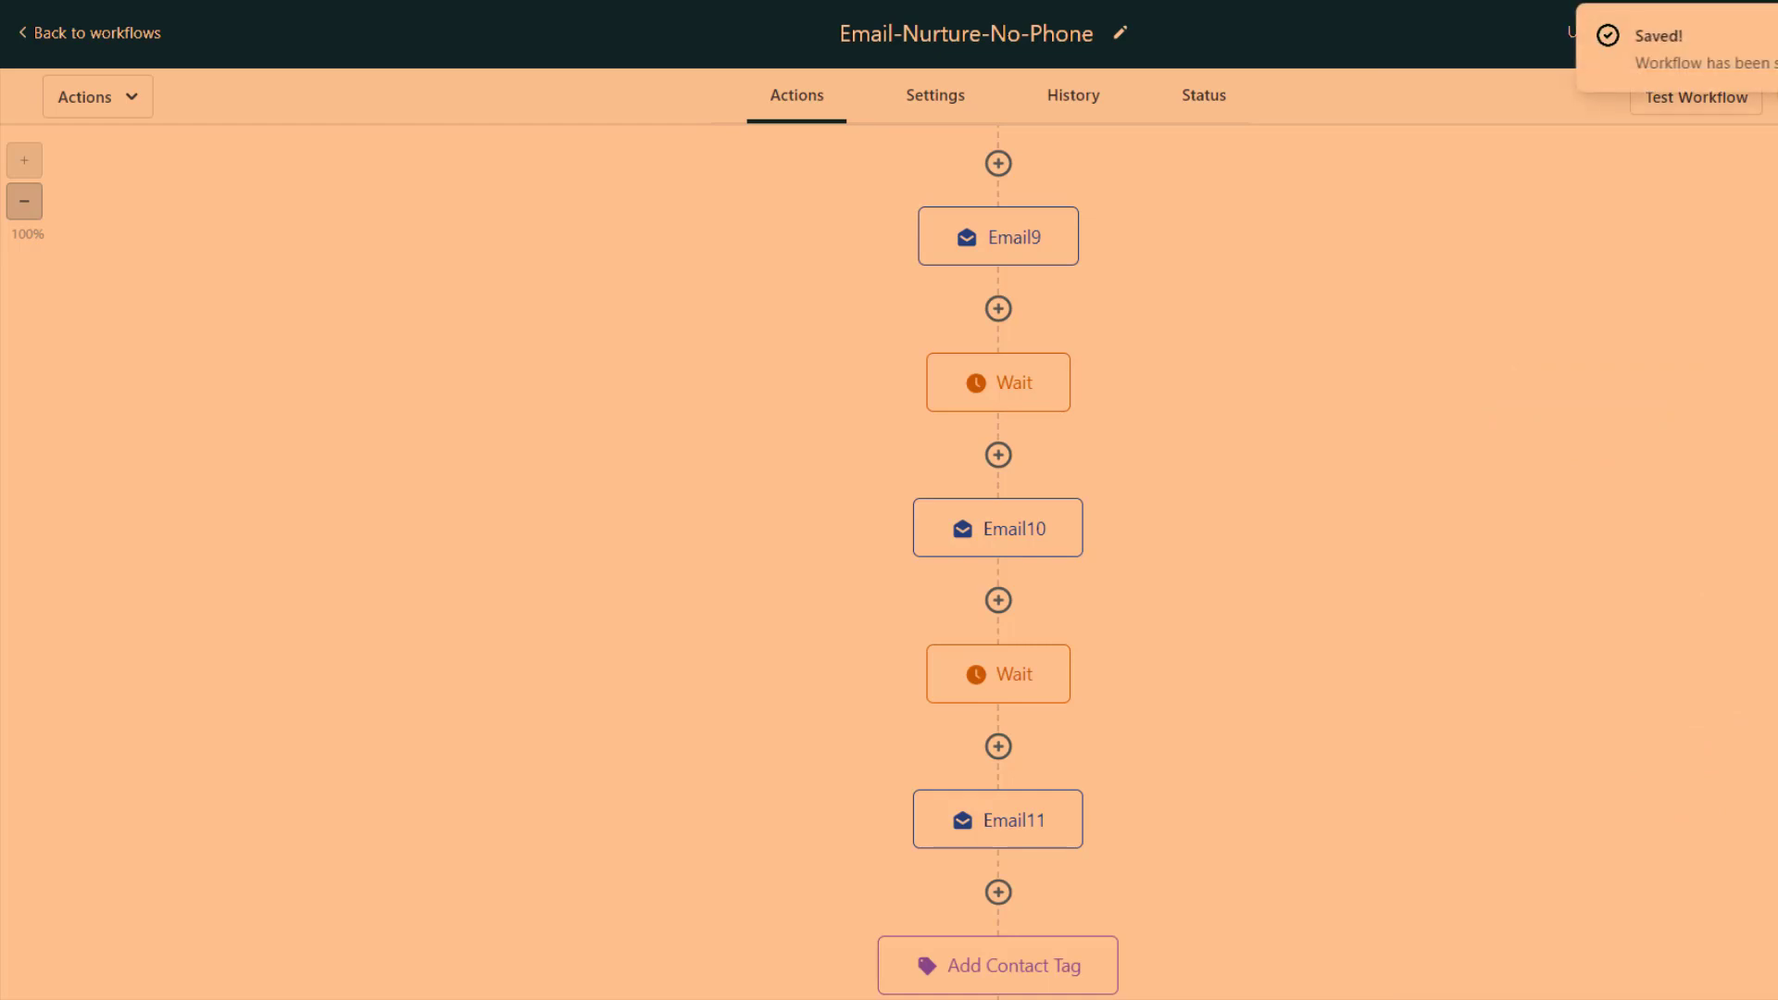